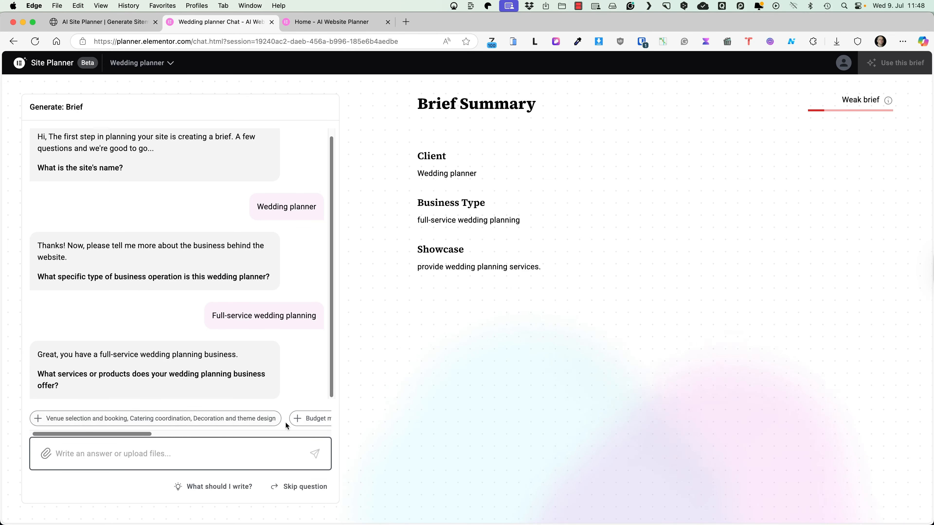
# Step: List services: venue, catering, decoration, invitations, photography, plus Catering, Music, Transportation
pyautogui.hscroll(5, 285, 422)
pyautogui.moveTo(278, 434); pyautogui.dragTo(88, 440)
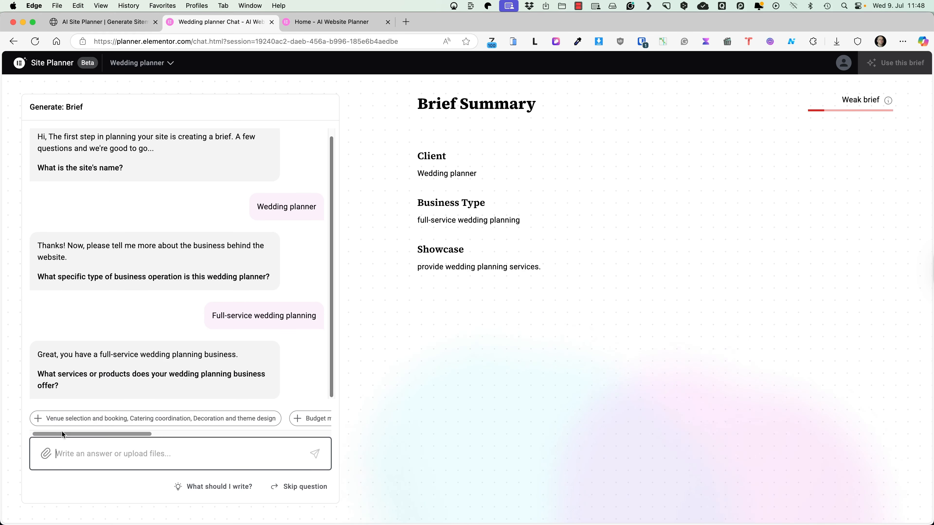
pyautogui.click(40, 421)
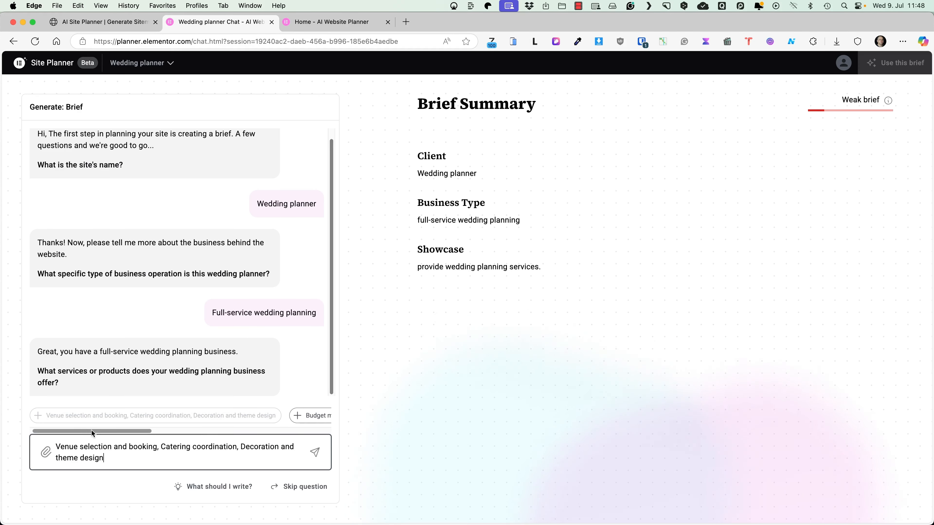
pyautogui.moveTo(91, 430); pyautogui.dragTo(285, 431)
pyautogui.click(86, 416)
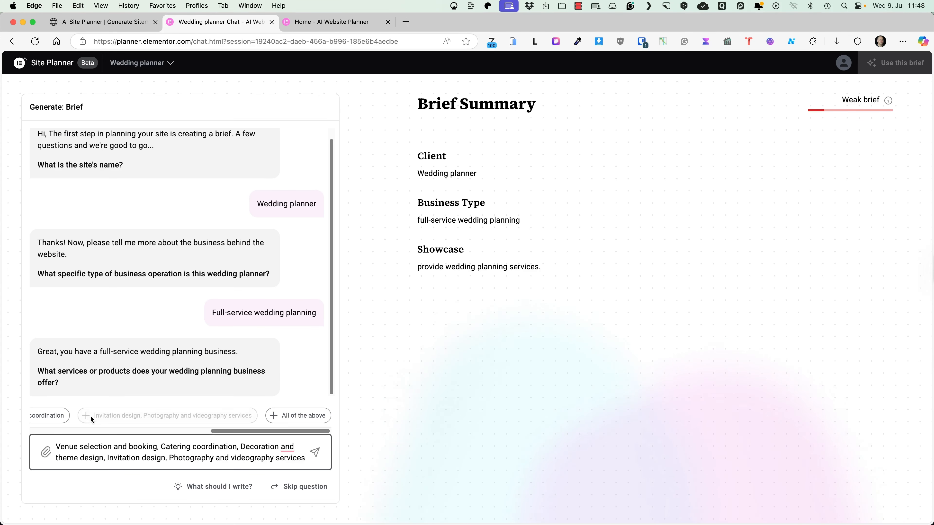
pyautogui.write(', Cateri')
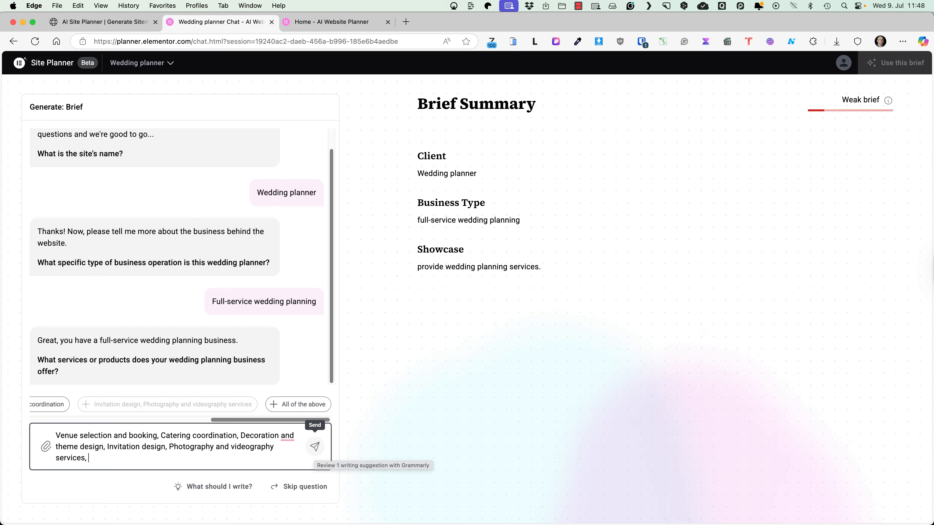
pyautogui.write('ng, ')
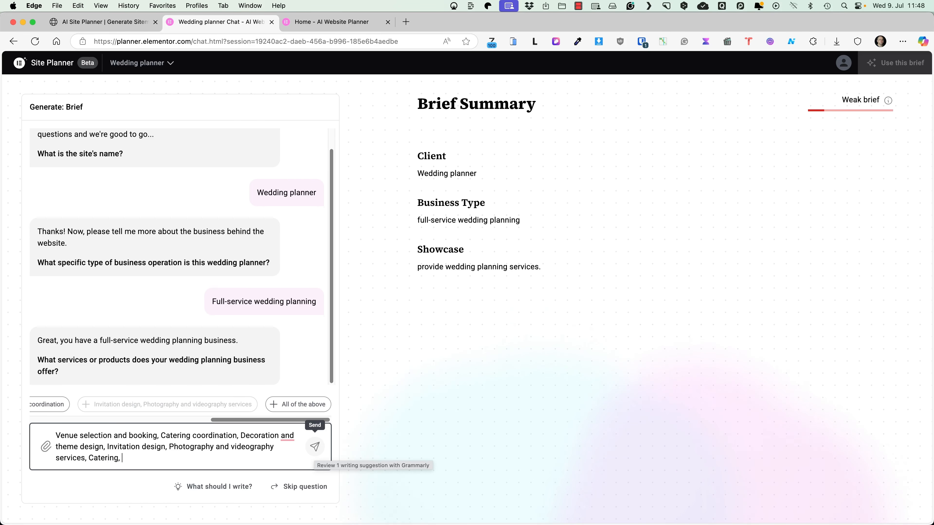
pyautogui.write('Music, Transp')
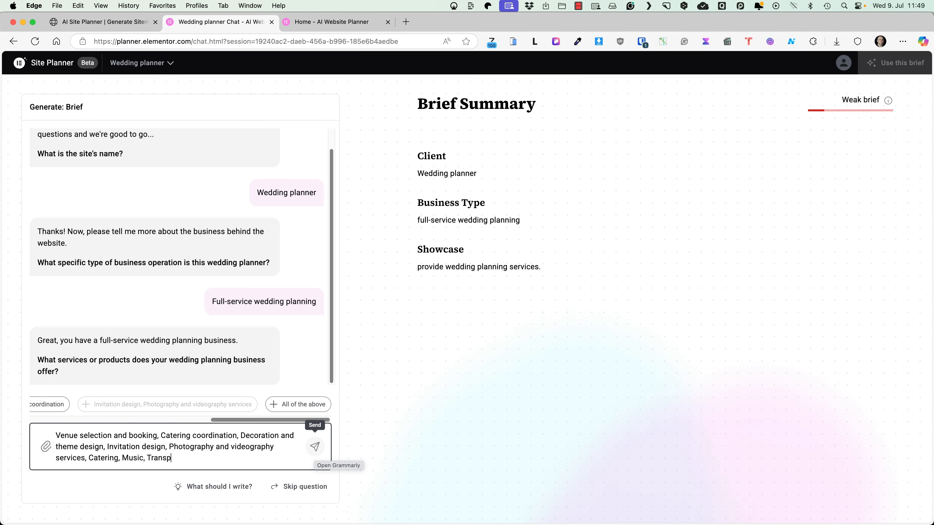
pyautogui.write('ortation')
pyautogui.click(314, 446)
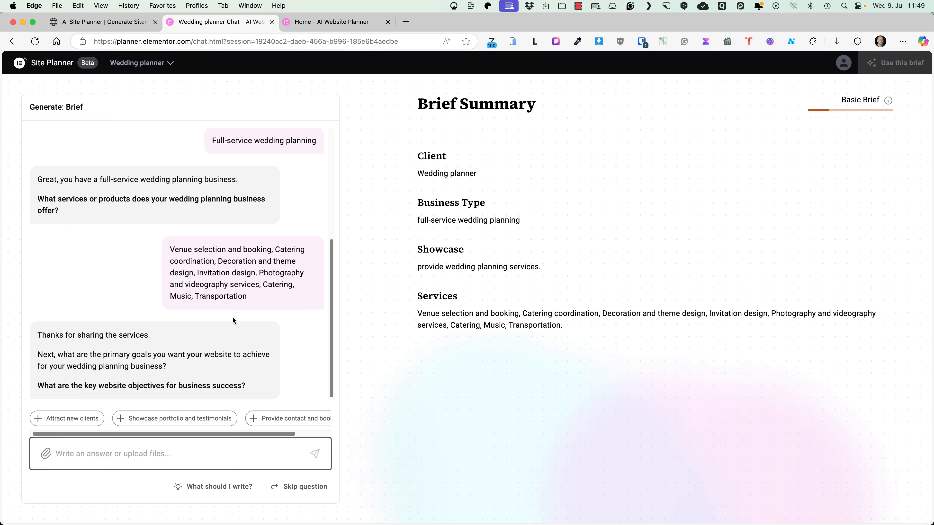
# Step: Add goals: attract new clients, portfolio and testimonials, contact and booking options, SEO optimized texts
pyautogui.click(64, 420)
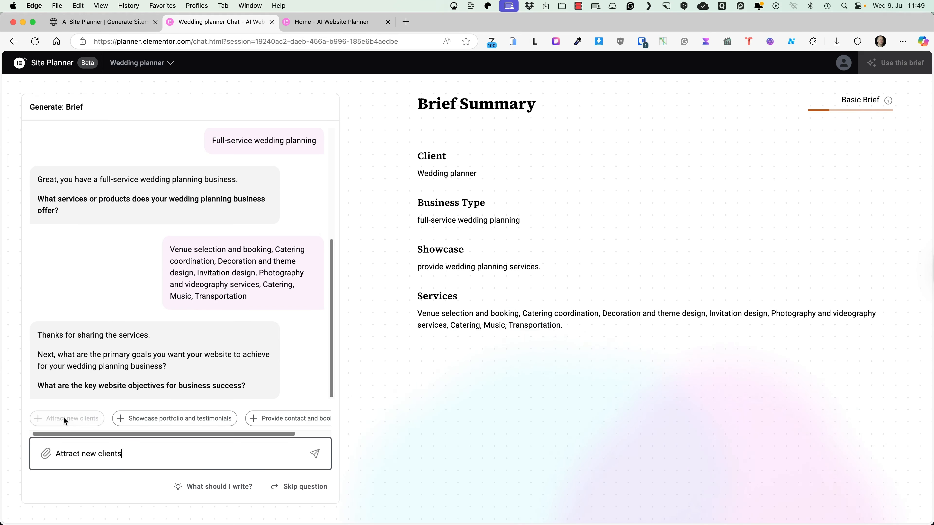
pyautogui.click(220, 418)
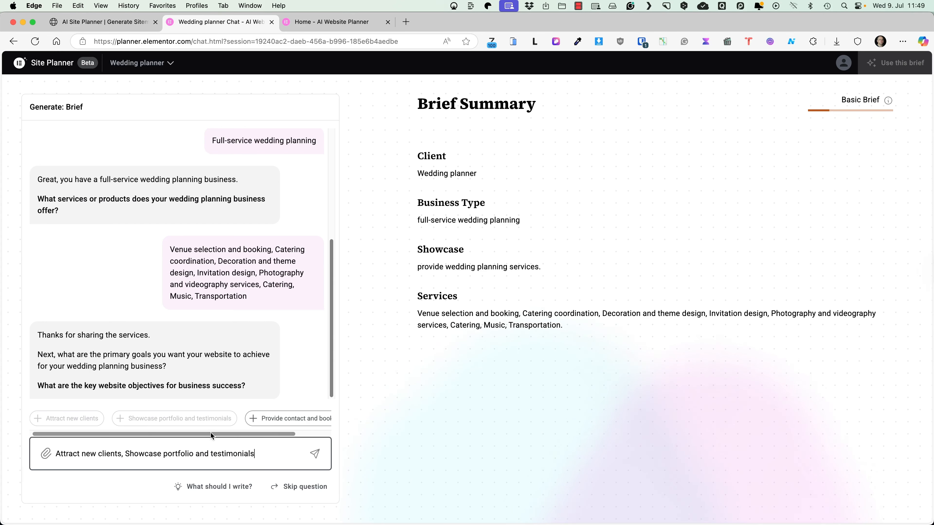
pyautogui.moveTo(211, 436); pyautogui.dragTo(276, 432)
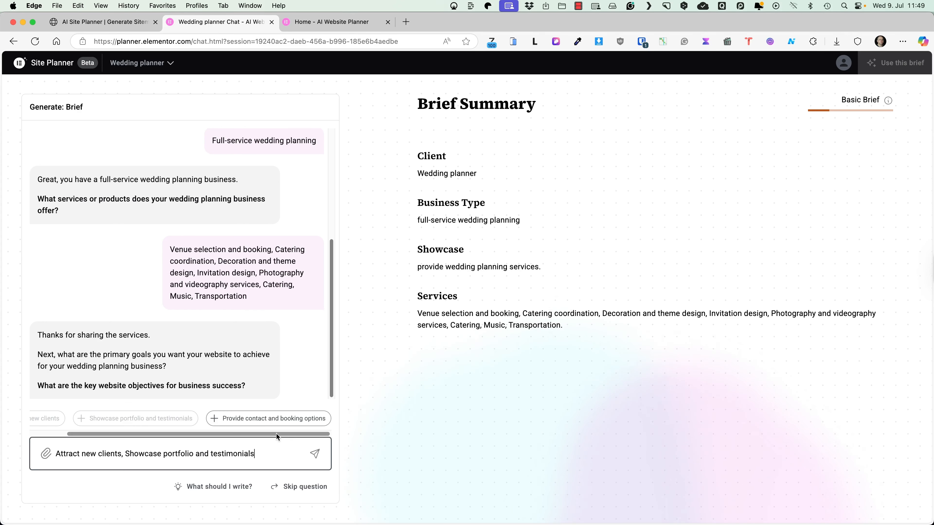
pyautogui.click(249, 421)
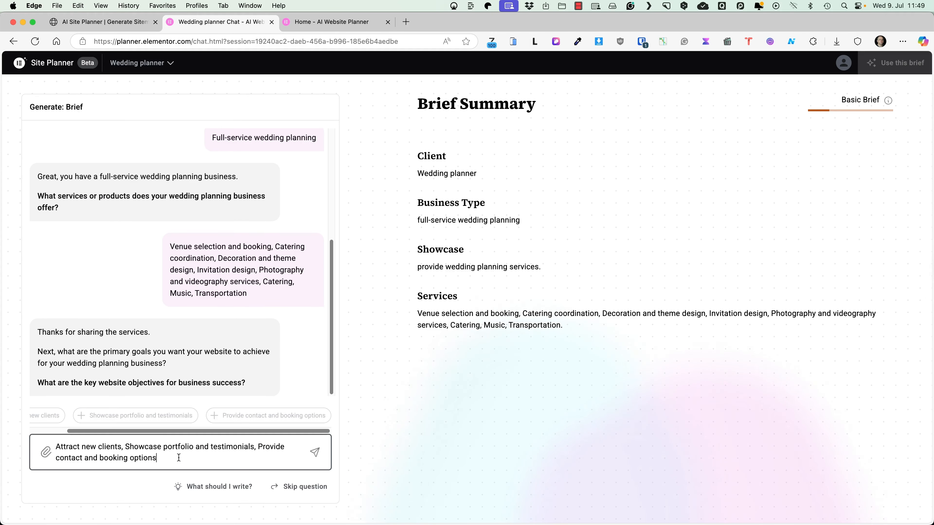
pyautogui.write(', ')
pyautogui.write('SEO')
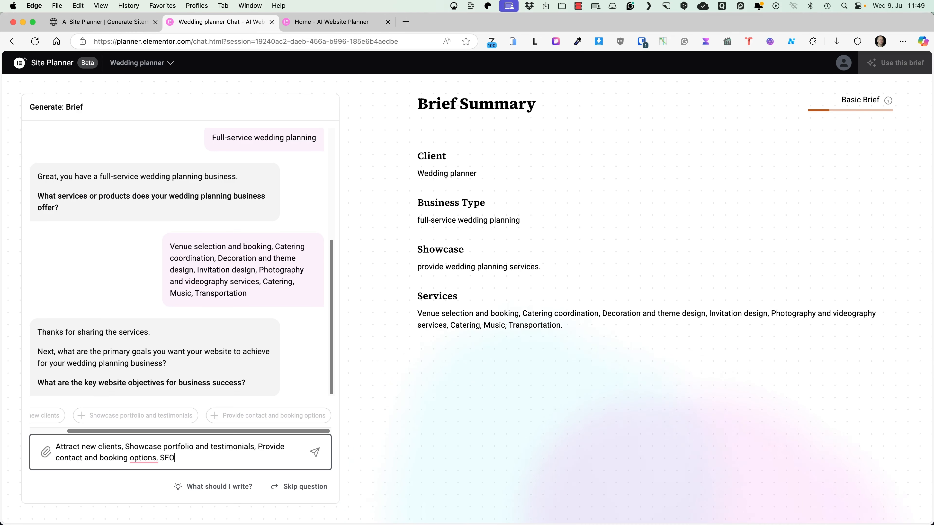
pyautogui.write(' optimized text')
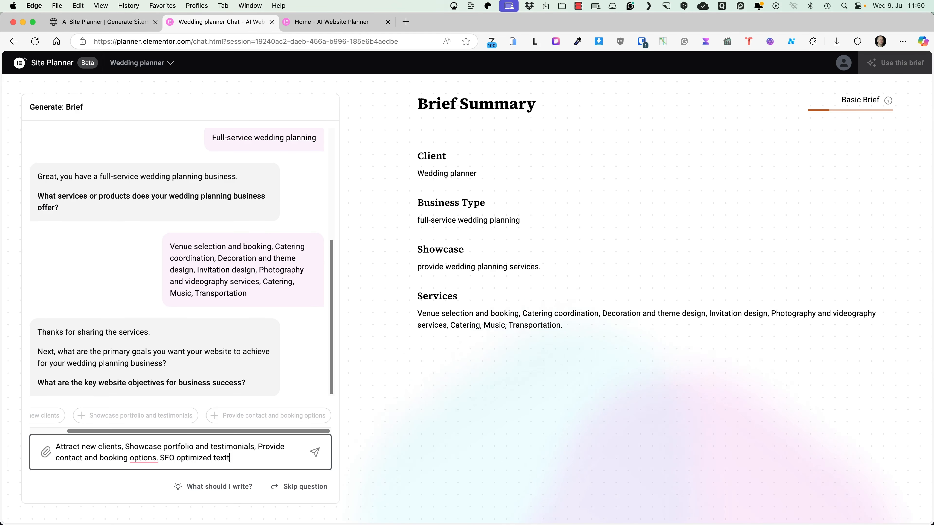
pyautogui.press('BackSpace')
pyautogui.write('s')
pyautogui.press('Return')
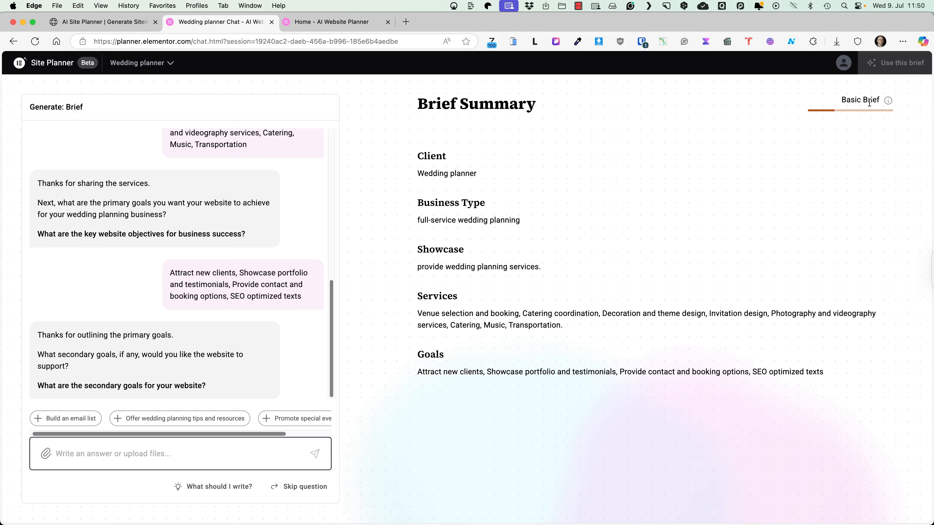
pyautogui.moveTo(889, 103)
# Step: Add wedding planning tips and 'Cooperation with artists' as secondary goals, and pick English
pyautogui.click(145, 419)
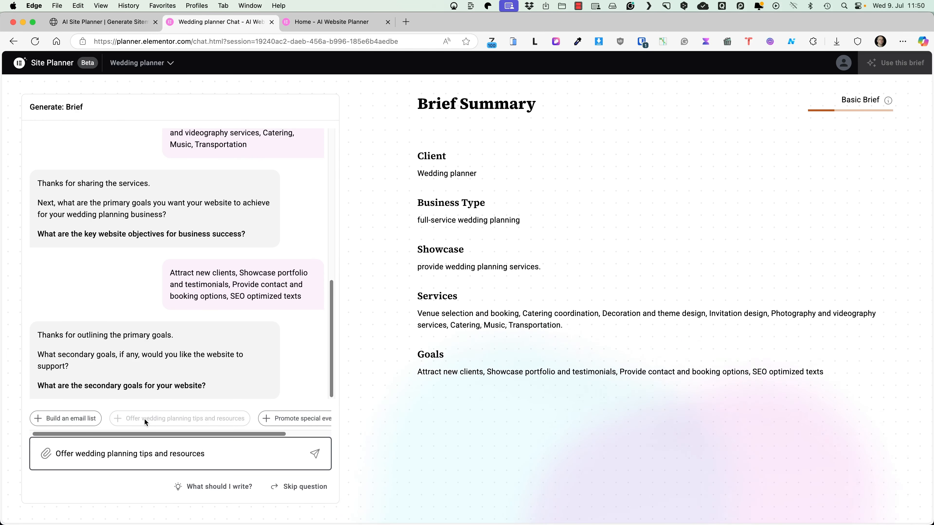
pyautogui.hscroll(3, 258, 426)
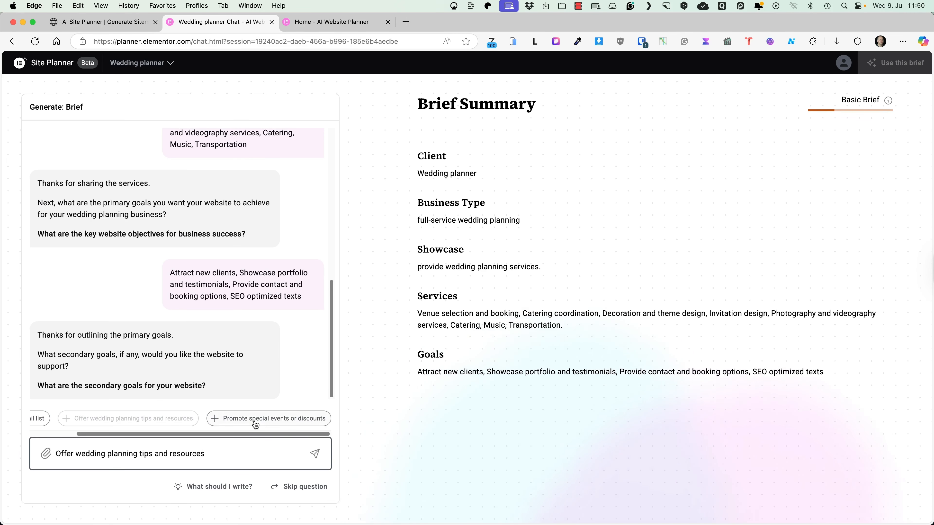
pyautogui.click(240, 450)
pyautogui.write(', Cooperation with ')
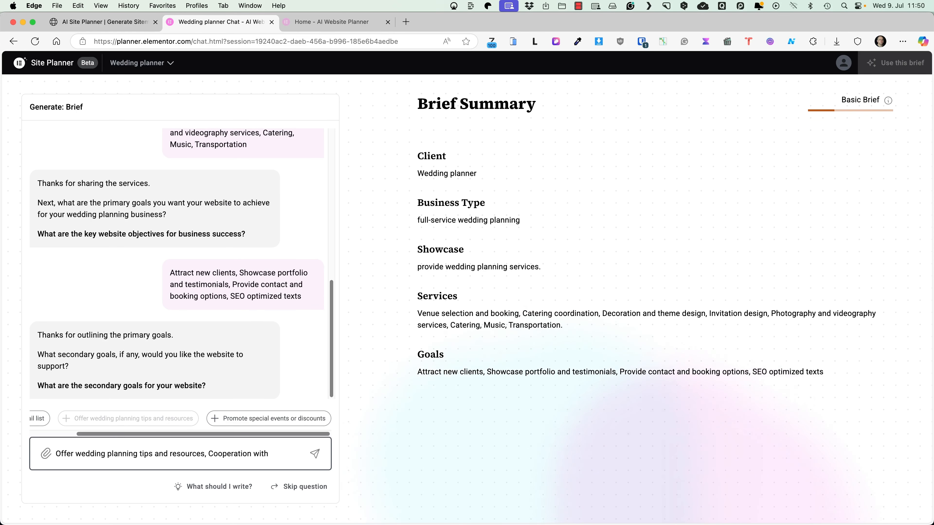
pyautogui.write('arti')
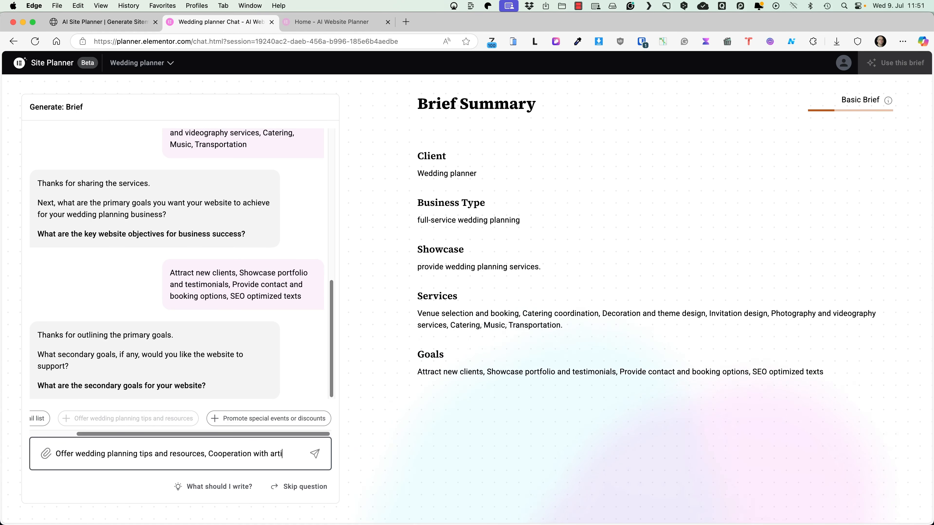
pyautogui.write('stst')
pyautogui.press('Return')
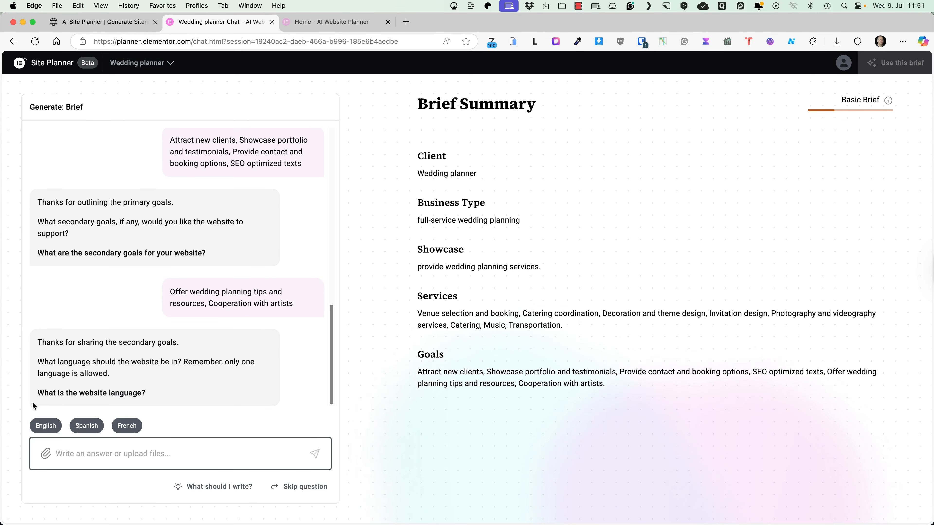
pyautogui.click(49, 425)
pyautogui.click(51, 425)
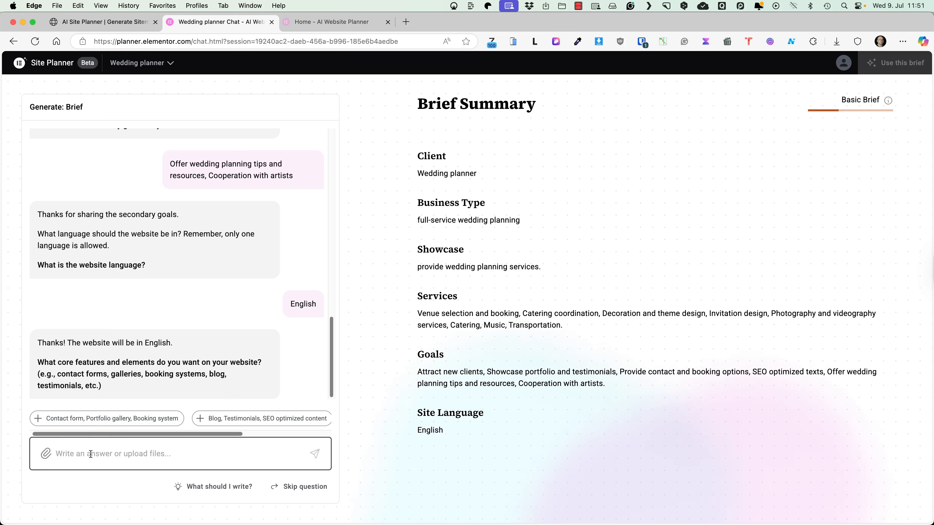
# Step: Answer with features: Contact form, Home page slider, Testimonials, Portfolio gallery, SEO optimized texts
pyautogui.write('Contact form,')
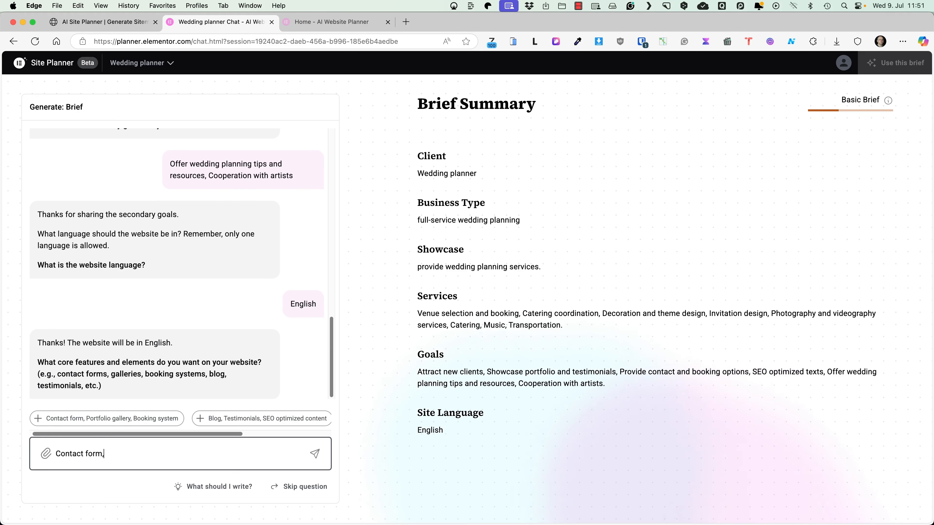
pyautogui.write(' Home page ')
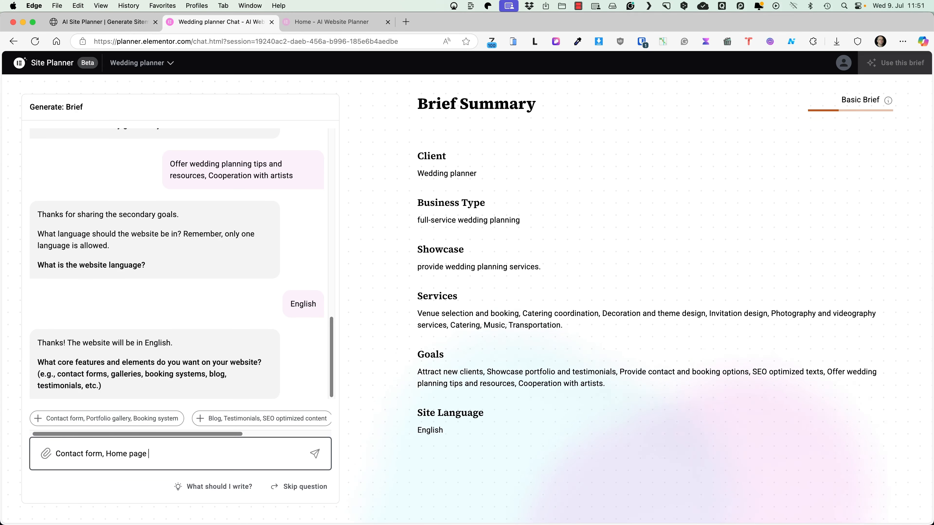
pyautogui.write('slider, Testimoni')
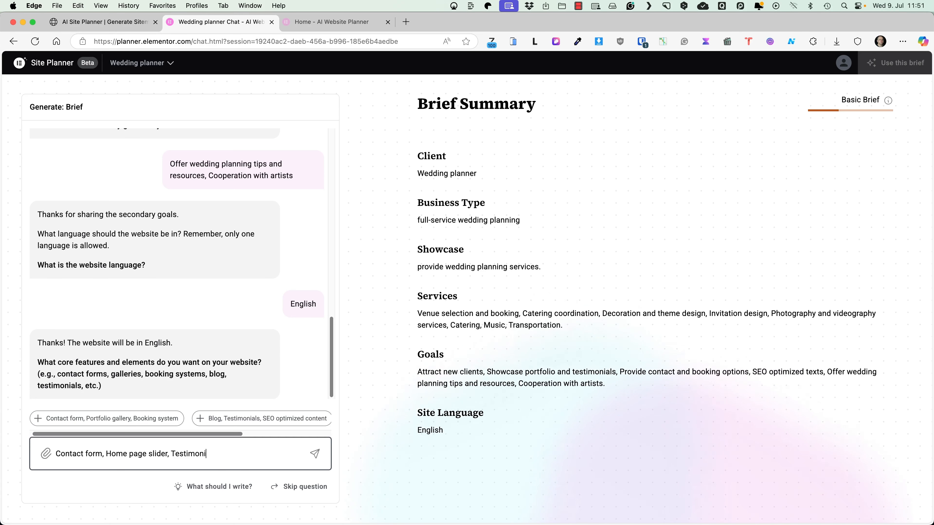
pyautogui.write('als, Portfol')
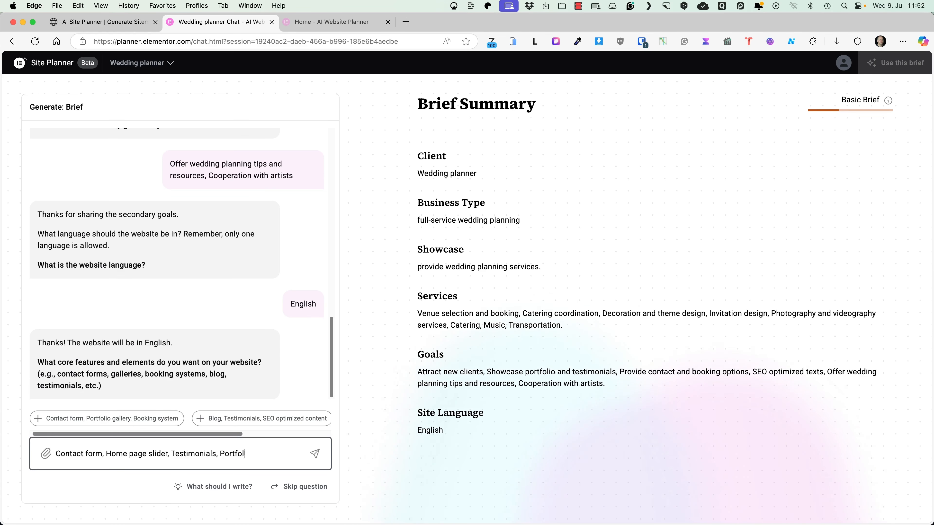
pyautogui.write('io gallery,')
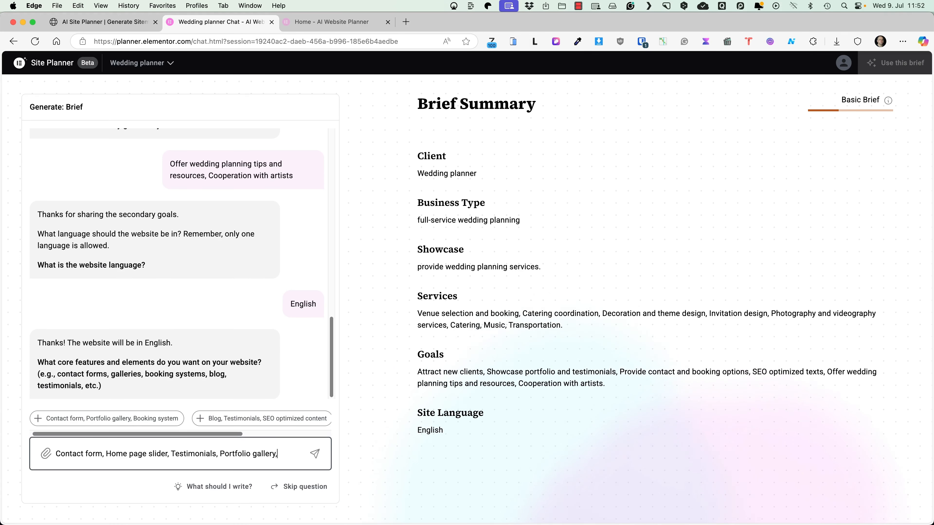
pyautogui.write(' SEO optimized text')
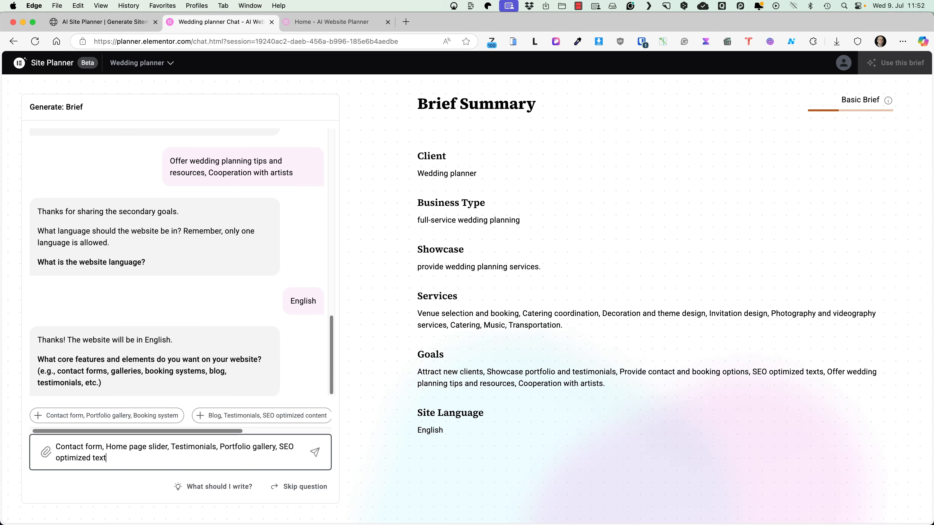
pyautogui.write('s')
pyautogui.press('Return')
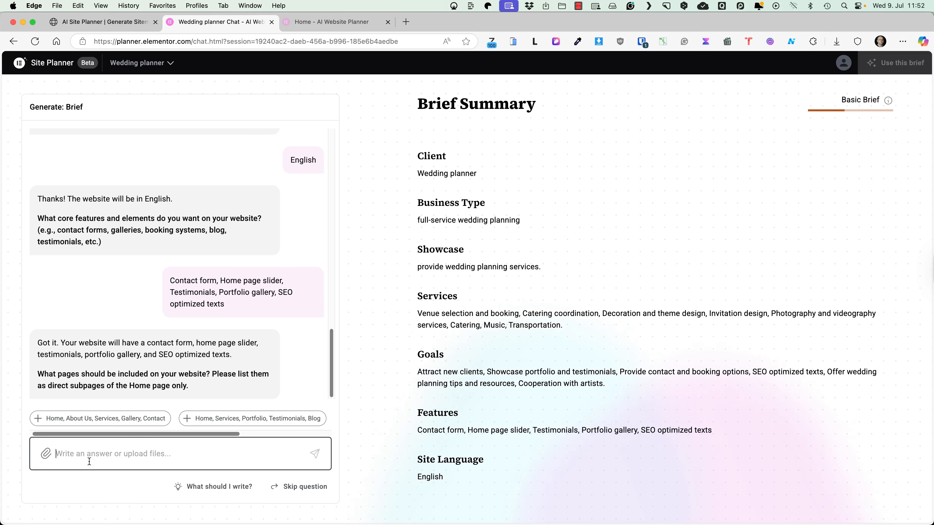
# Step: Submit pages About us, Services, Catering, Wedding planning, Music and artists, Venue planning, Portfolio, Testimonials, Contact
pyautogui.write('About us, ')
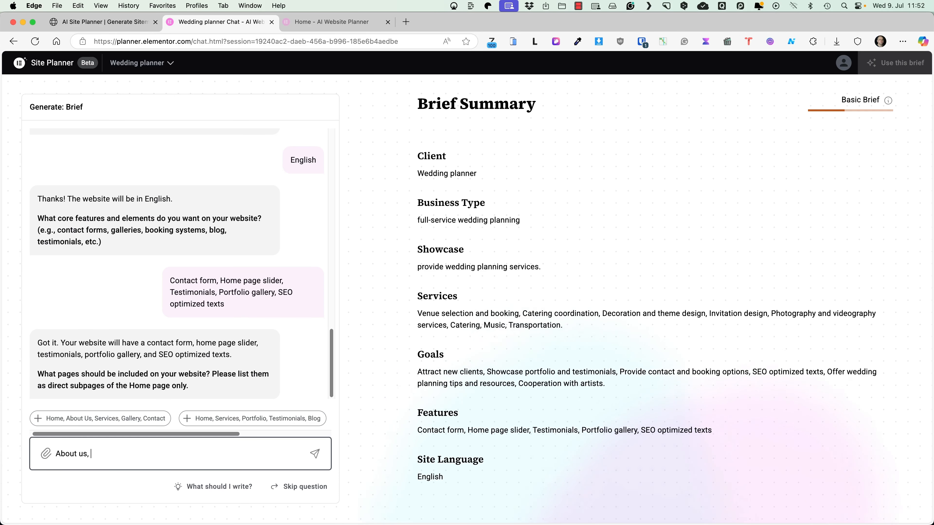
pyautogui.write('Services, Cat')
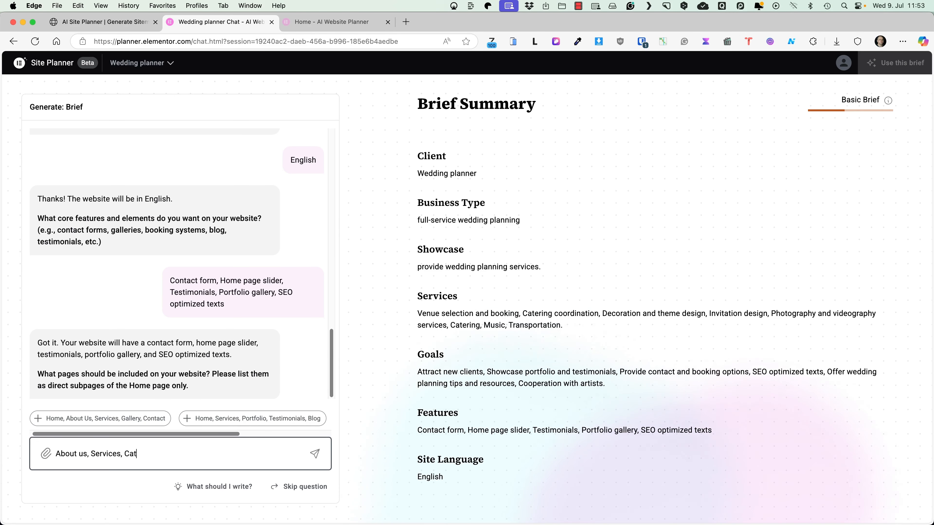
pyautogui.write('ering, Wedding planning, Music and artists, Venue')
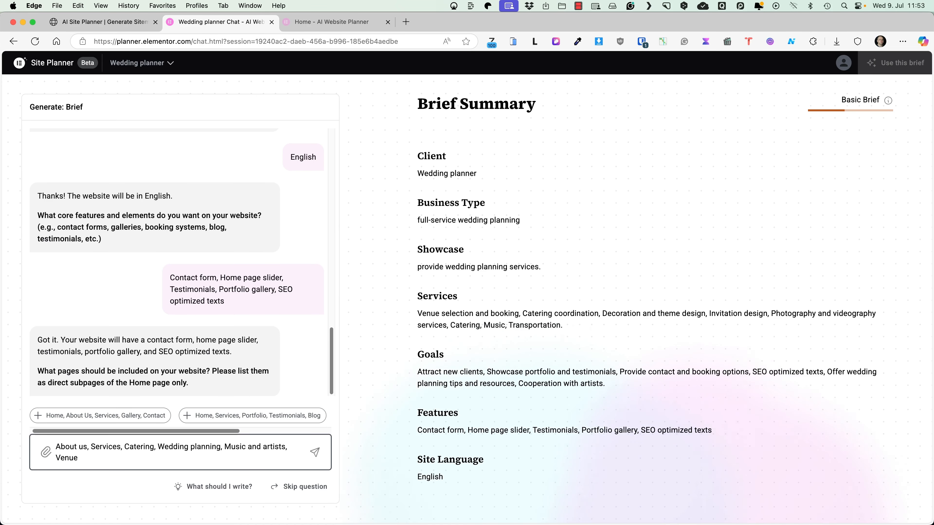
pyautogui.write(' planning, Portfoli')
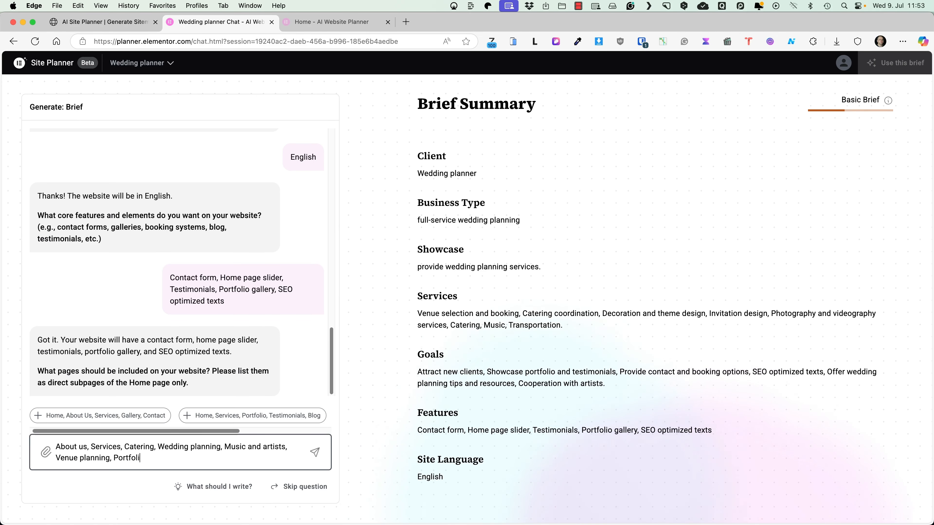
pyautogui.write('o, Testimonials')
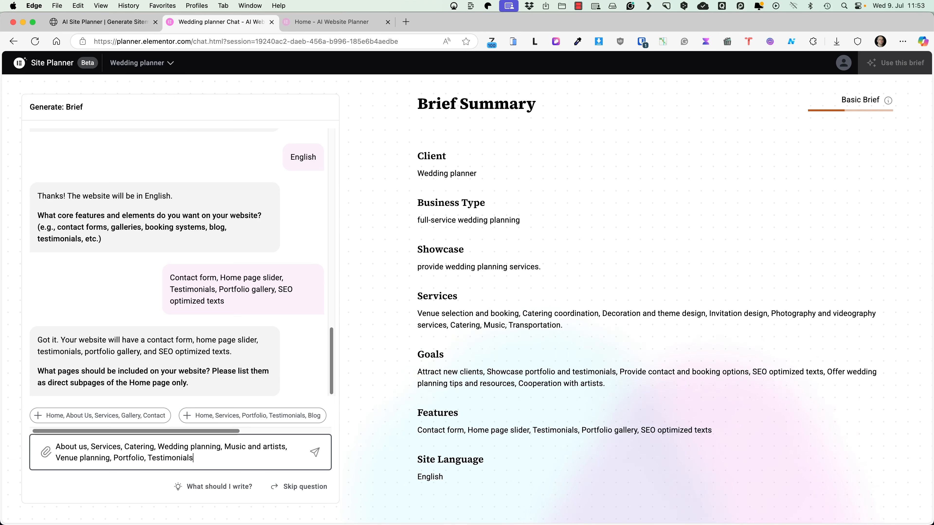
pyautogui.write(', Contact')
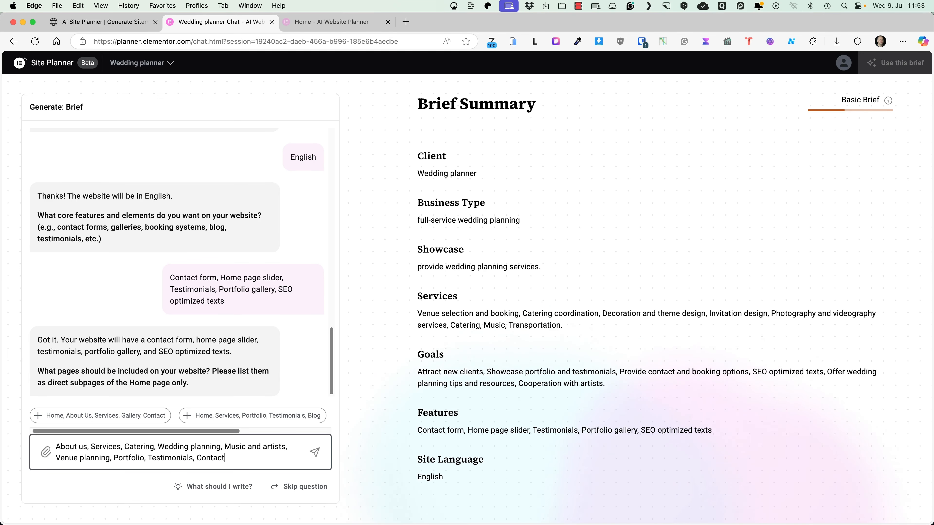
pyautogui.press('Return')
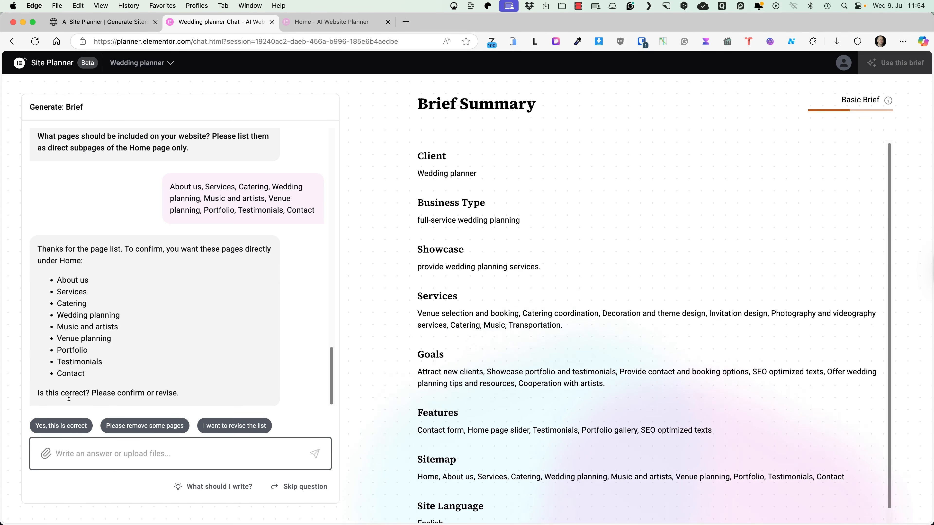
# Step: Confirm the page list, choose a friendly conversational tone, ask about contrasting palettes, and agree to proceed
pyautogui.click(60, 426)
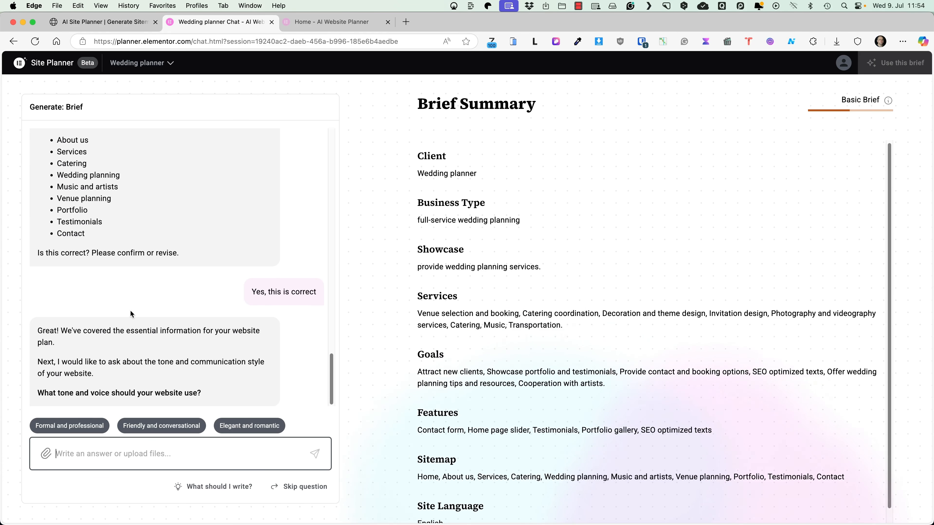
pyautogui.click(150, 425)
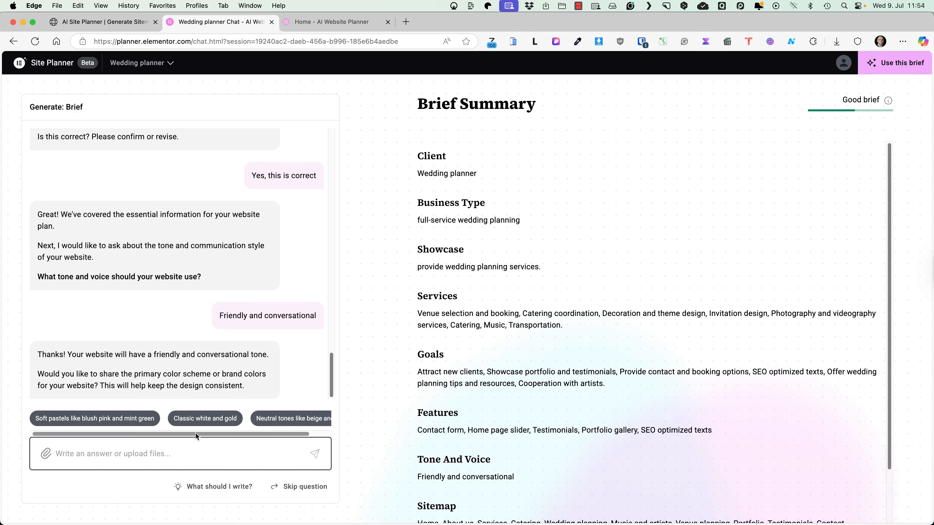
pyautogui.hscroll(2, 231, 434)
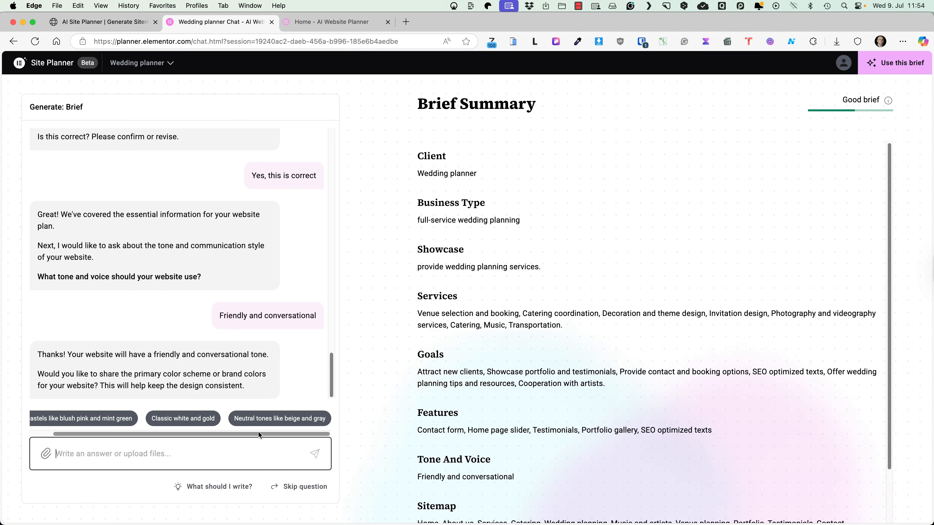
pyautogui.write('Any contrasting color palettes?')
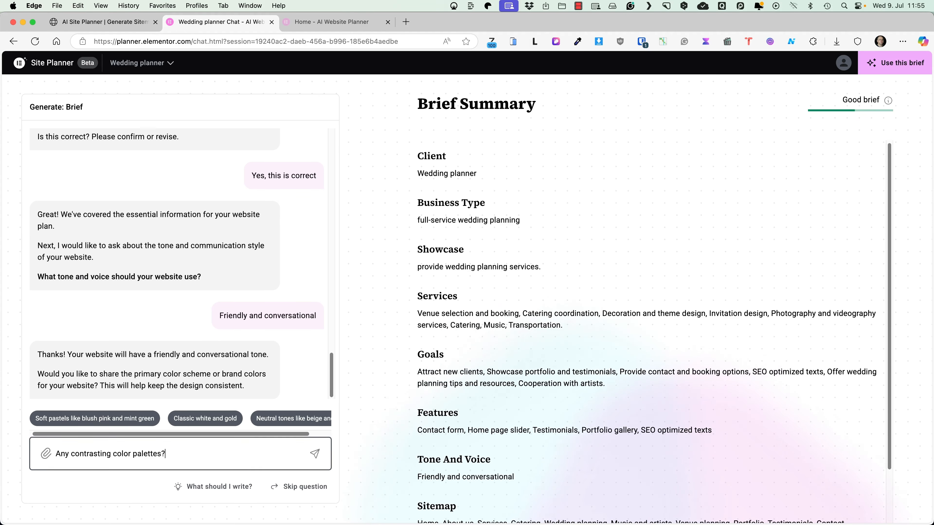
pyautogui.press('Return')
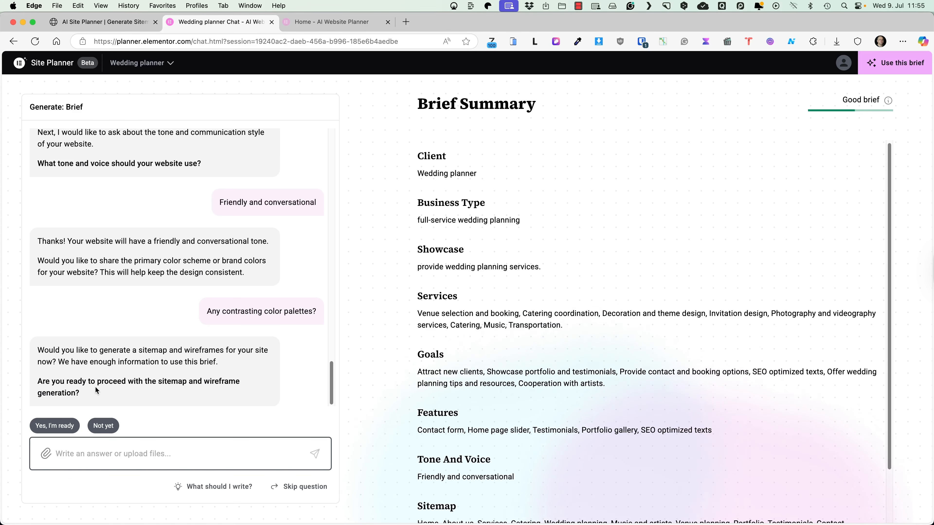
pyautogui.click(54, 427)
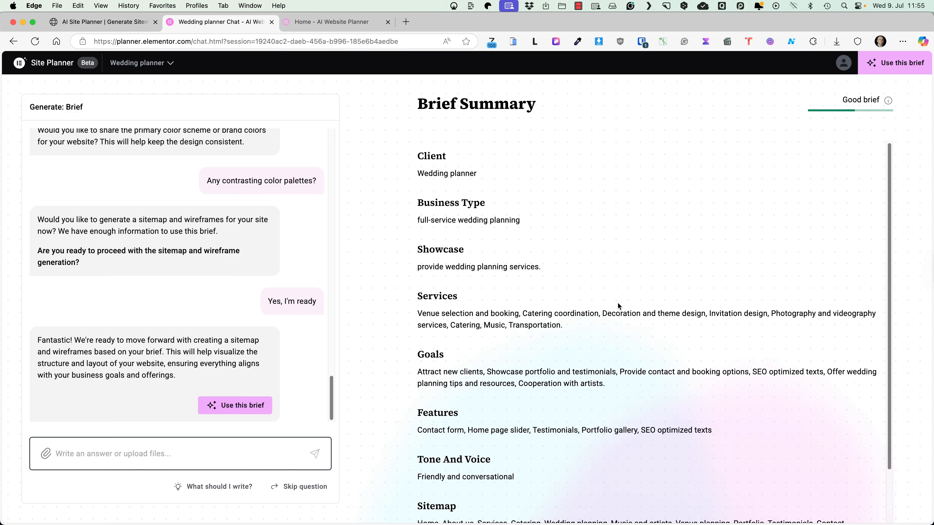
pyautogui.scroll(-3, 617, 303)
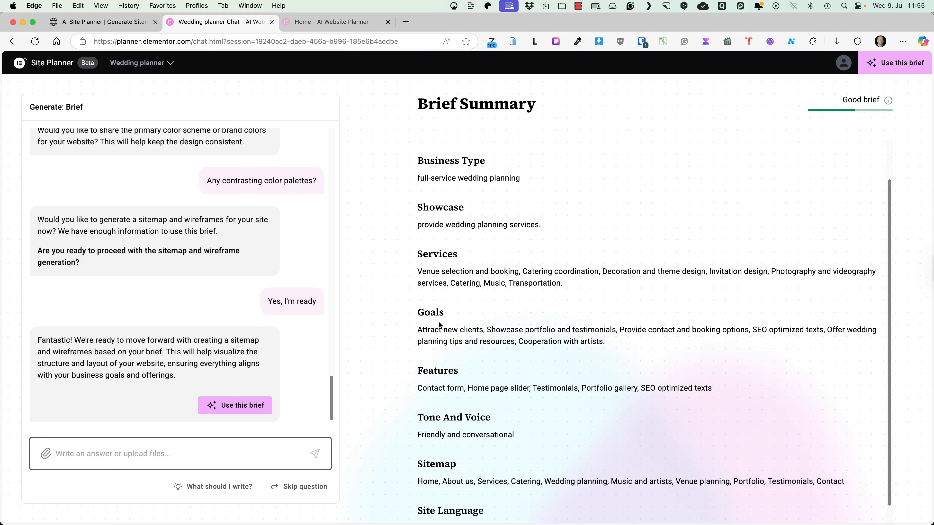
# Step: Generate the sitemap from the finished brief
pyautogui.click(237, 411)
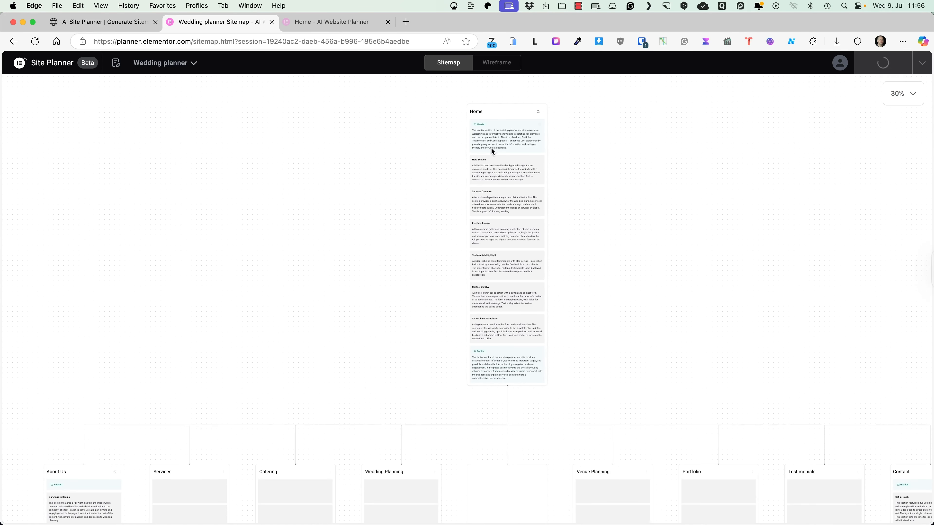
pyautogui.scroll(-5, 566, 185)
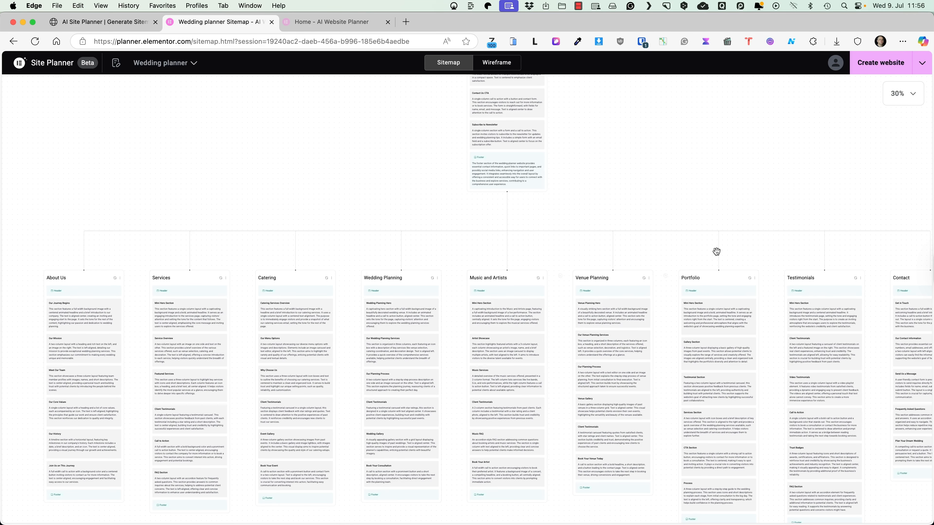
pyautogui.hscroll(6, 715, 250)
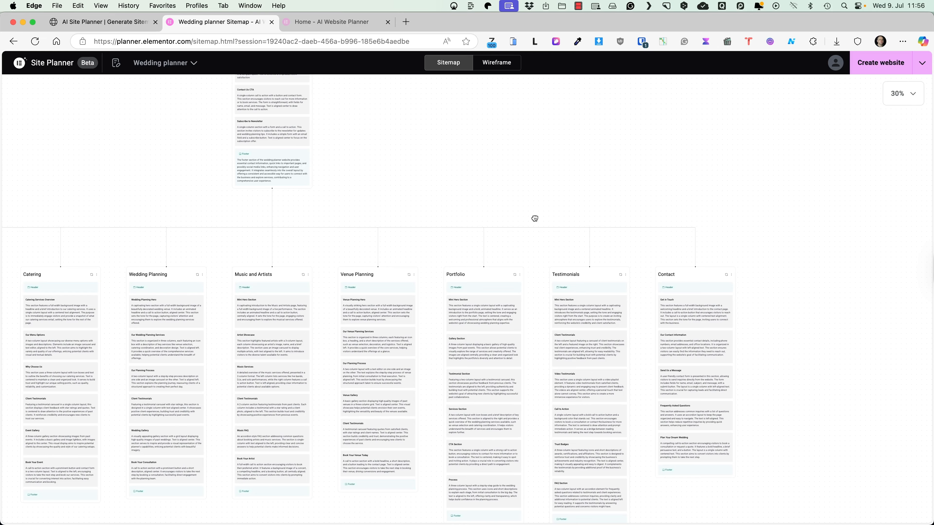
pyautogui.hscroll(-5, 535, 218)
pyautogui.scroll(4, 601, 196)
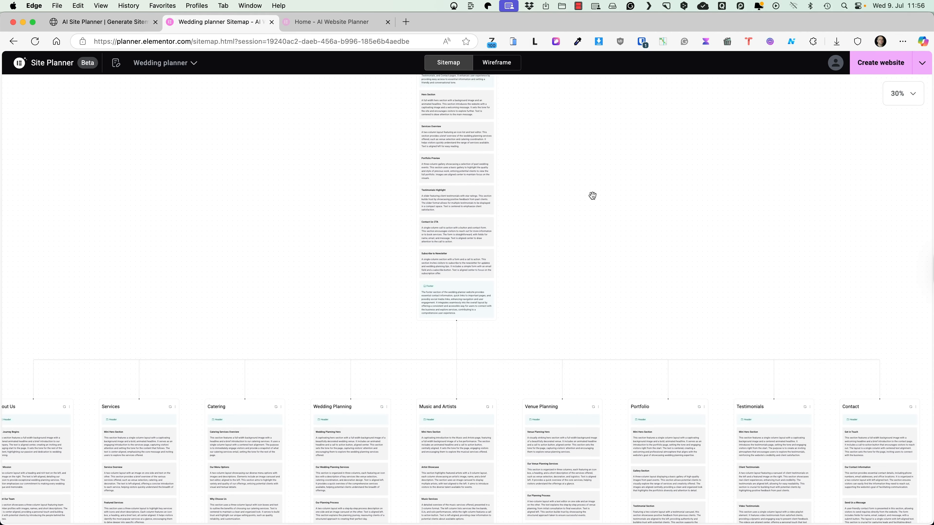
pyautogui.scroll(5, 621, 221)
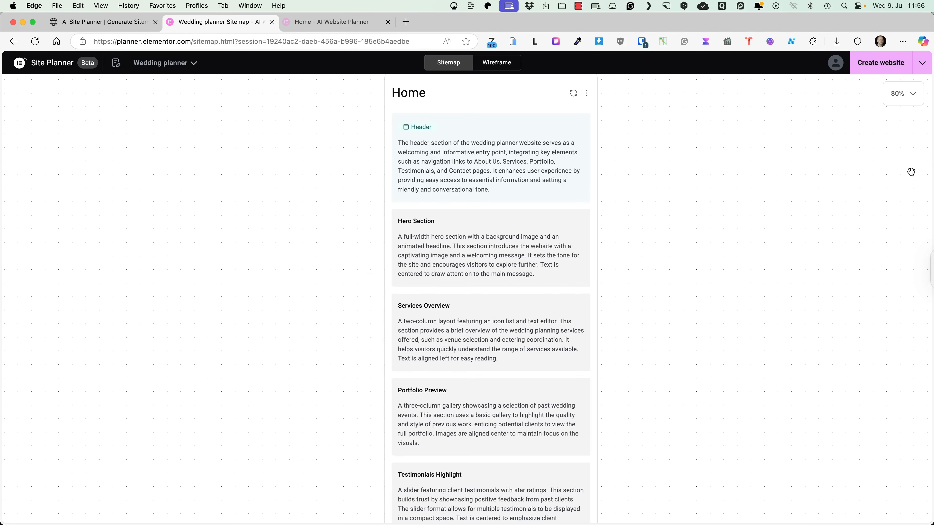
# Step: Set the sitemap zoom to 100% and review the Home card's sections down to the Footer
pyautogui.click(902, 102)
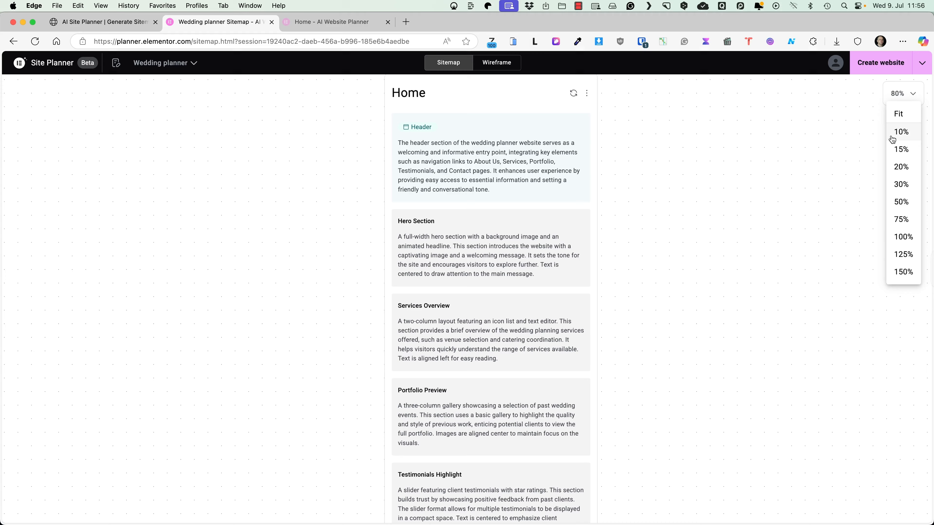
pyautogui.click(903, 237)
pyautogui.moveTo(721, 217); pyautogui.dragTo(620, 284)
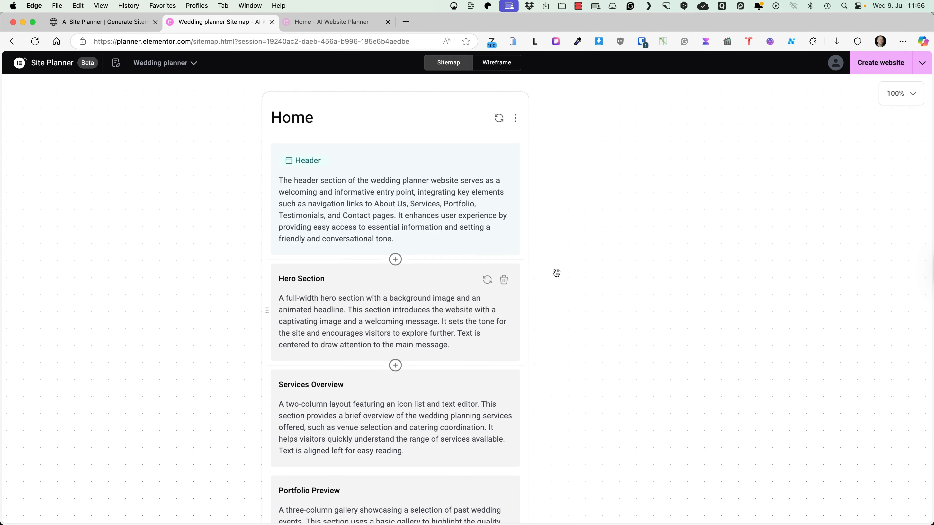
pyautogui.moveTo(637, 332); pyautogui.dragTo(629, 129)
pyautogui.moveTo(570, 264); pyautogui.dragTo(600, 180)
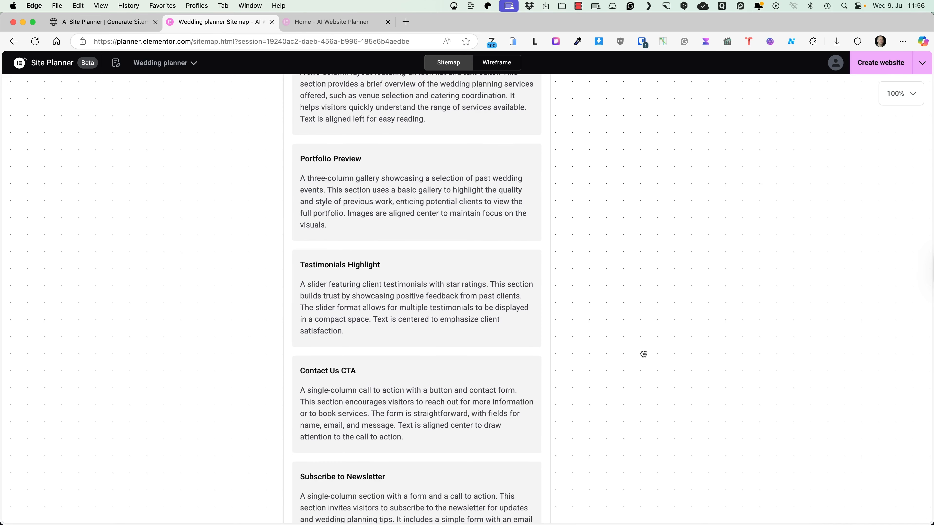
pyautogui.moveTo(643, 354); pyautogui.dragTo(655, 153)
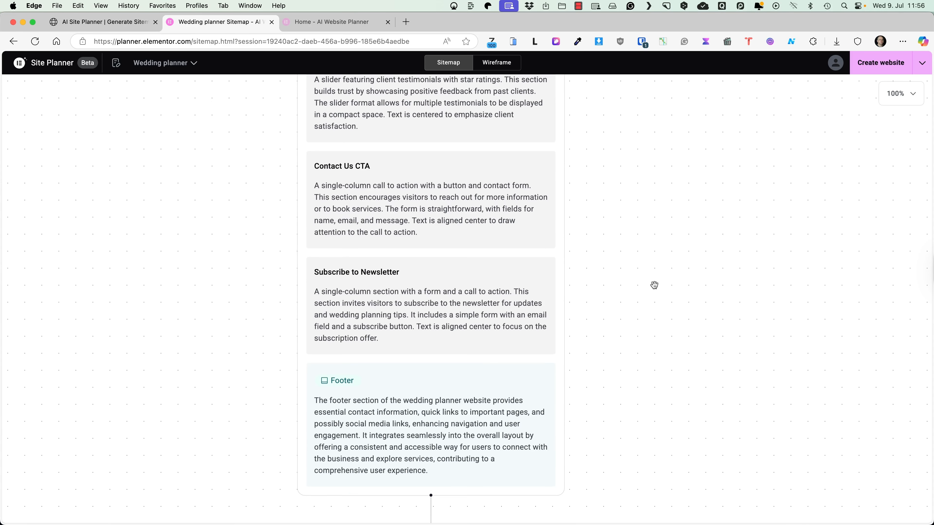
pyautogui.moveTo(641, 337); pyautogui.dragTo(650, 249)
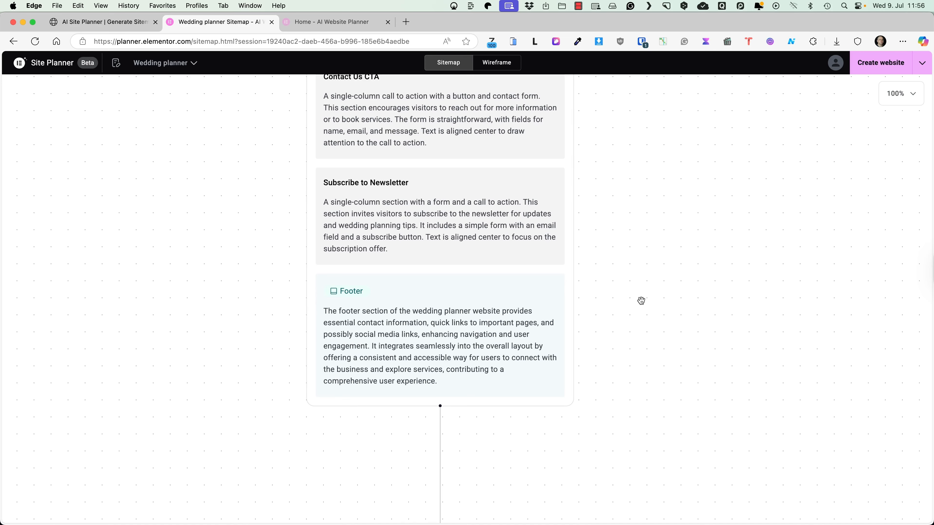
# Step: Return to the Home title and reorder Portfolio Preview relative to Services Overview
pyautogui.moveTo(641, 301); pyautogui.dragTo(635, 517)
pyautogui.moveTo(625, 157); pyautogui.dragTo(608, 486)
pyautogui.moveTo(543, 210); pyautogui.dragTo(546, 360)
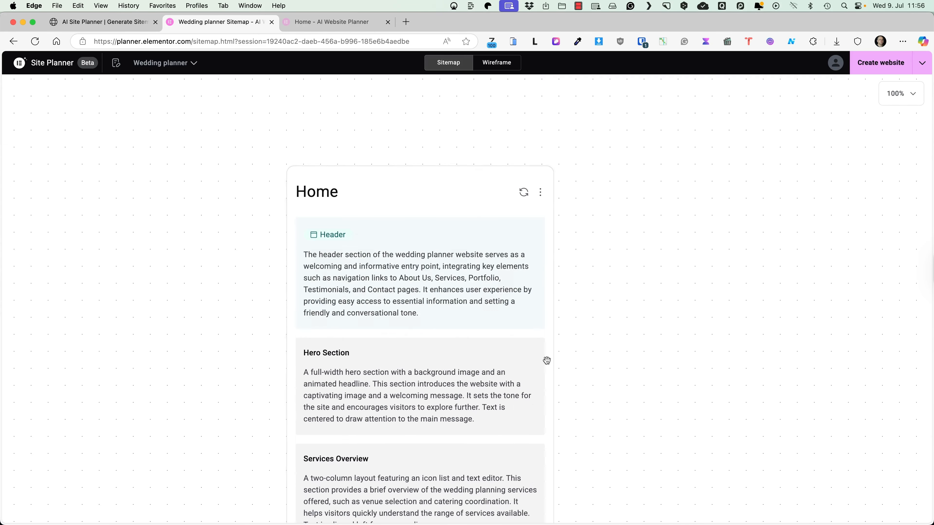
pyautogui.moveTo(680, 427); pyautogui.dragTo(674, 134)
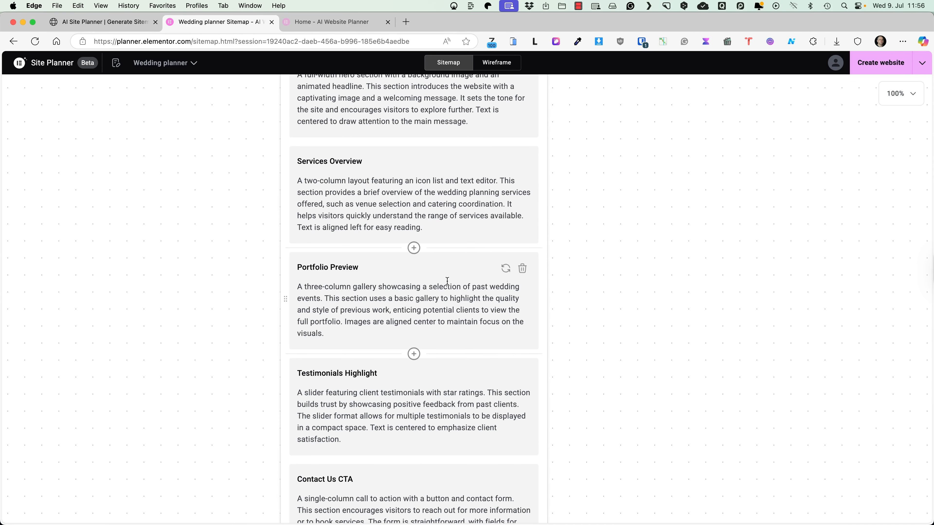
pyautogui.moveTo(283, 296); pyautogui.dragTo(279, 372)
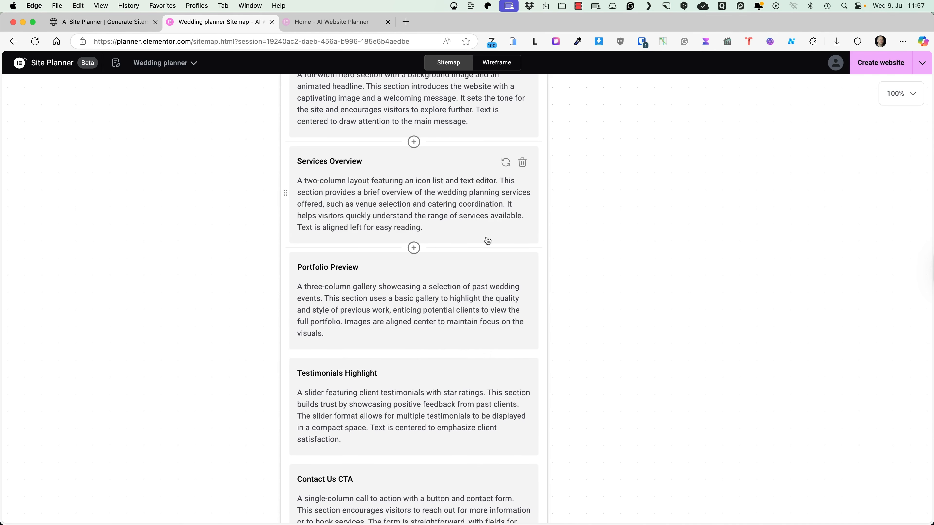
pyautogui.scroll(3, 486, 231)
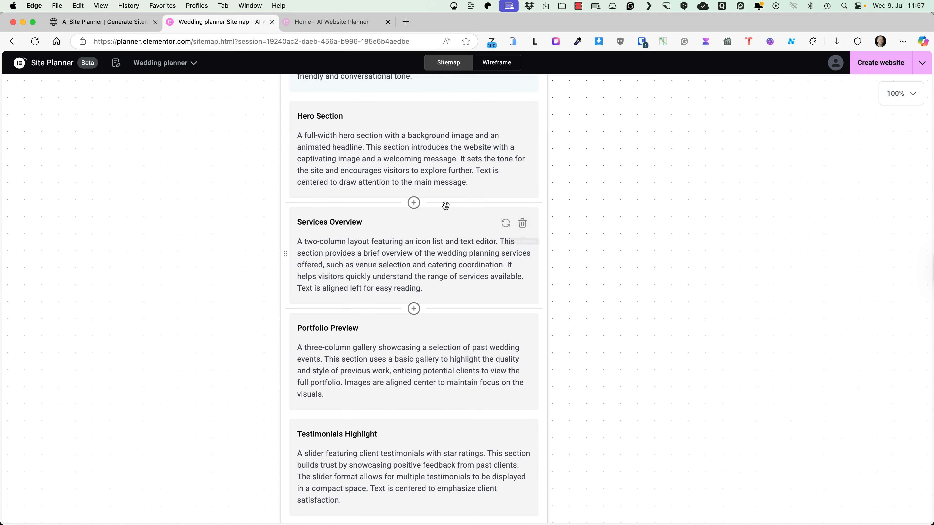
# Step: Insert a Benefits section below the Hero Section on the Home page
pyautogui.click(414, 203)
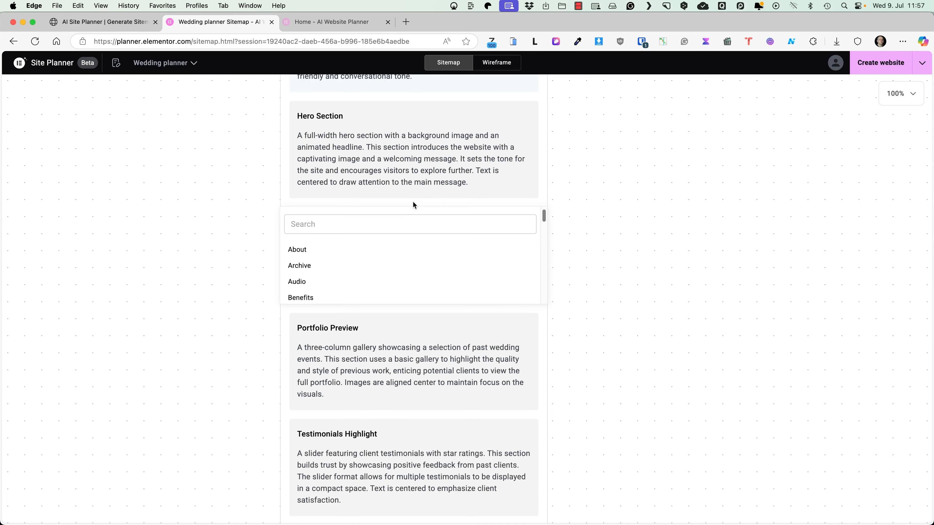
pyautogui.scroll(-2, 368, 241)
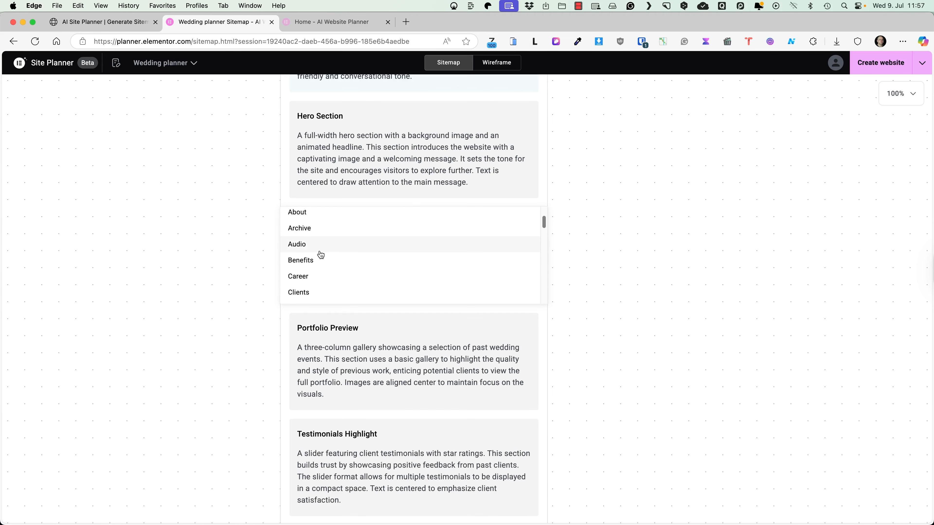
pyautogui.click(310, 262)
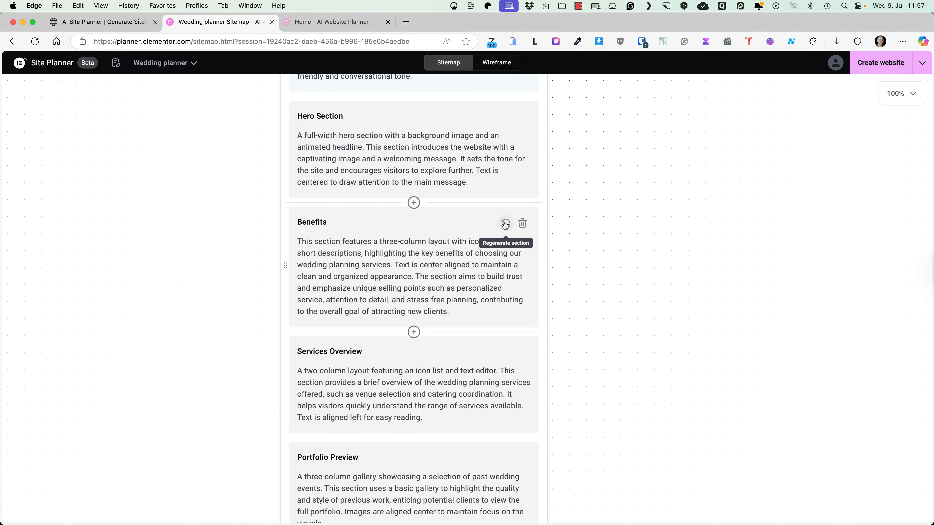
# Step: Regenerate the Benefits content, keeping the word 'showcasing' in its description
pyautogui.click(505, 225)
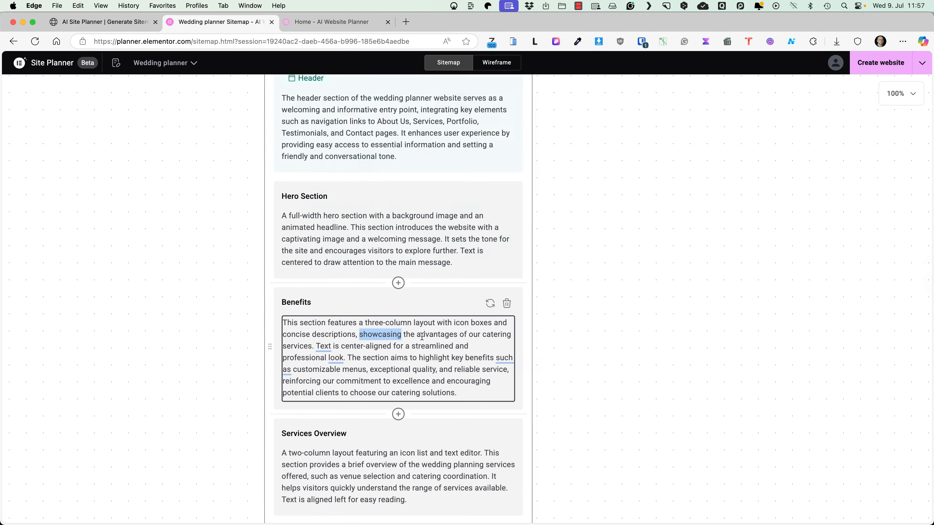
pyautogui.press('BackSpace')
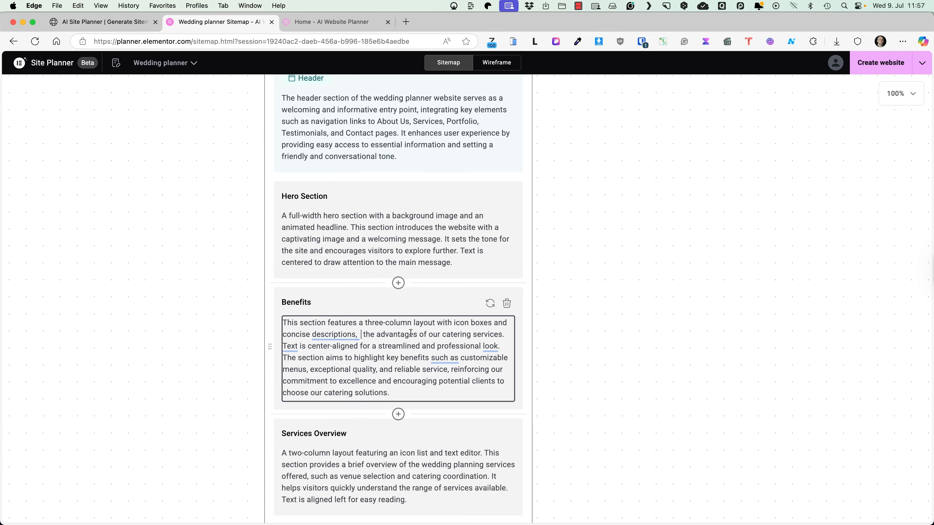
pyautogui.press('super+z')
pyautogui.click(599, 302)
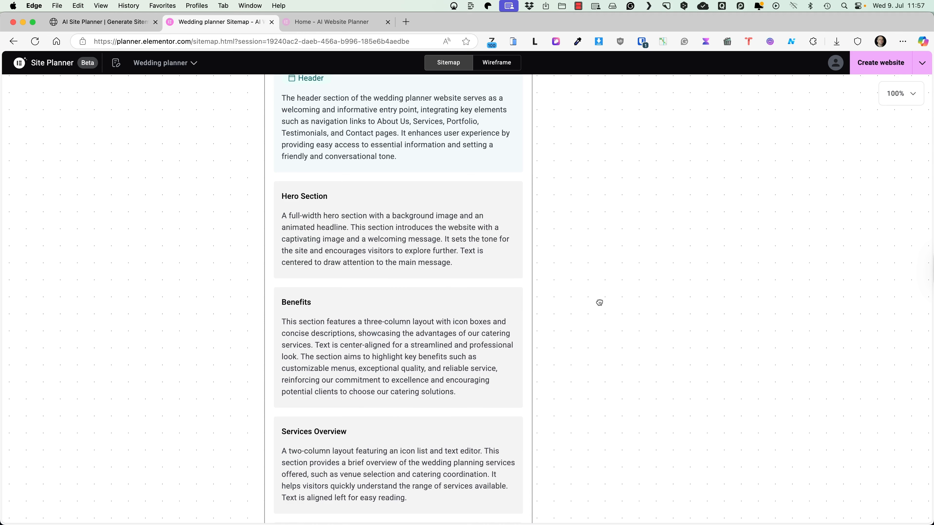
pyautogui.moveTo(592, 216); pyautogui.dragTo(641, 297)
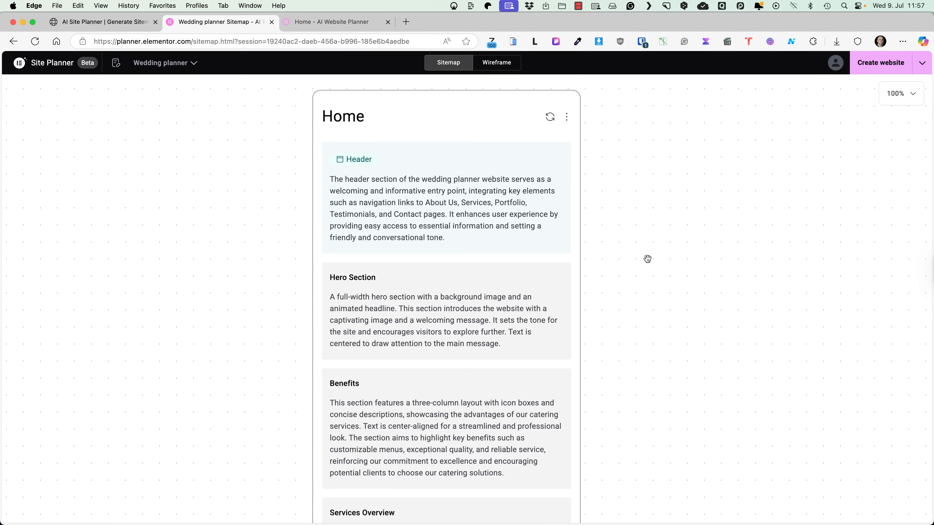
# Step: Switch to the Wireframe view and review every page's wireframe, ending on Home
pyautogui.scroll(4, 646, 254)
pyautogui.click(567, 191)
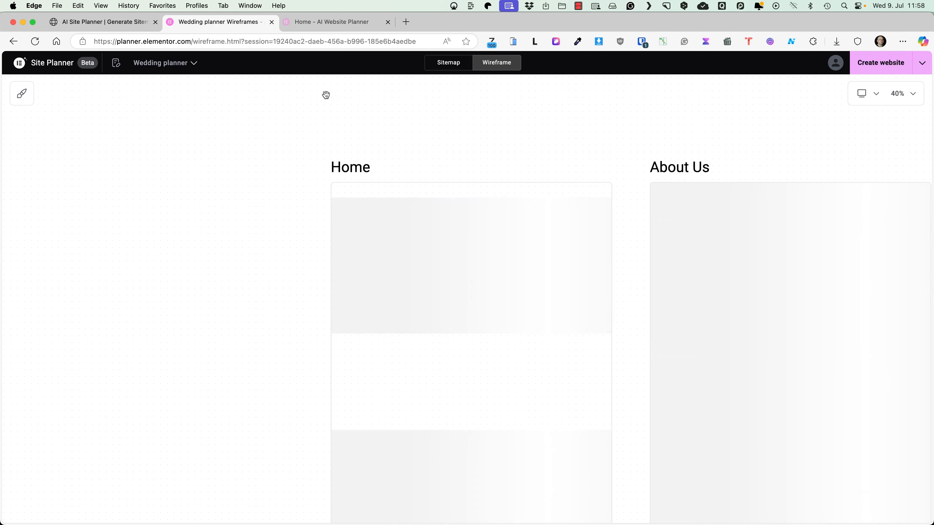
pyautogui.scroll(-5, 623, 231)
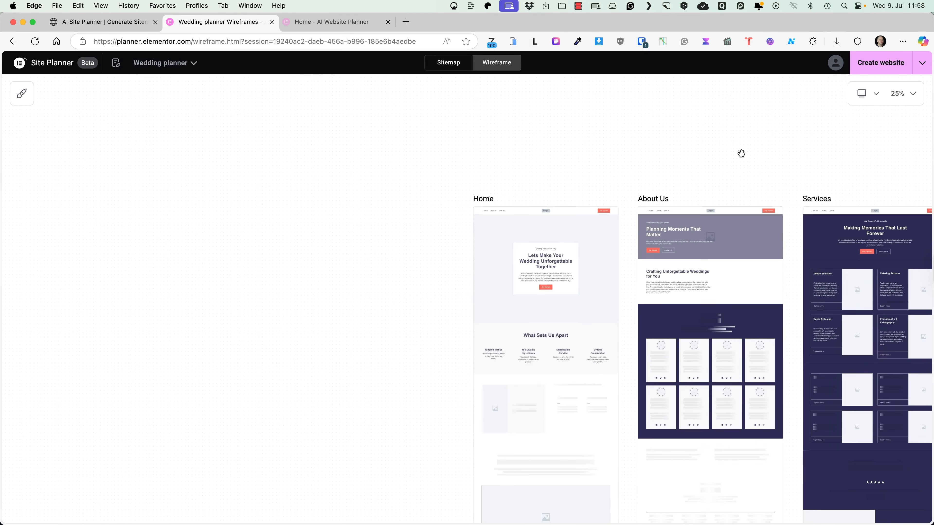
pyautogui.scroll(-3, 741, 153)
pyautogui.moveTo(735, 154); pyautogui.dragTo(279, 125)
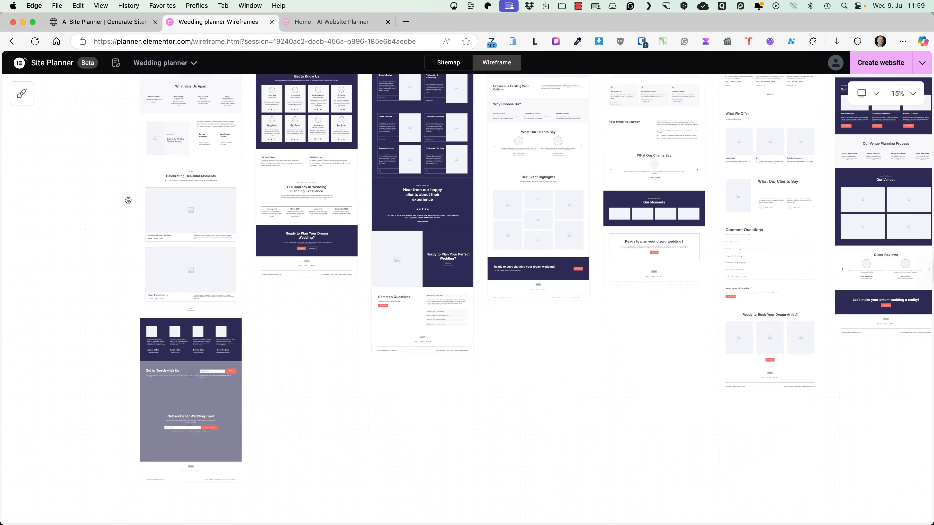
pyautogui.moveTo(127, 201); pyautogui.dragTo(121, 385)
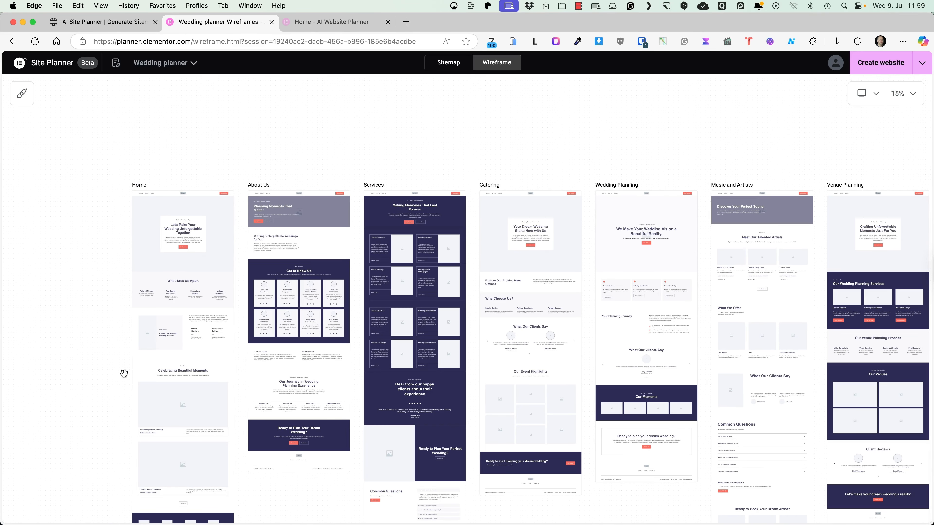
pyautogui.moveTo(352, 150); pyautogui.dragTo(456, 147)
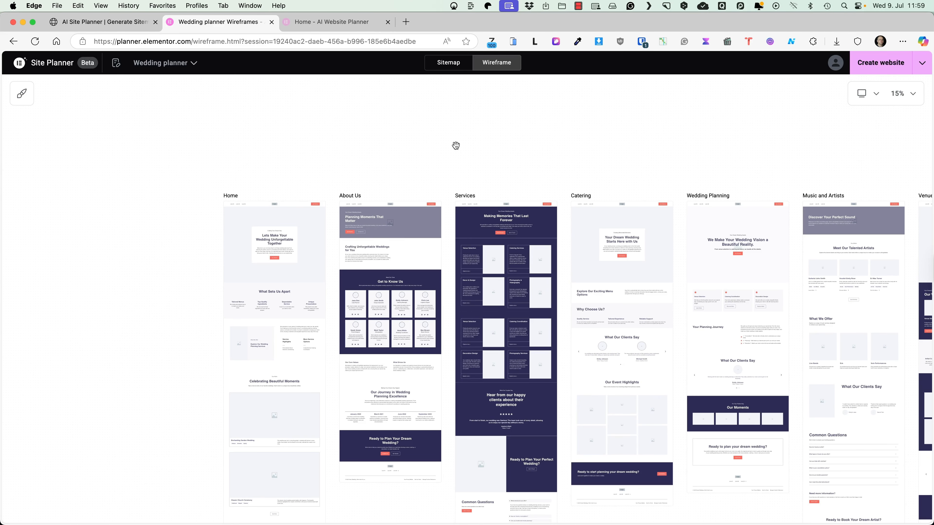
pyautogui.scroll(6, 417, 155)
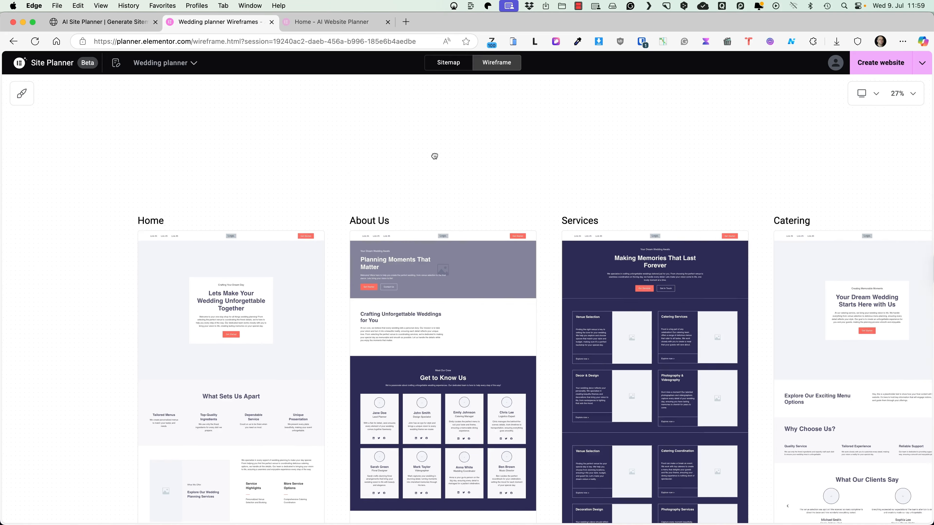
pyautogui.scroll(10, 434, 156)
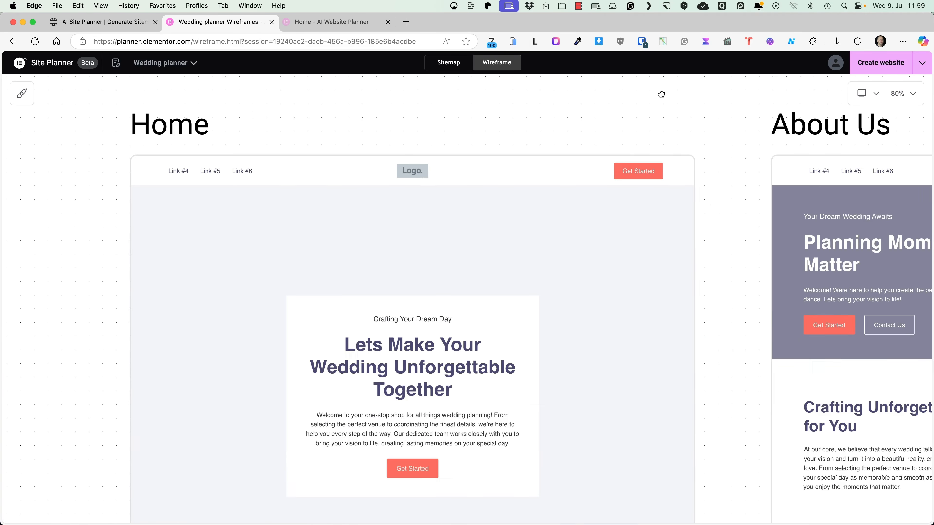
pyautogui.scroll(-1, 629, 120)
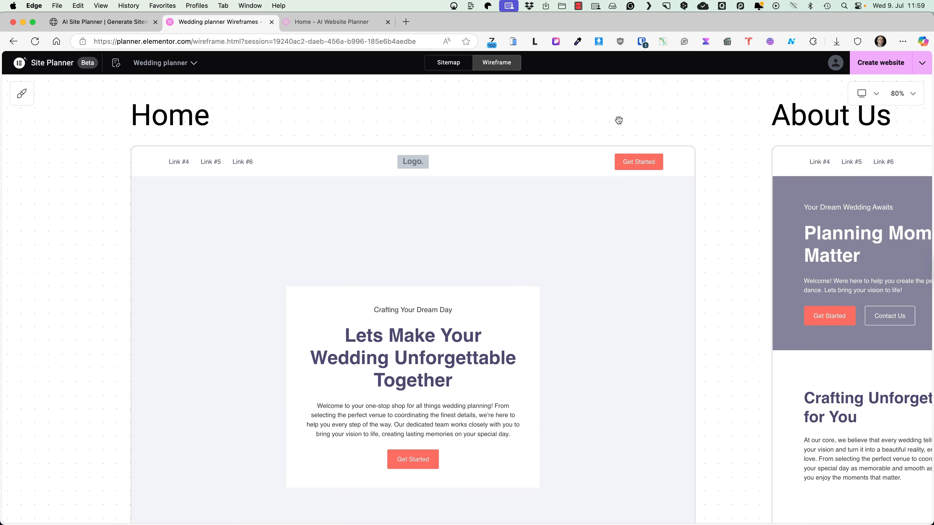
pyautogui.scroll(-2, 665, 121)
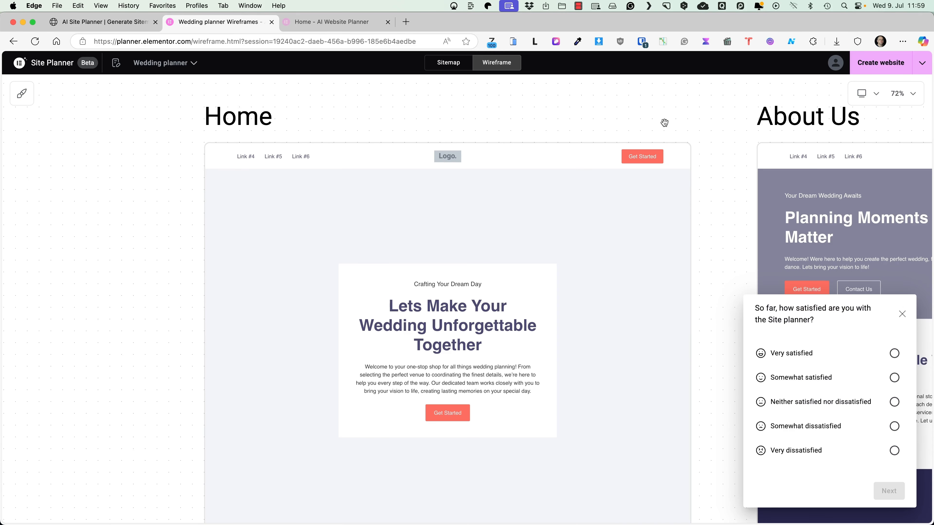
pyautogui.scroll(1, 522, 213)
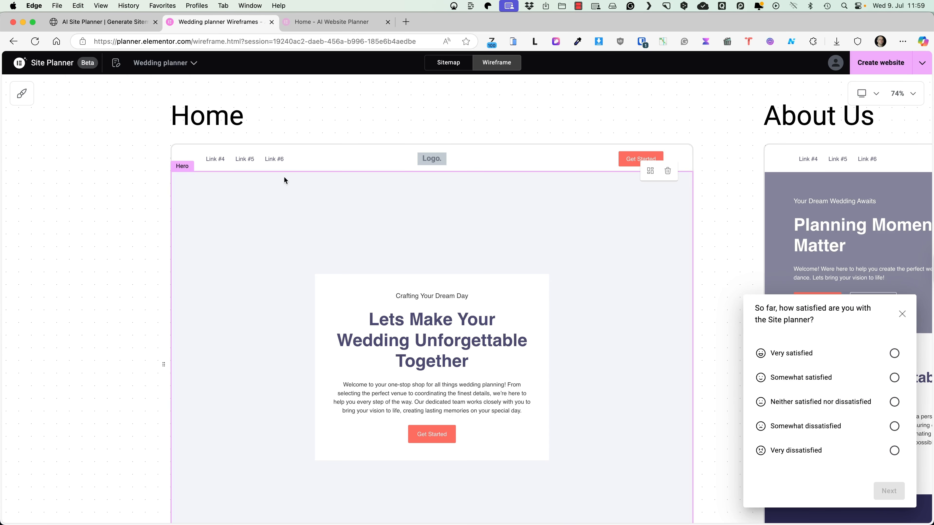
# Step: Apply the 'Short hero heading here' layout to the Home page Hero section
pyautogui.click(648, 177)
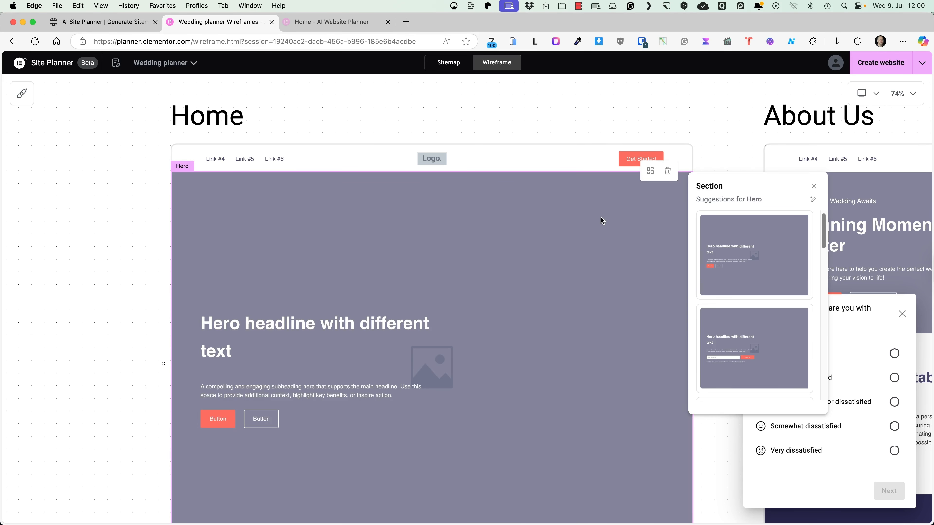
pyautogui.scroll(-5, 746, 291)
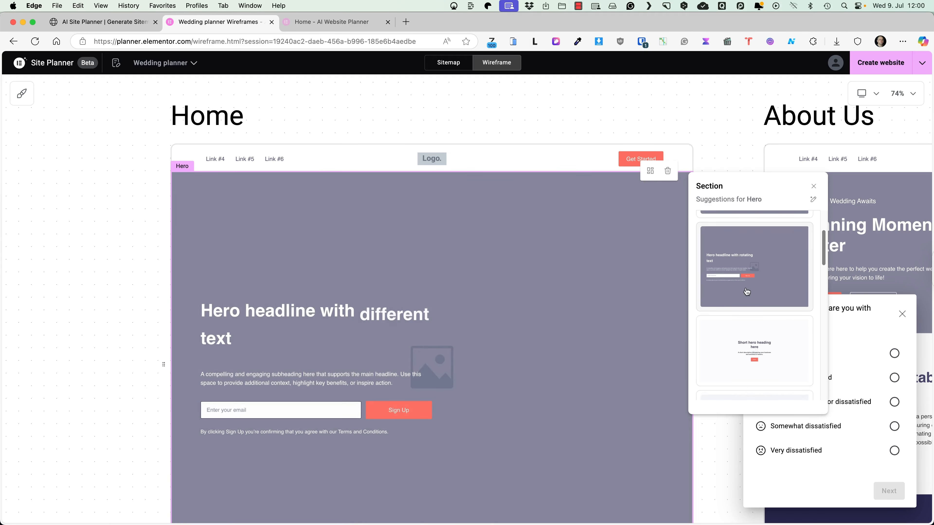
pyautogui.scroll(-5, 746, 292)
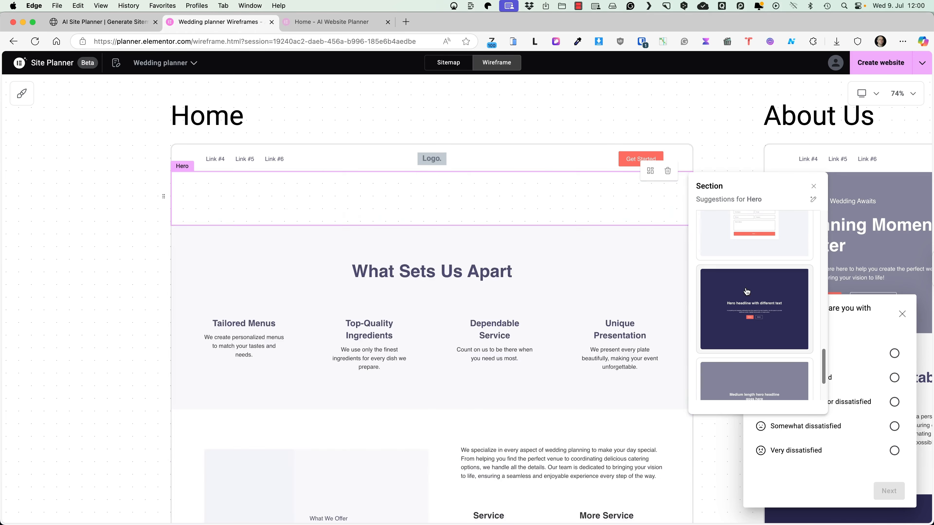
pyautogui.scroll(7, 757, 300)
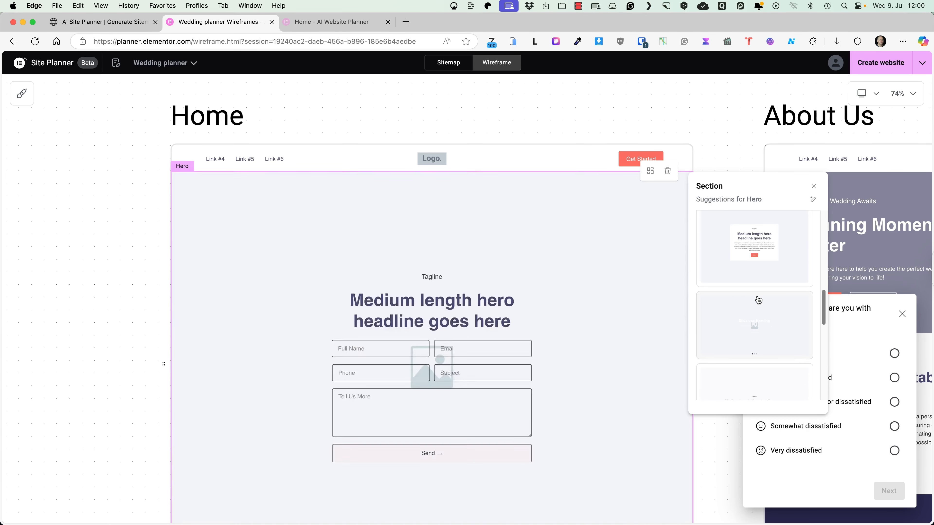
pyautogui.scroll(5, 757, 300)
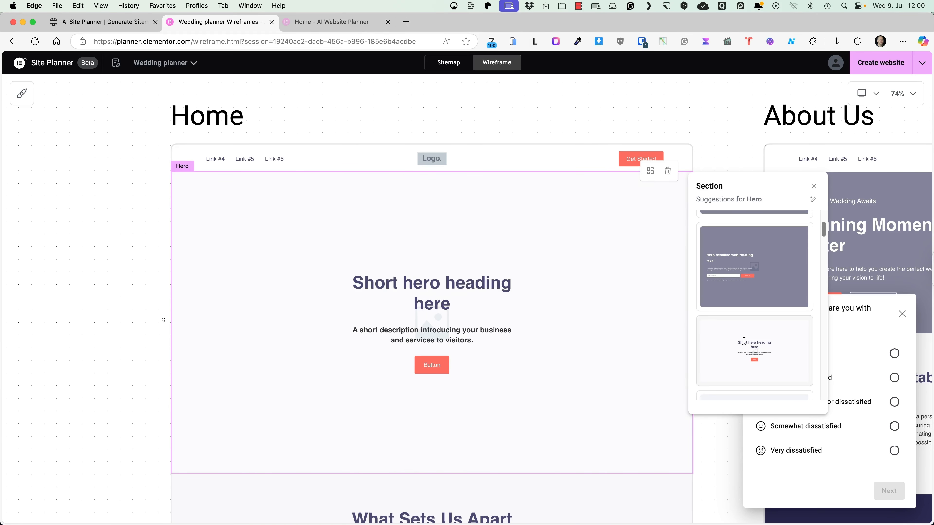
pyautogui.click(743, 341)
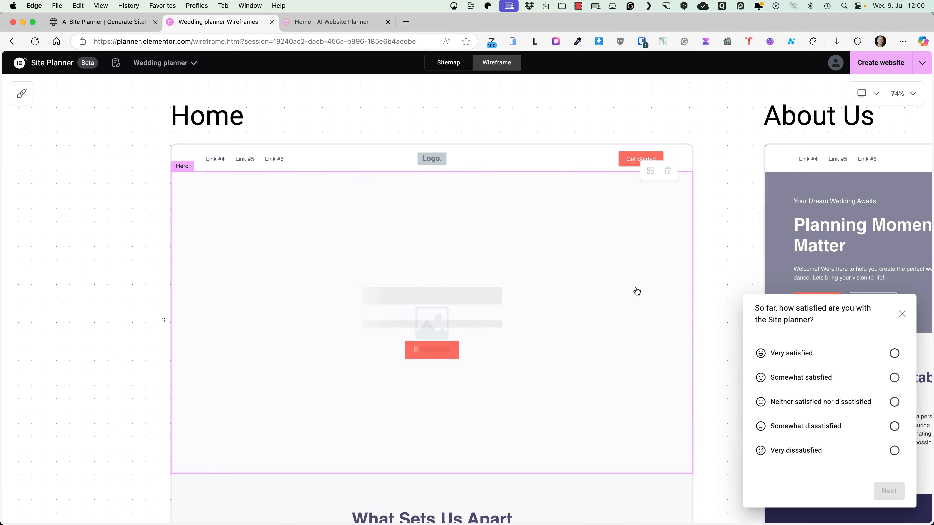
pyautogui.scroll(-5, 503, 288)
pyautogui.scroll(6, 503, 288)
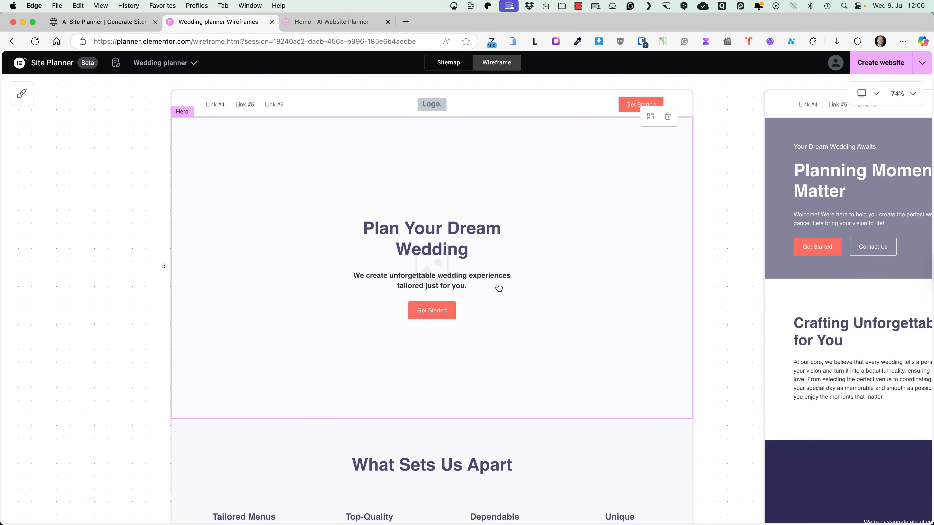
# Step: Change the hero headline to 'Start Planning the Wedding of Your Dreams'
pyautogui.click(402, 293)
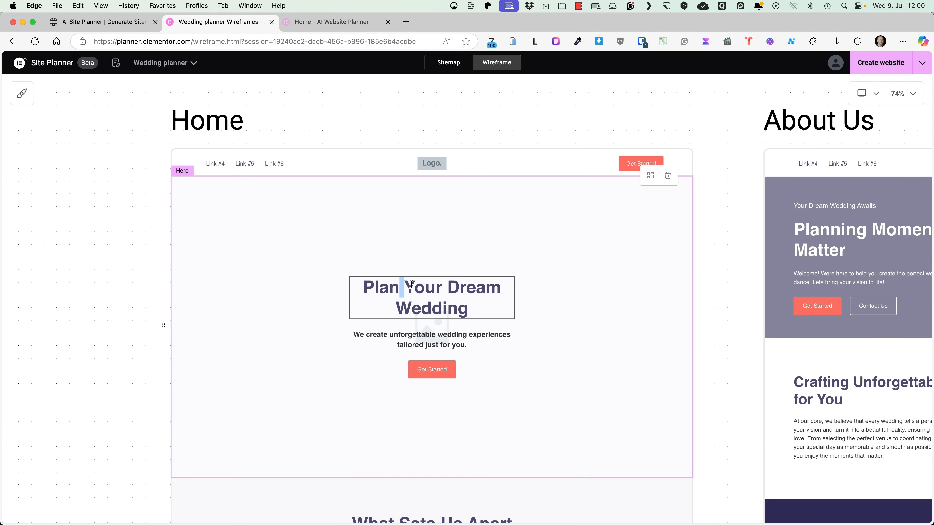
pyautogui.press('super+a')
pyautogui.press('super+v')
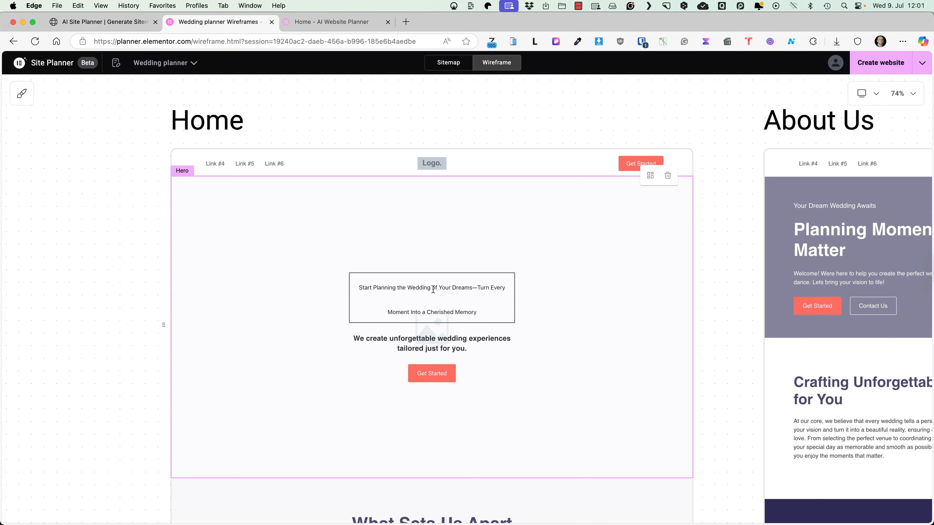
pyautogui.write('Wedding of You')
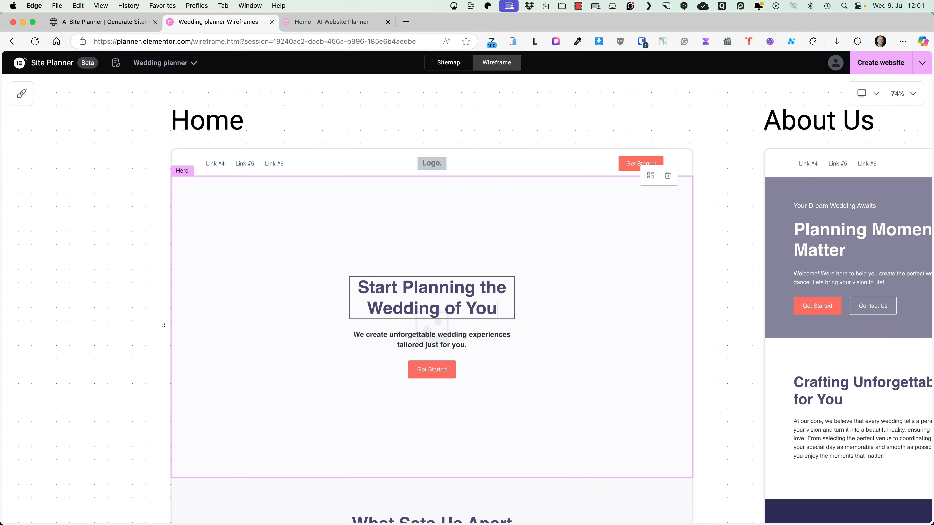
pyautogui.write('r Dreams')
pyautogui.click(530, 271)
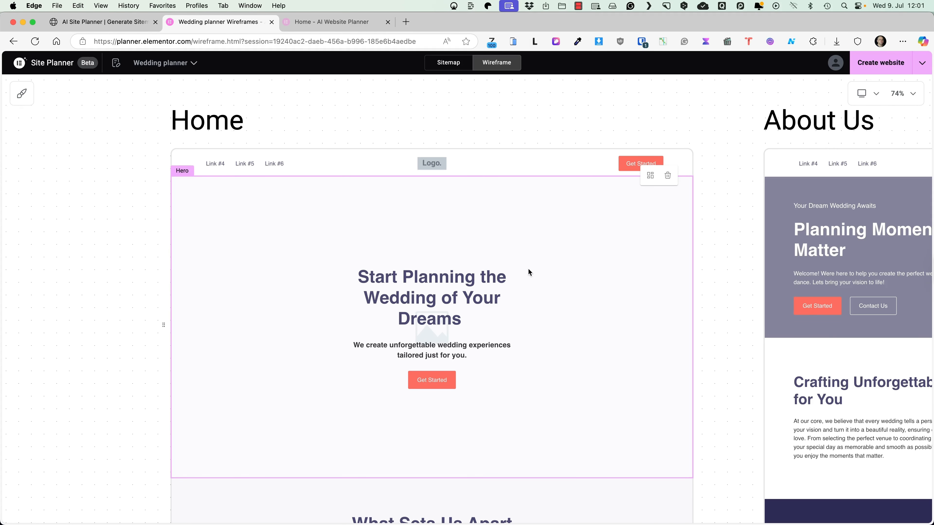
# Step: Swap the Home Benefits section to the 'Benefits heading' layout: 'Why Choose Our Catering?' with four starred features
pyautogui.scroll(-1, 326, 259)
pyautogui.scroll(-5, 326, 259)
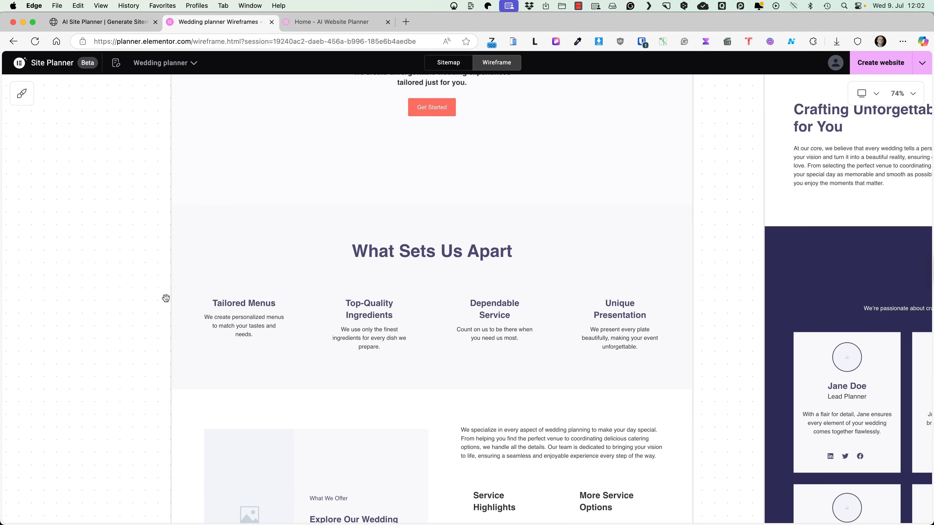
pyautogui.scroll(-1, 166, 298)
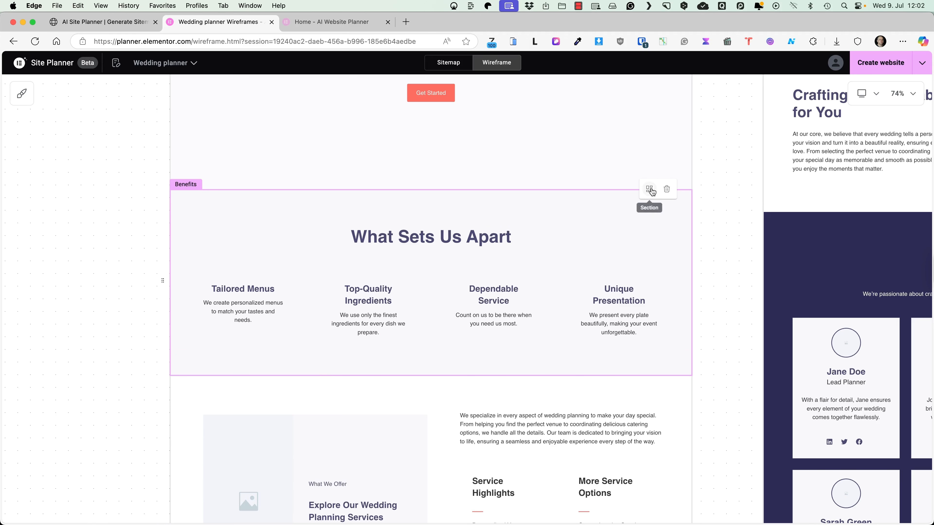
pyautogui.click(650, 189)
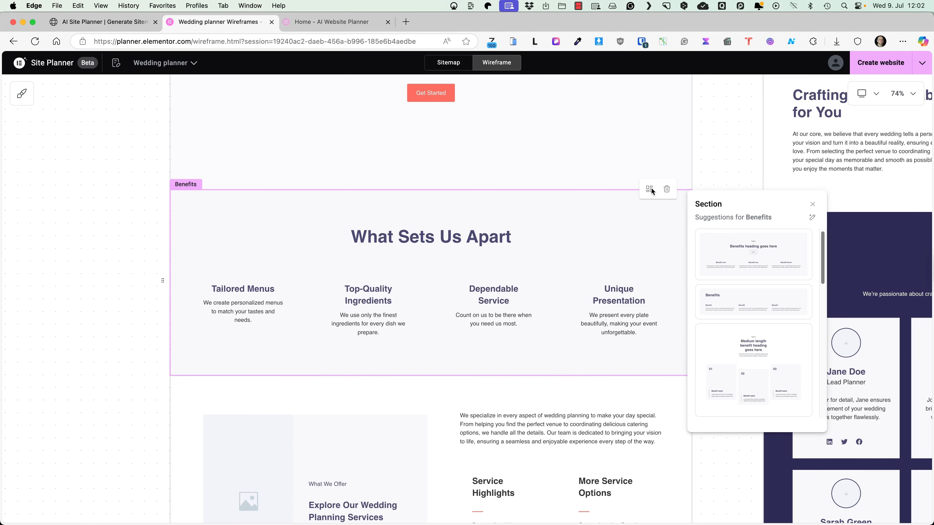
pyautogui.scroll(-5, 796, 239)
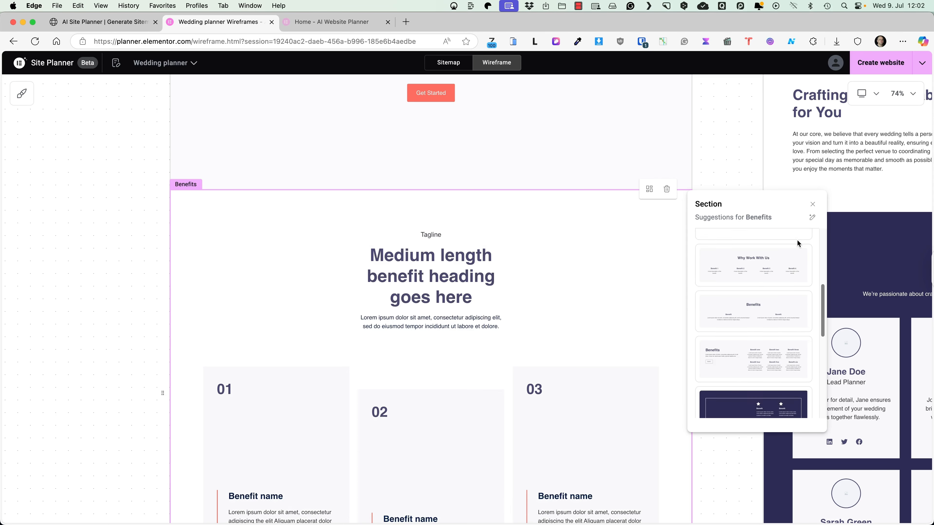
pyautogui.scroll(-2, 798, 244)
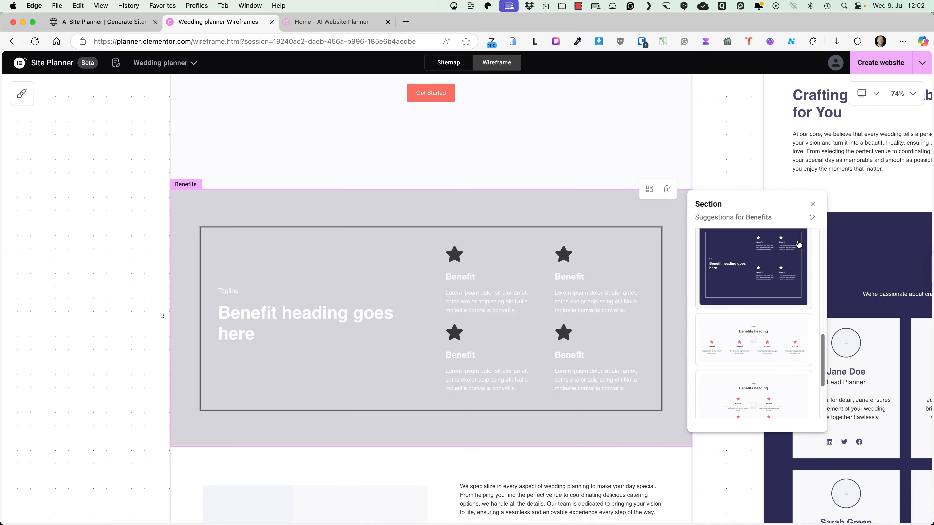
pyautogui.click(760, 336)
pyautogui.click(614, 279)
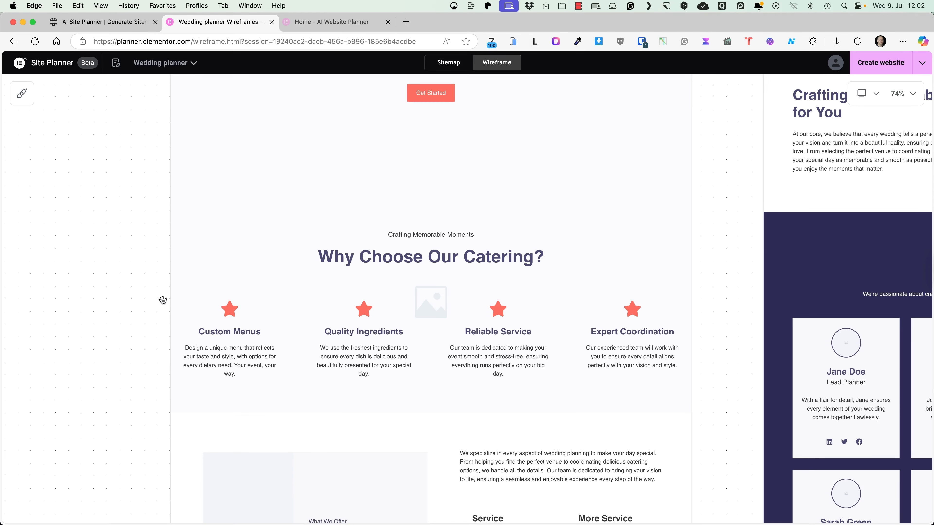
pyautogui.scroll(-2, 256, 270)
pyautogui.scroll(5, 256, 270)
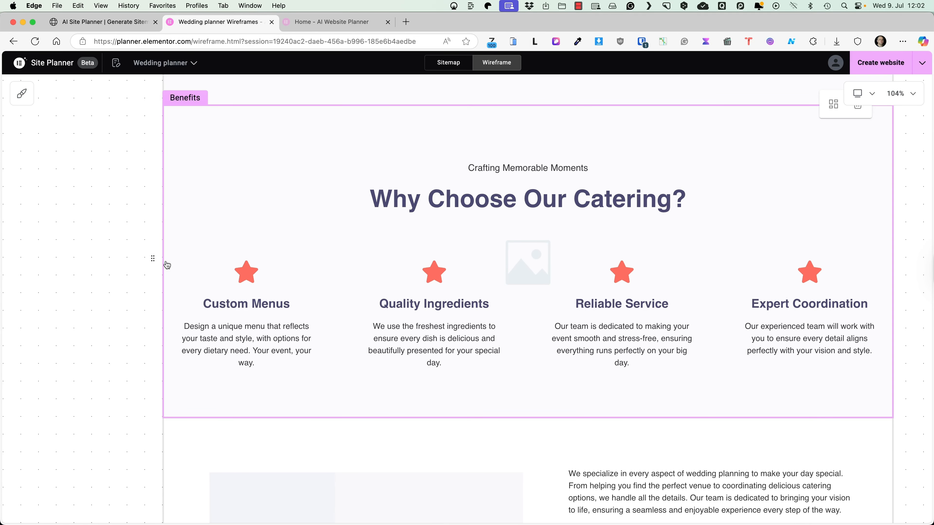
pyautogui.scroll(-6, 208, 324)
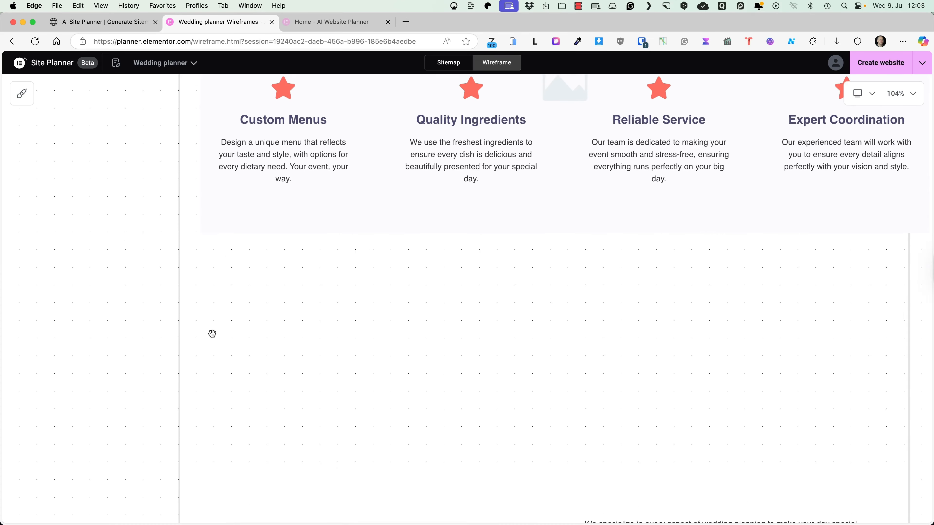
pyautogui.scroll(6, 258, 393)
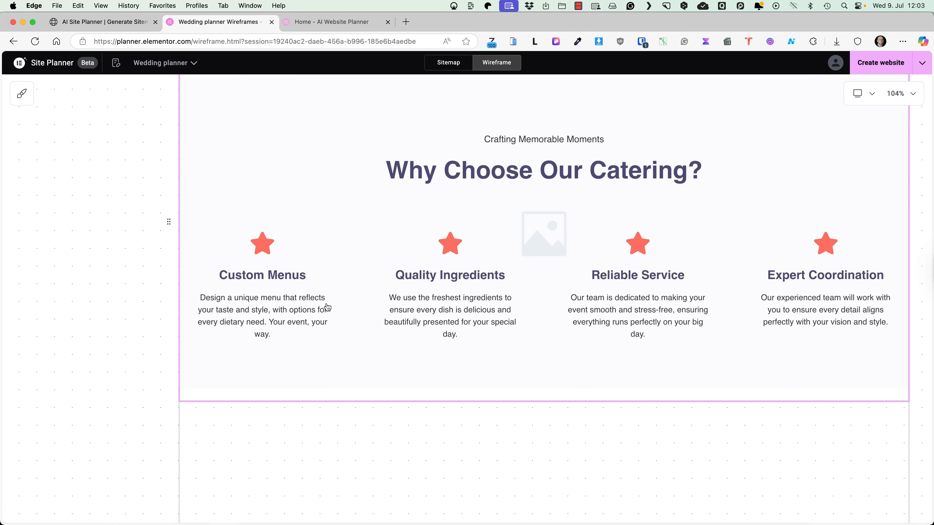
pyautogui.scroll(-8, 347, 303)
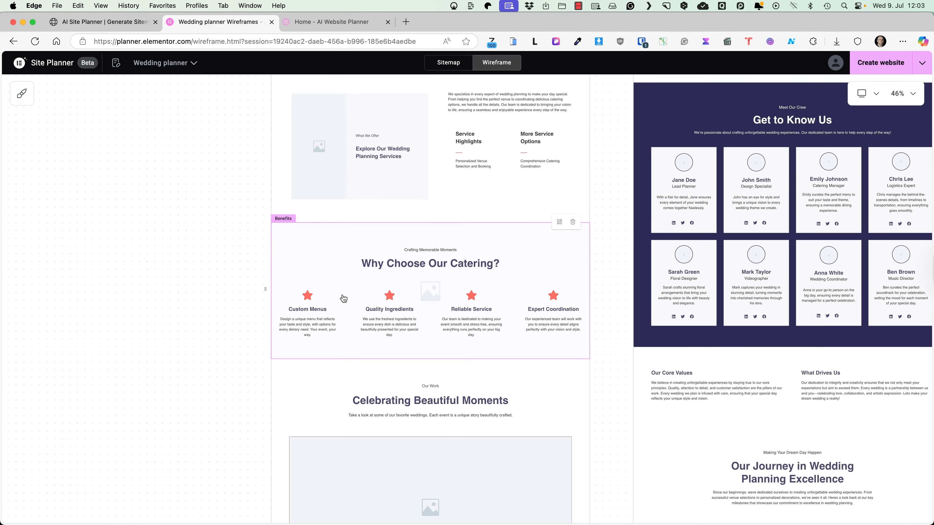
# Step: Apply the second suggested Home header layout: left logo, links, and Get Started and Contact Us buttons
pyautogui.scroll(-2, 343, 298)
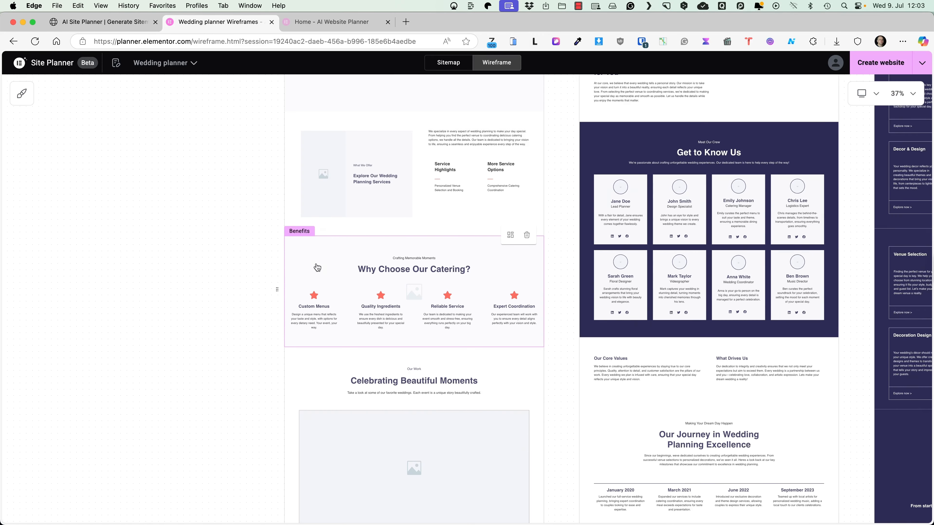
pyautogui.scroll(2, 317, 267)
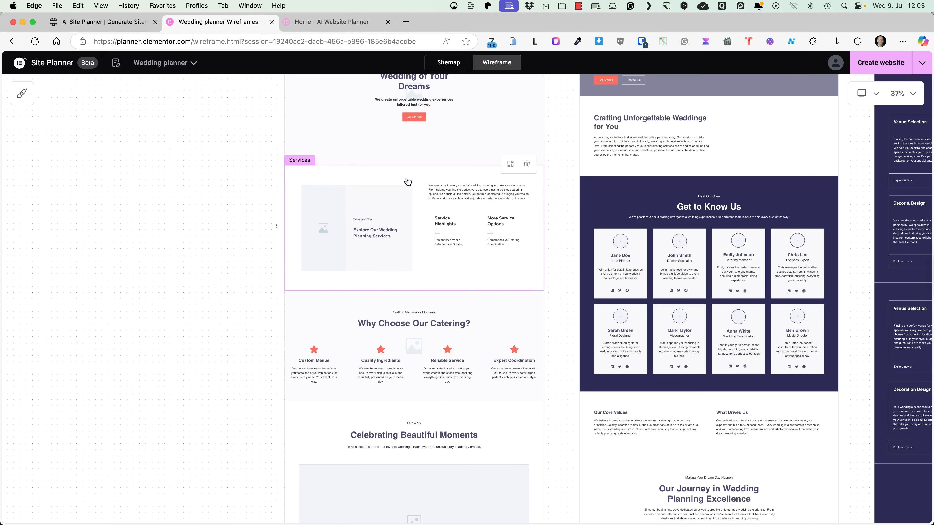
pyautogui.scroll(-1, 286, 290)
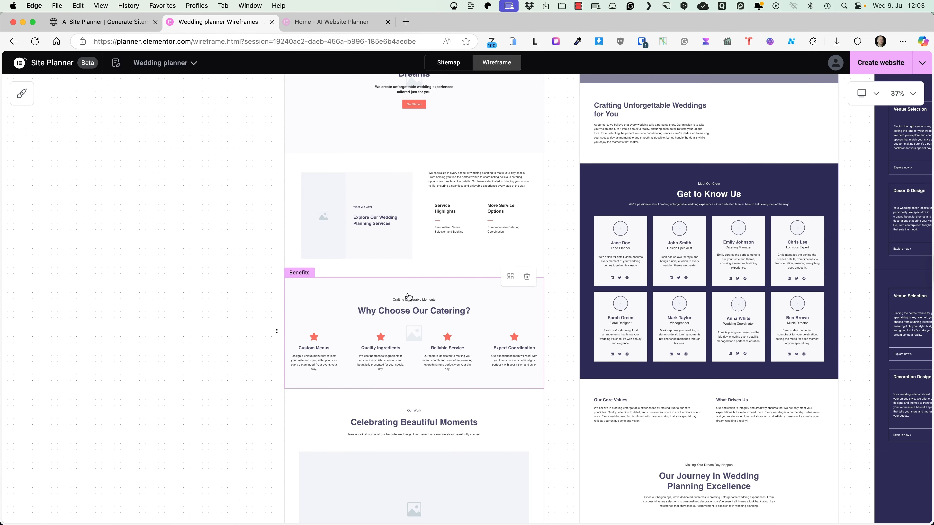
pyautogui.moveTo(855, 157); pyautogui.dragTo(369, 290)
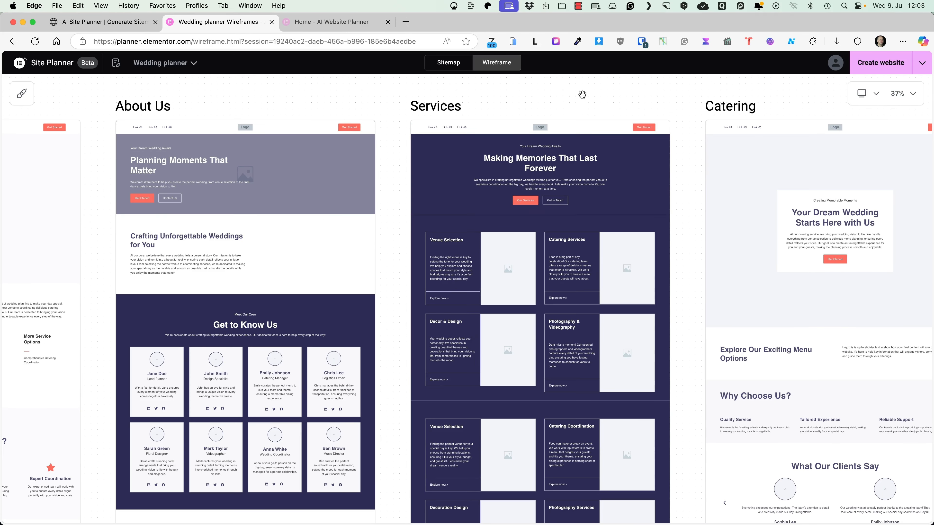
pyautogui.scroll(10, 483, 160)
pyautogui.scroll(-10, 425, 188)
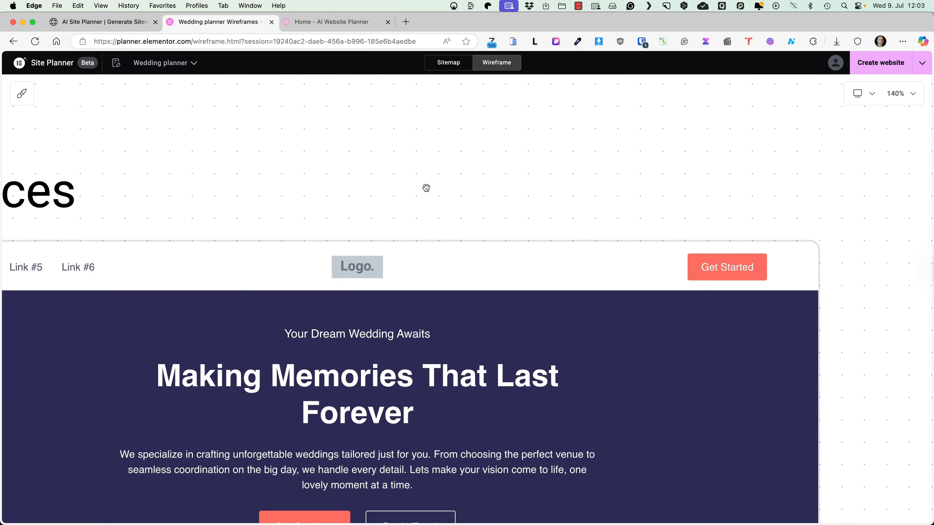
pyautogui.moveTo(234, 175); pyautogui.dragTo(808, 151)
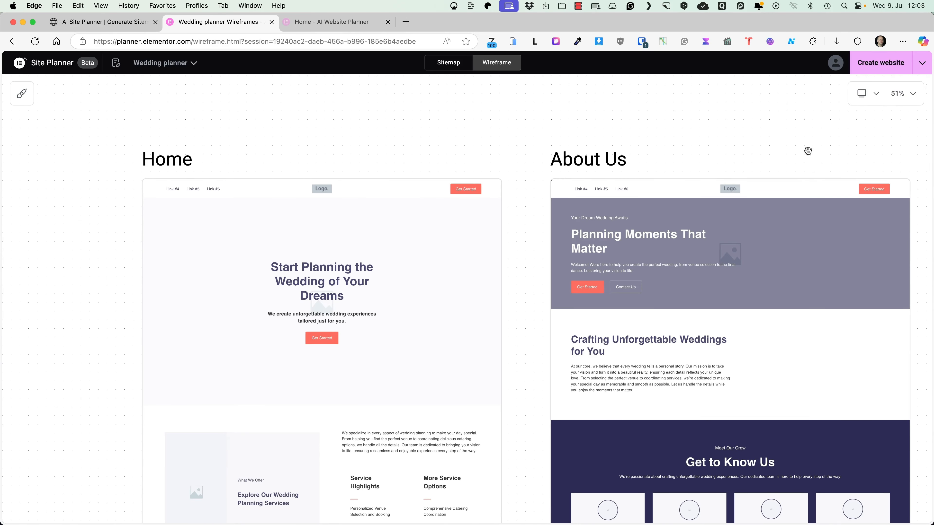
pyautogui.scroll(5, 355, 162)
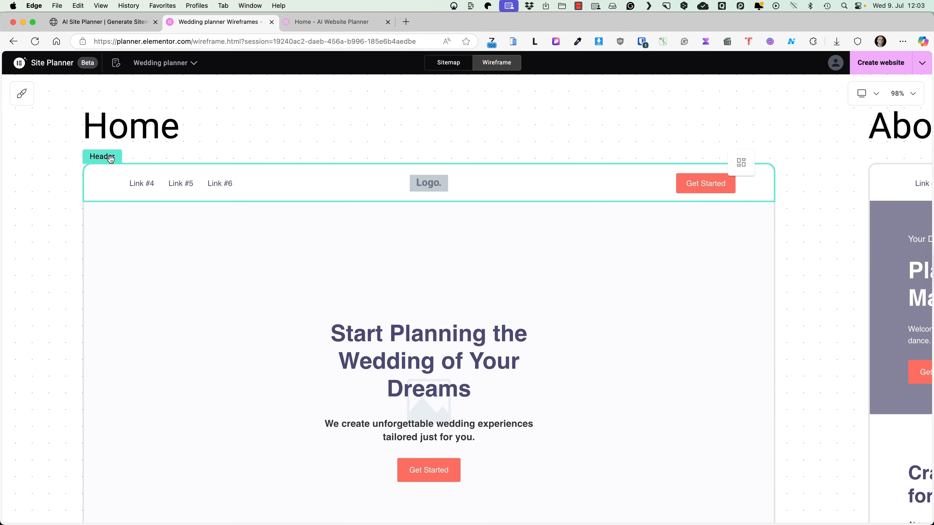
pyautogui.click(740, 168)
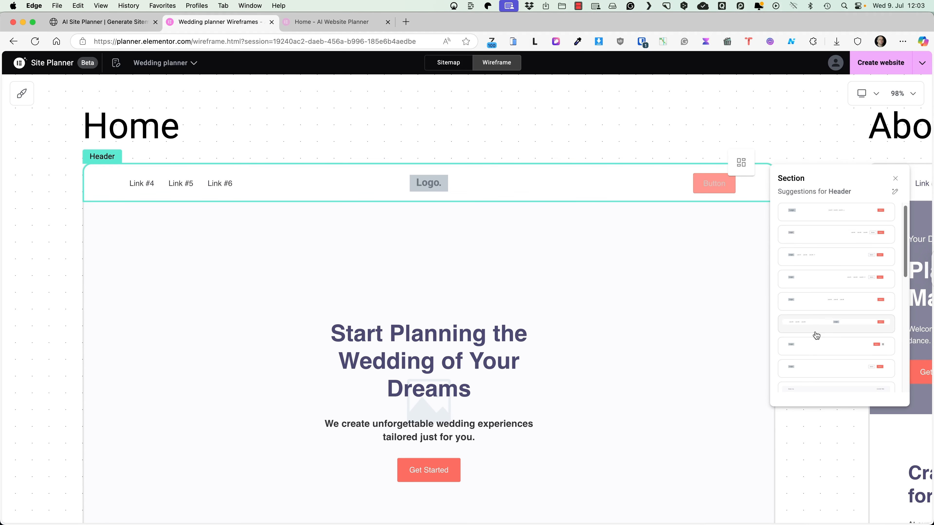
pyautogui.click(848, 232)
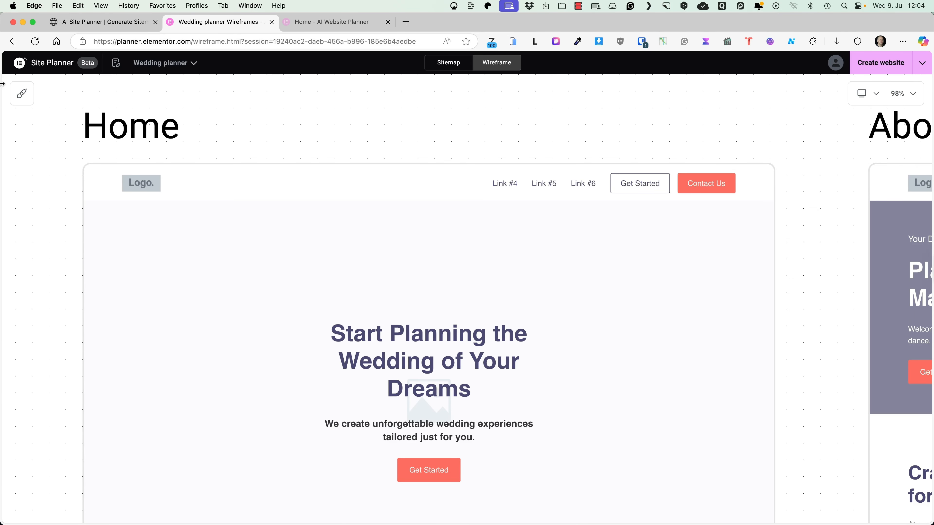
# Step: In the style colours, preview the gold-purple, purple and orange-blue palettes before returning to the coral palette
pyautogui.click(25, 98)
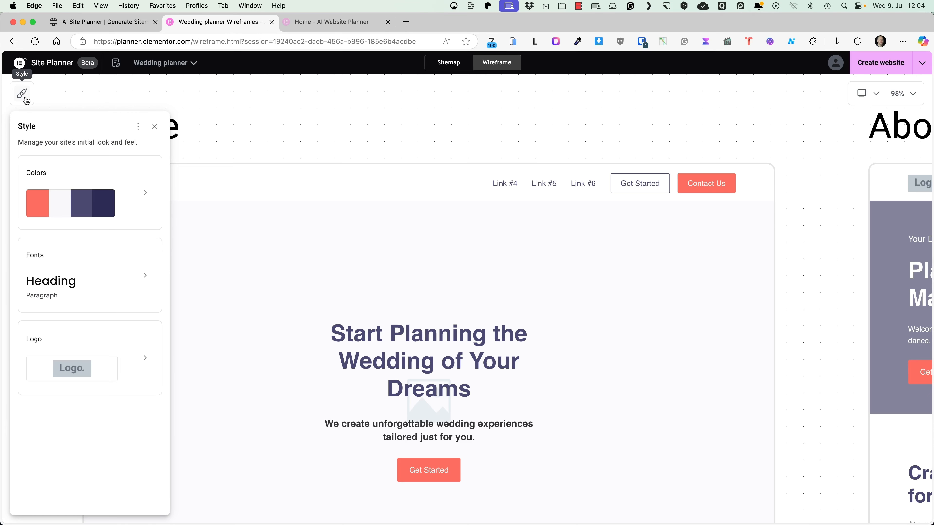
pyautogui.click(66, 211)
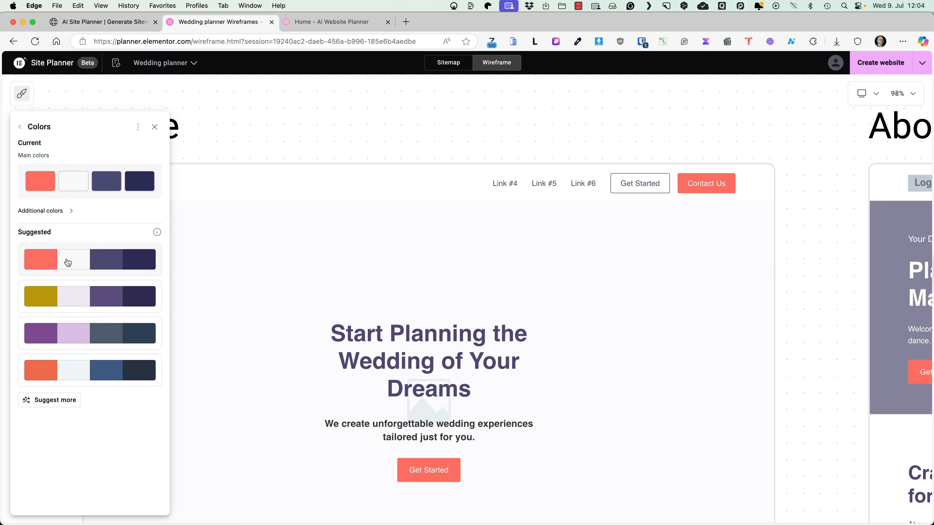
pyautogui.click(63, 301)
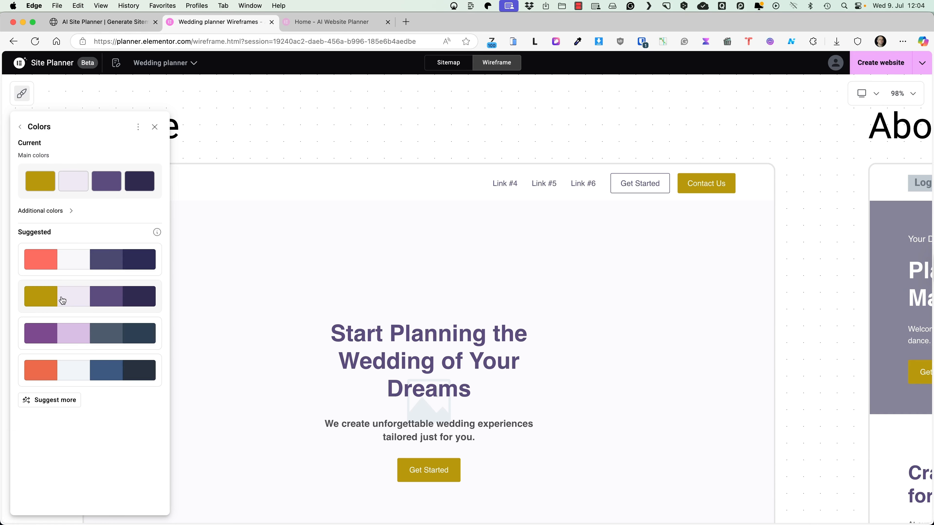
pyautogui.click(64, 331)
pyautogui.click(63, 373)
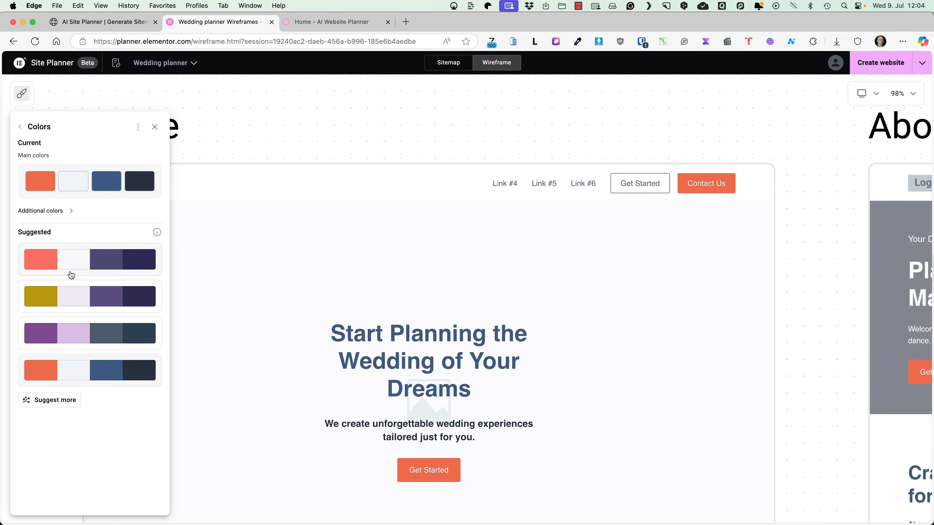
pyautogui.click(69, 298)
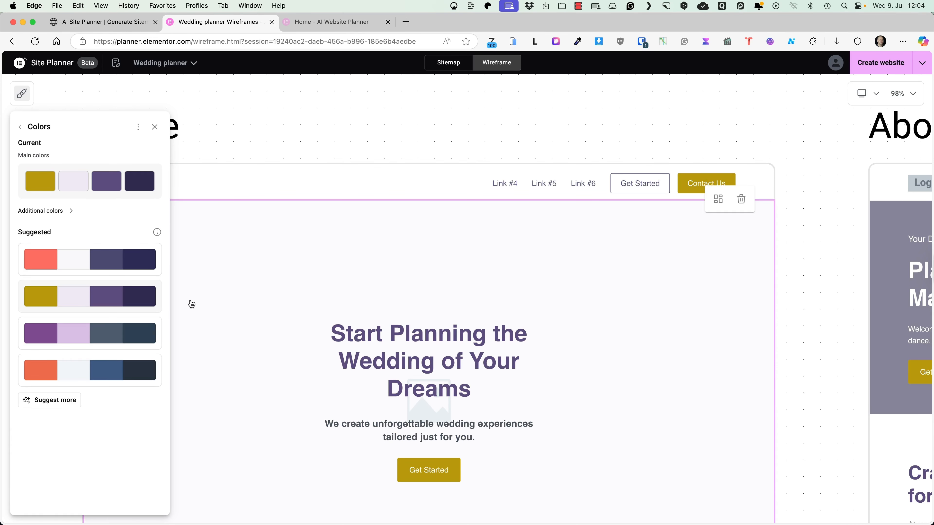
pyautogui.click(76, 331)
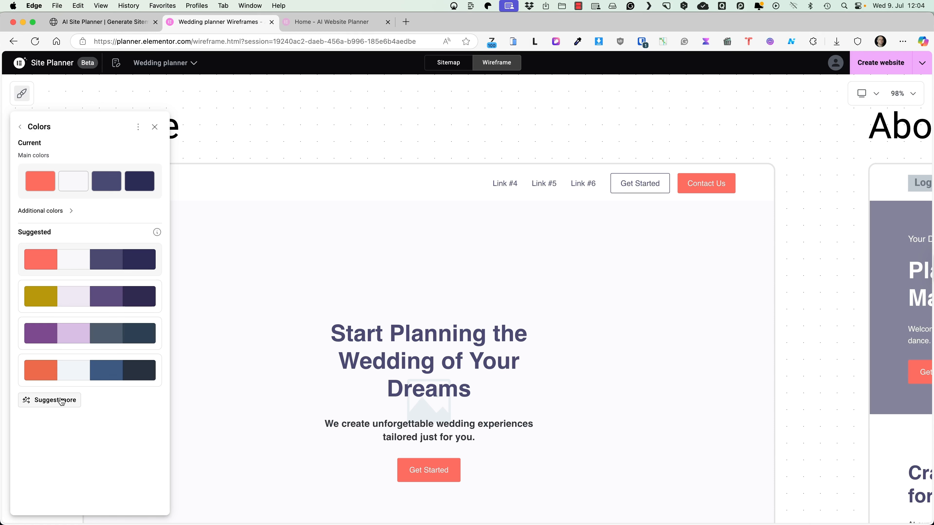
# Step: Generate more palettes and apply the first new coral one, checking accent #E07A5F and primary #3D405B
pyautogui.click(58, 402)
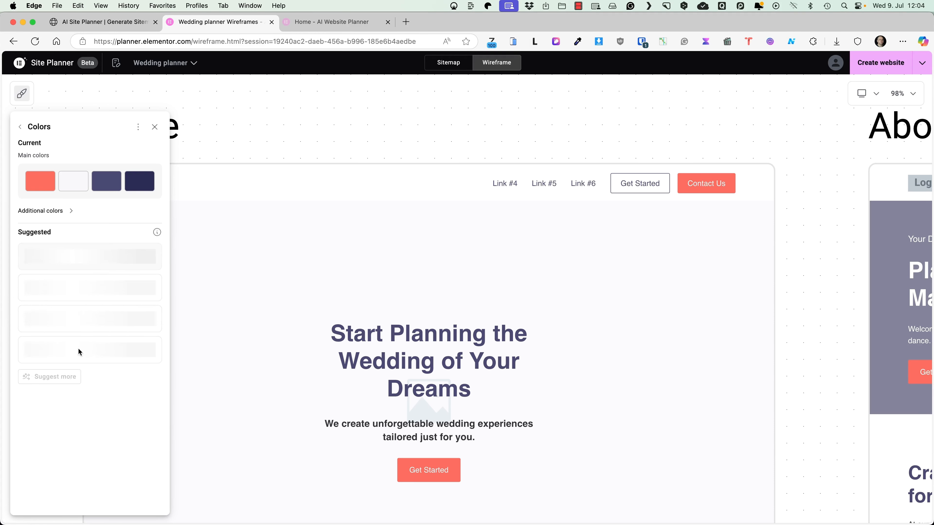
pyautogui.click(105, 262)
pyautogui.click(86, 297)
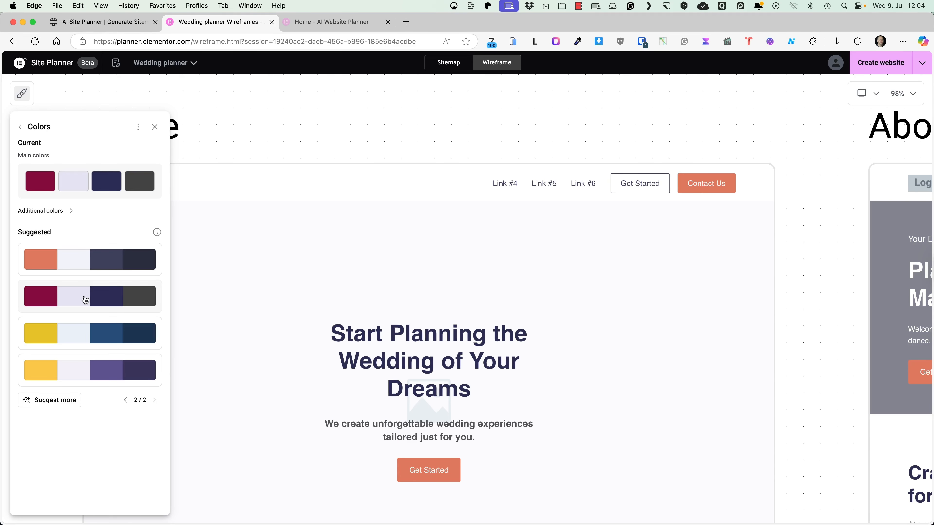
pyautogui.click(48, 259)
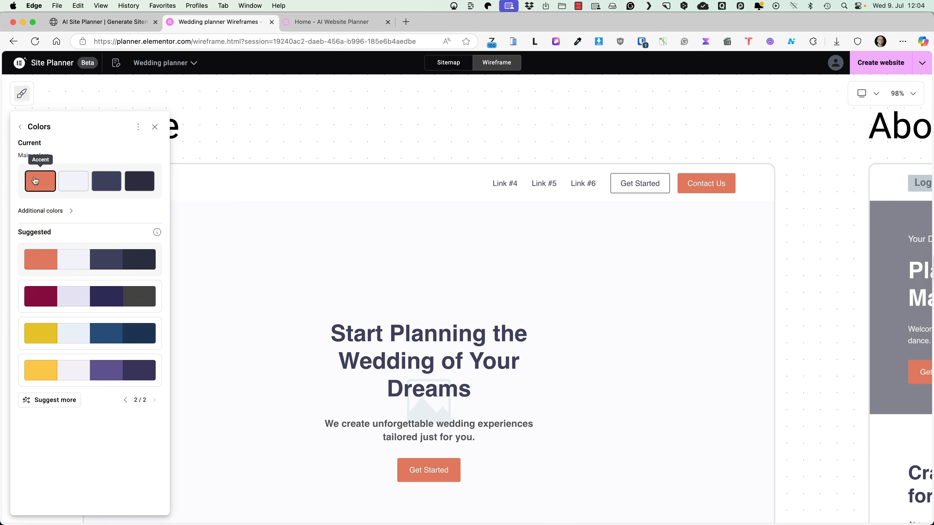
pyautogui.click(36, 181)
pyautogui.click(81, 180)
pyautogui.click(81, 180)
pyautogui.click(108, 180)
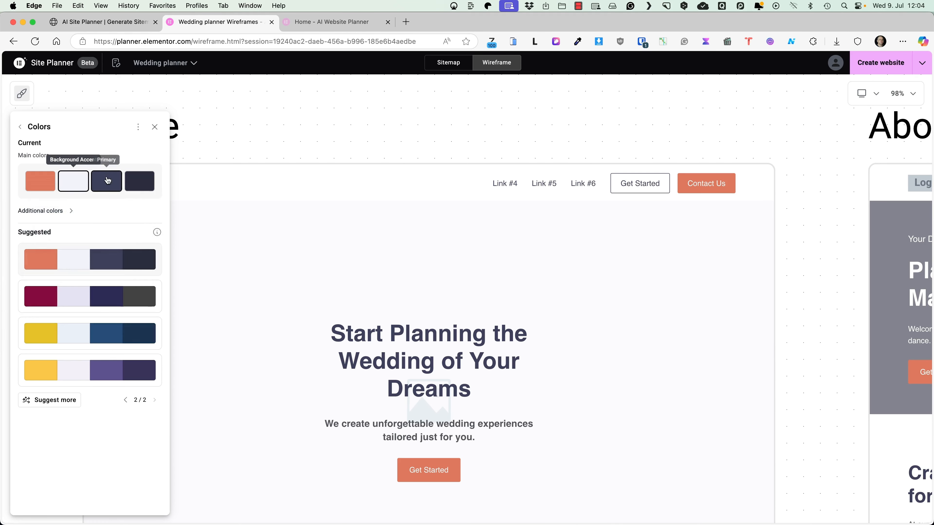
pyautogui.click(108, 180)
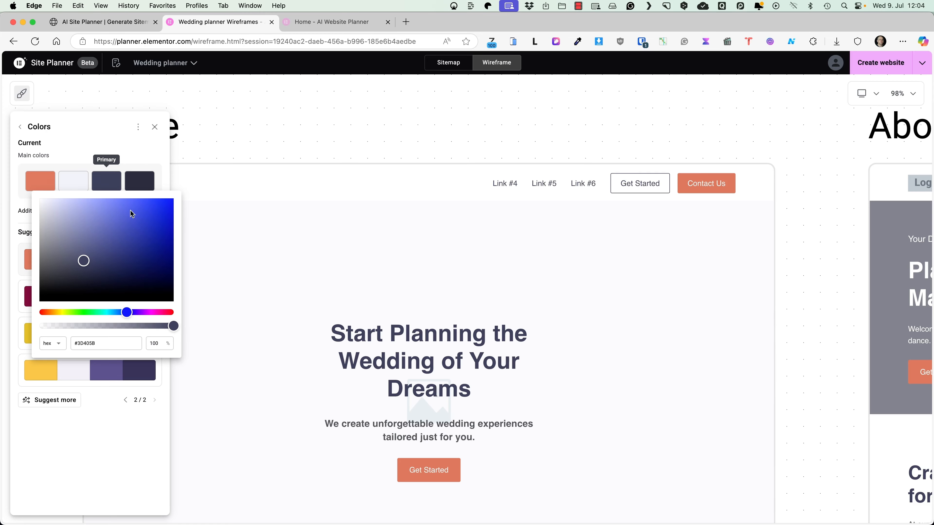
pyautogui.moveTo(103, 184); pyautogui.dragTo(481, 136)
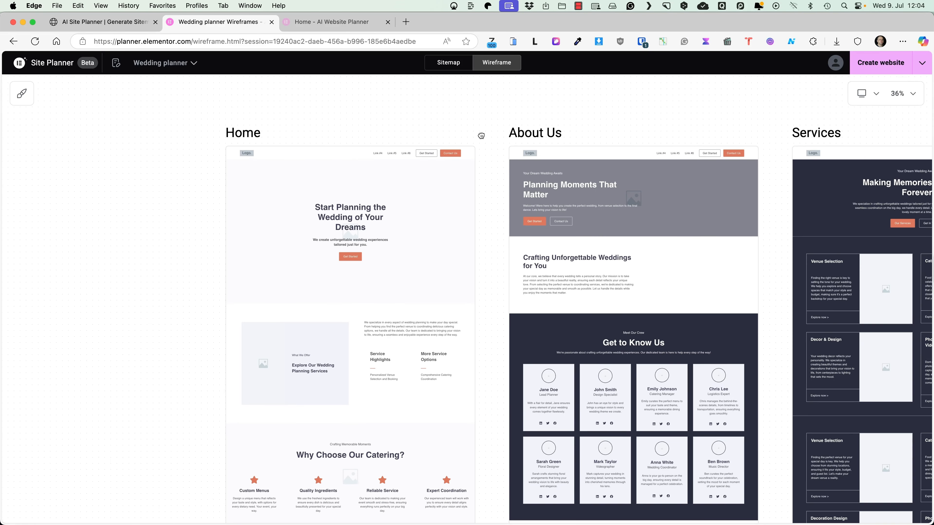
# Step: Preview the wireframes at tablet width, then at mobile width
pyautogui.click(876, 95)
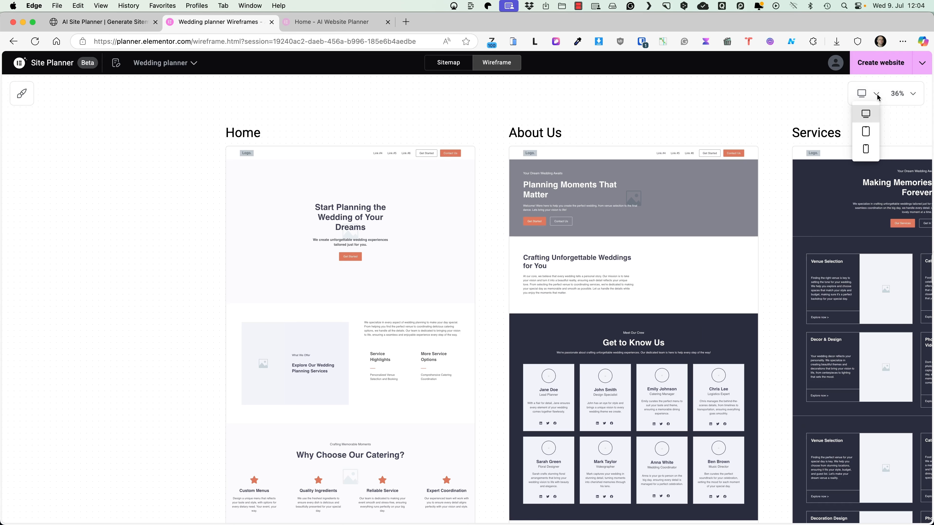
pyautogui.click(865, 132)
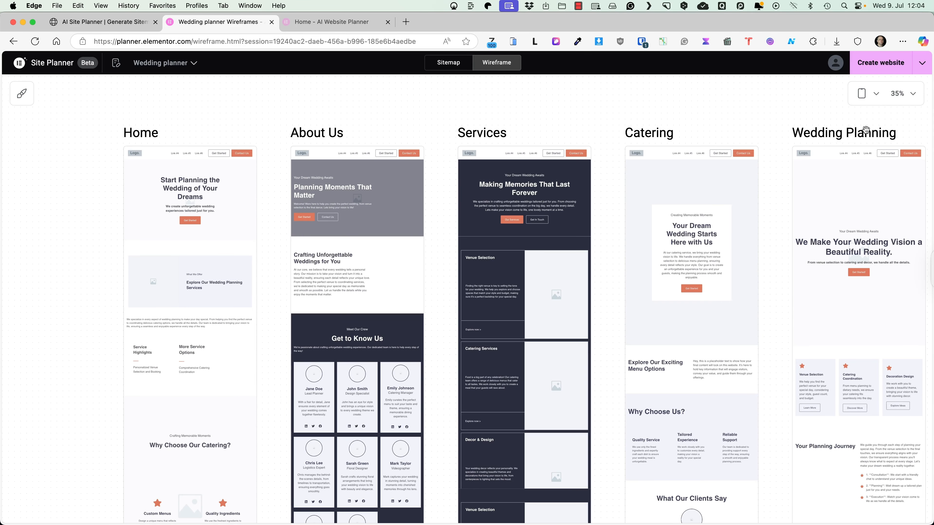
pyautogui.click(862, 95)
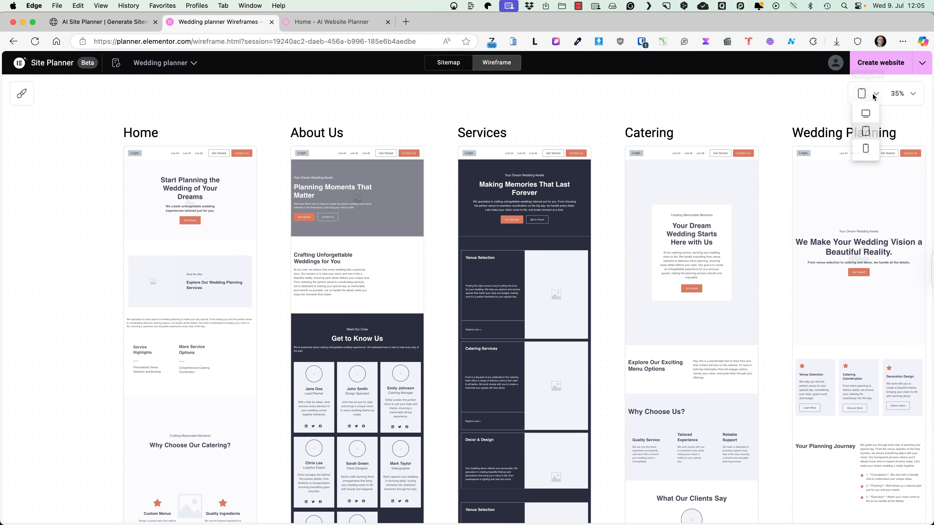
pyautogui.click(867, 155)
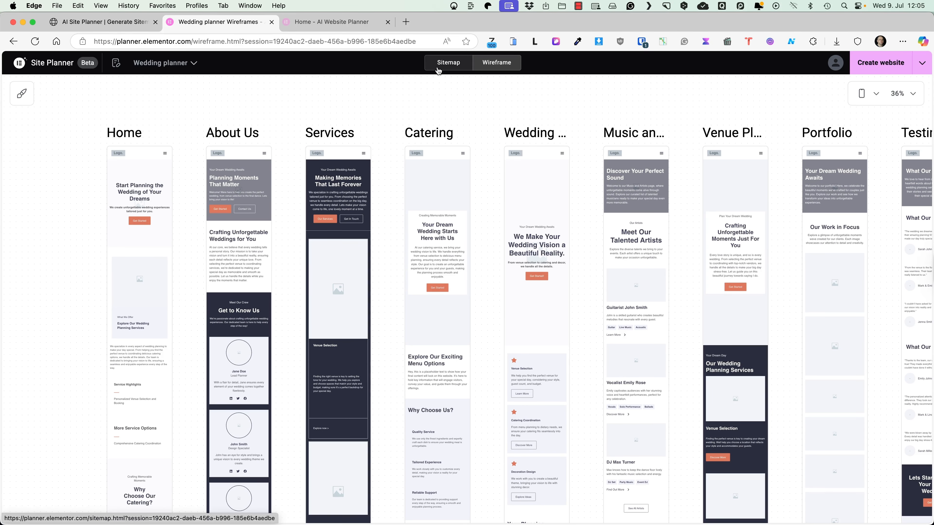
# Step: Switch to the sitemap and back to the wireframes, panning to About Us and Services
pyautogui.click(446, 65)
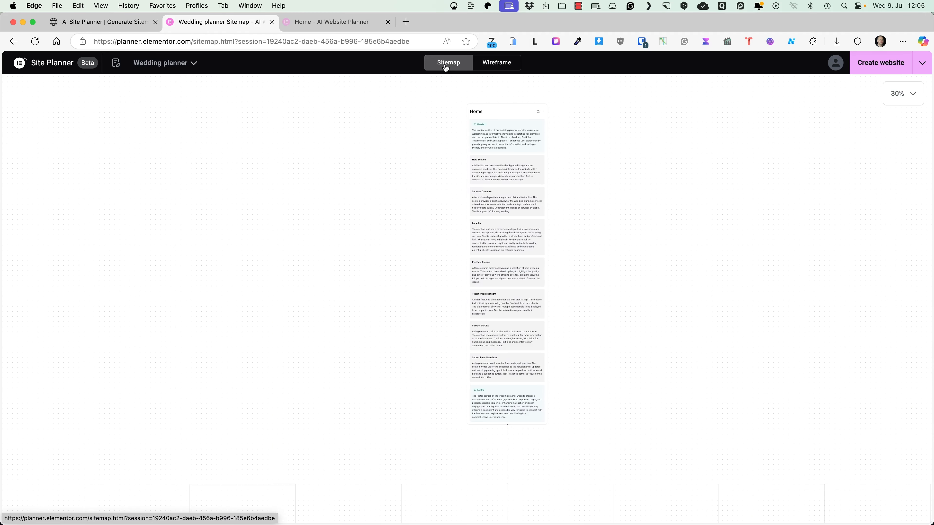
pyautogui.click(512, 66)
pyautogui.moveTo(550, 169); pyautogui.dragTo(414, 101)
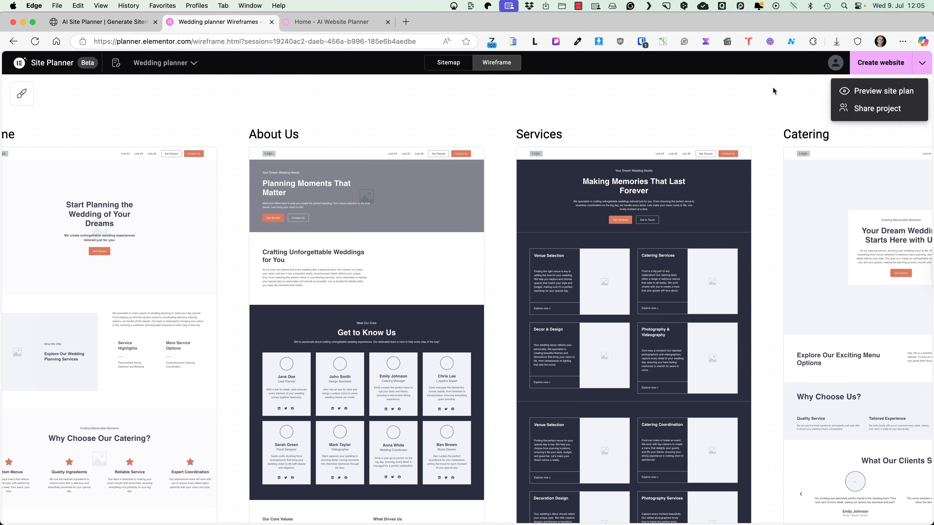
pyautogui.click(771, 87)
pyautogui.click(918, 67)
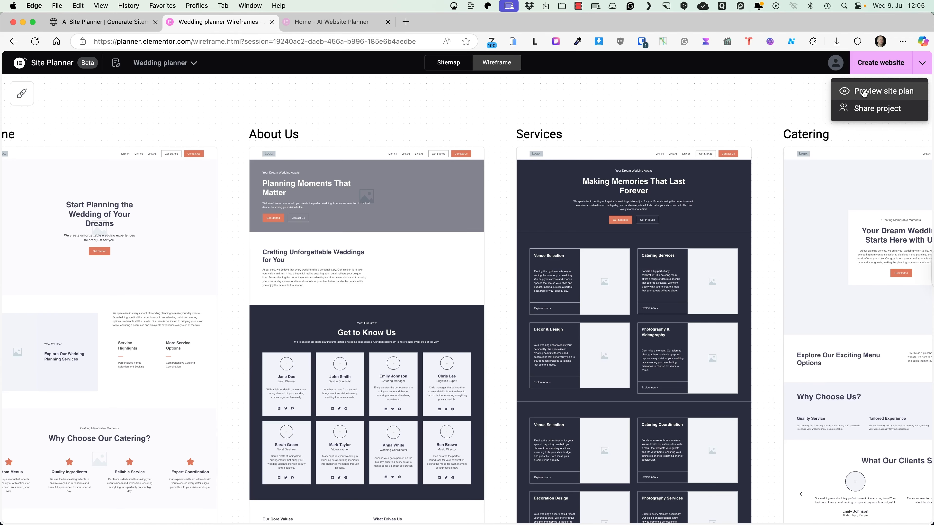
pyautogui.click(863, 93)
pyautogui.scroll(-20, 635, 207)
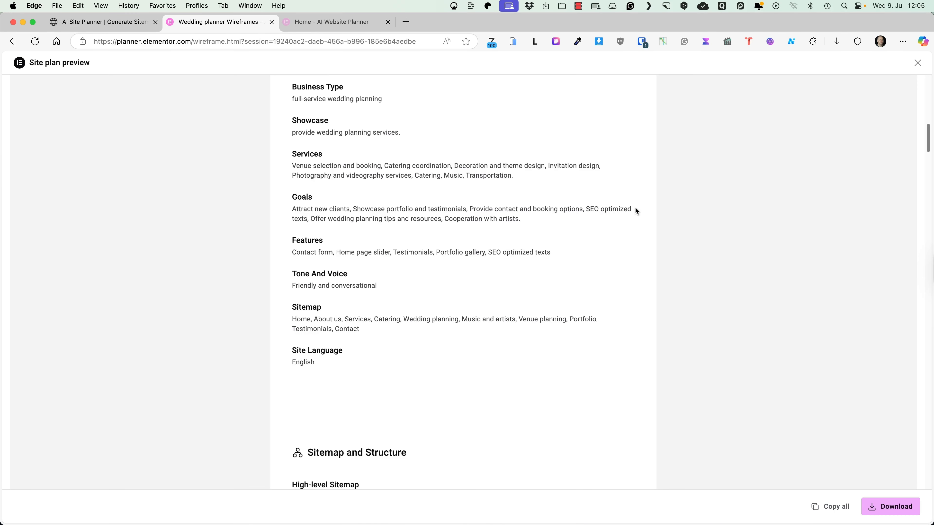
pyautogui.scroll(-20, 635, 208)
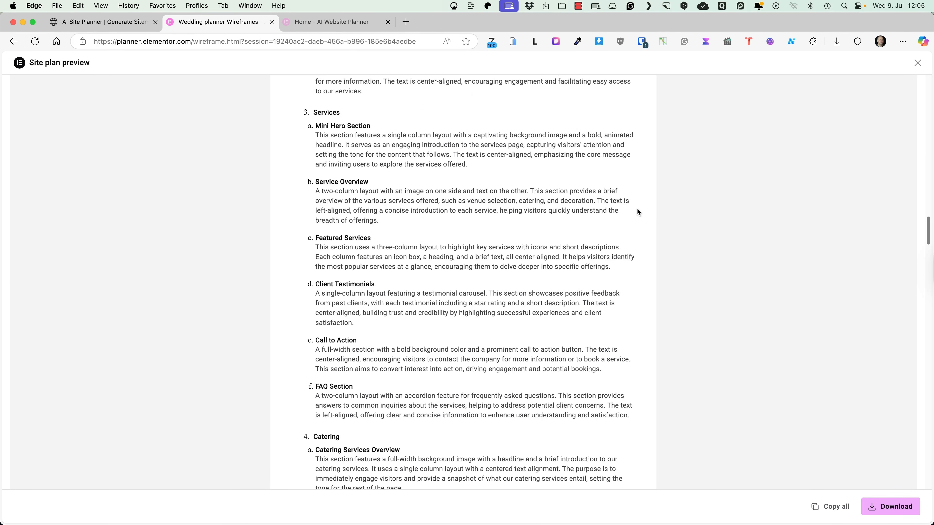
pyautogui.click(895, 510)
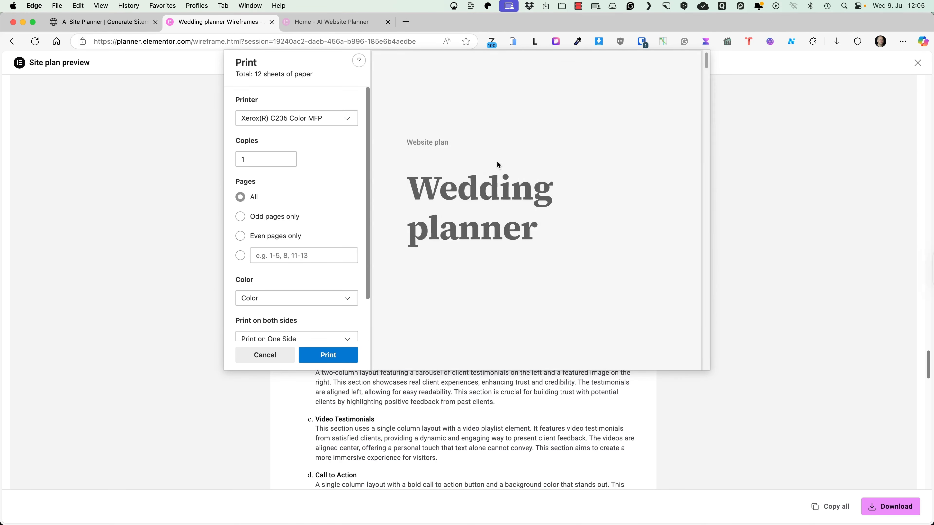
pyautogui.scroll(-10, 469, 164)
pyautogui.click(268, 356)
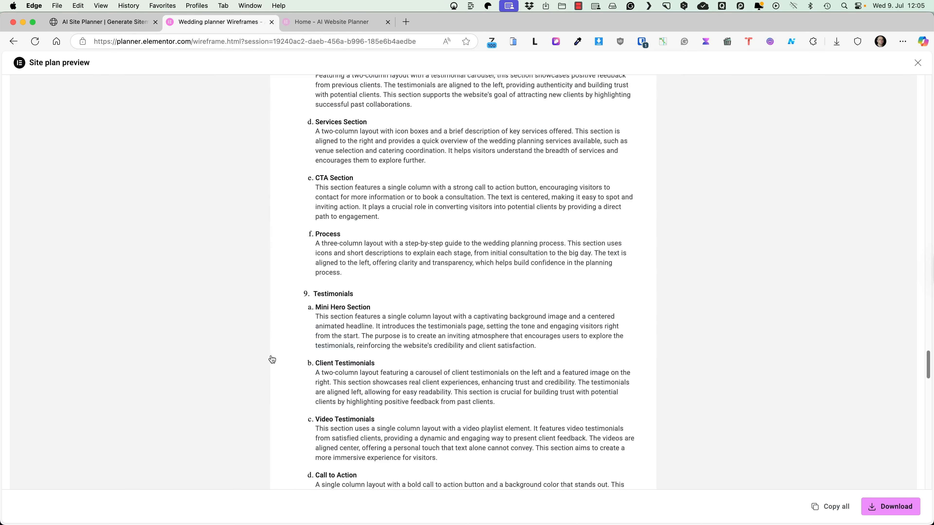
pyautogui.click(917, 63)
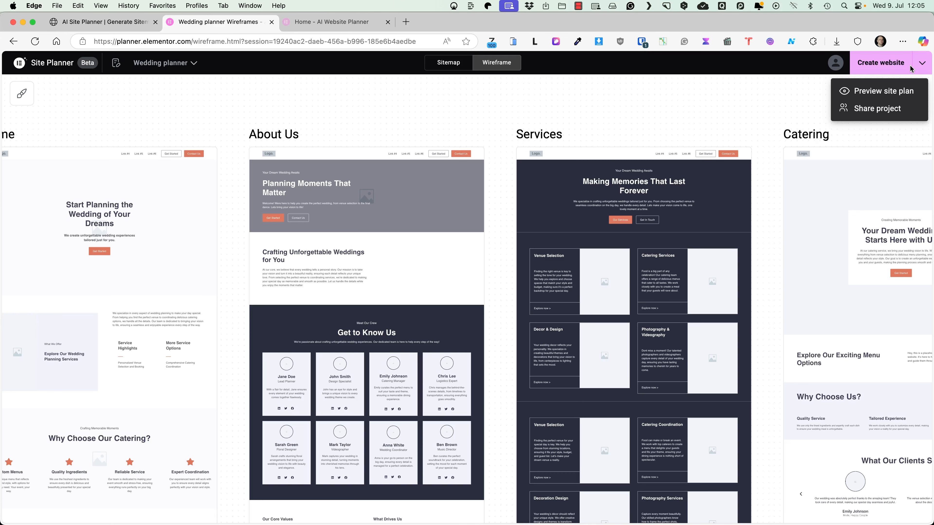
# Step: Set the project's viewers to 'Anyone with the link' and copy the share link
pyautogui.click(866, 112)
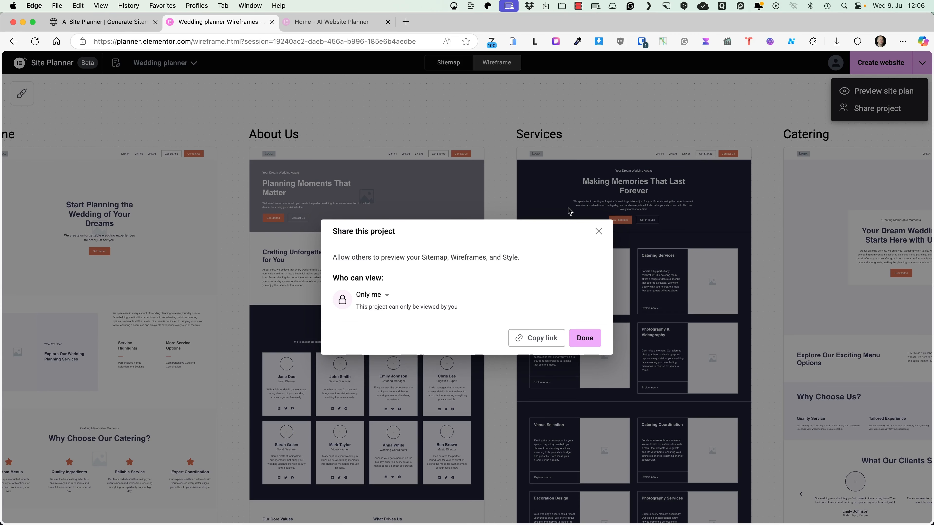
pyautogui.click(387, 312)
pyautogui.click(358, 333)
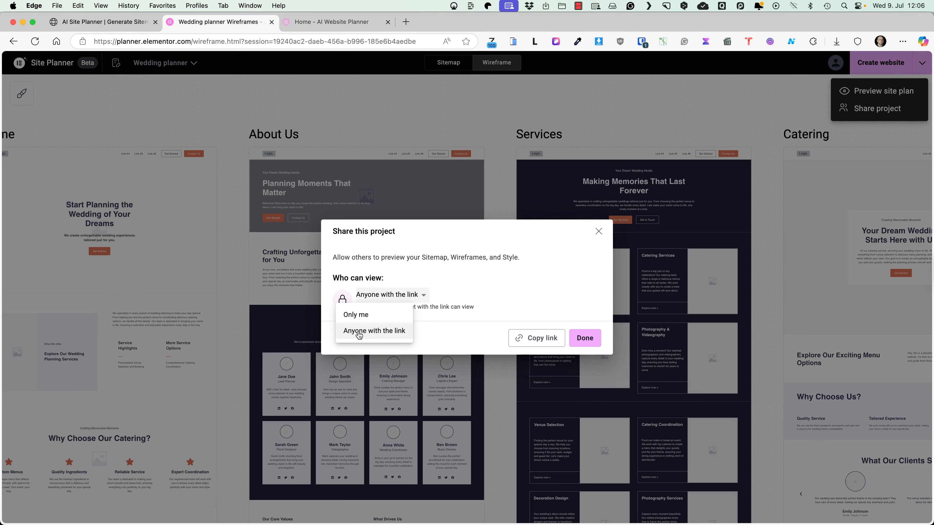
pyautogui.click(538, 338)
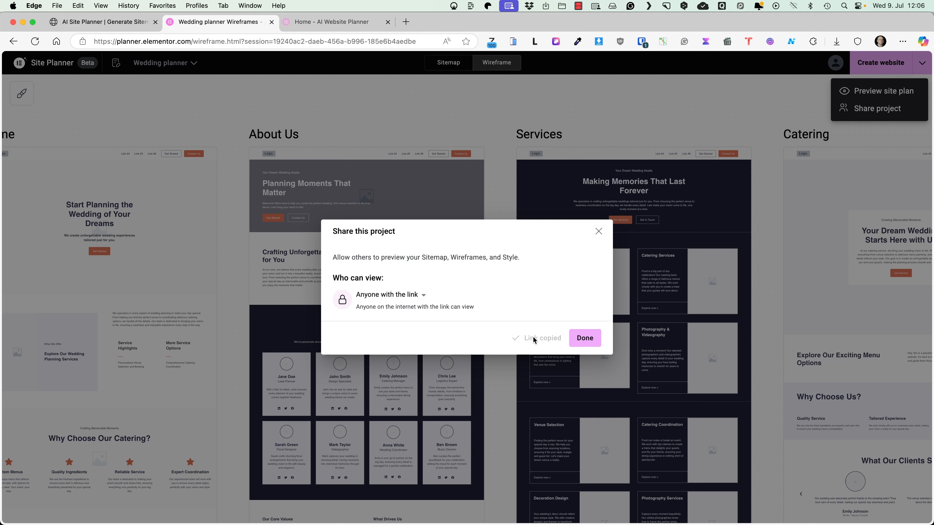
# Step: Test the copied share link in an InPrivate window, then close the sharing dialog
pyautogui.click(59, 6)
pyautogui.click(62, 31)
pyautogui.press('Return')
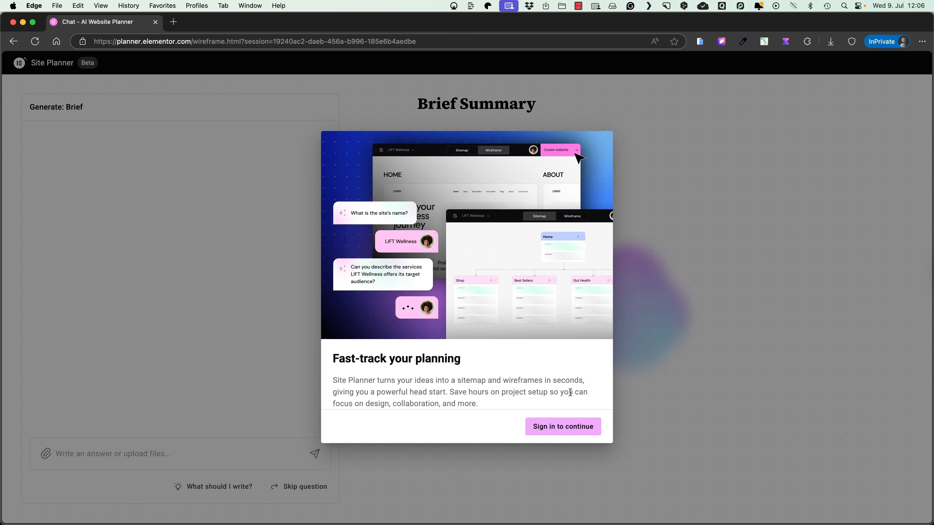
pyautogui.click(554, 431)
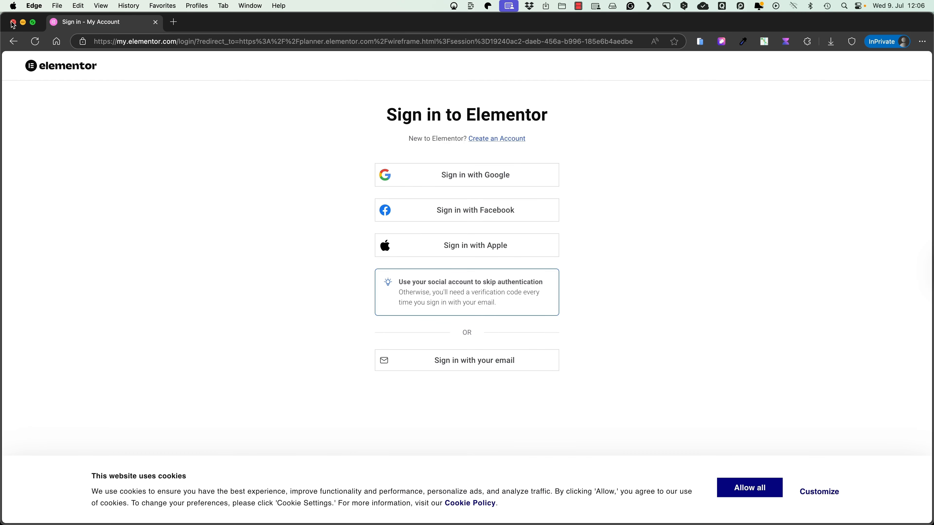
pyautogui.click(12, 23)
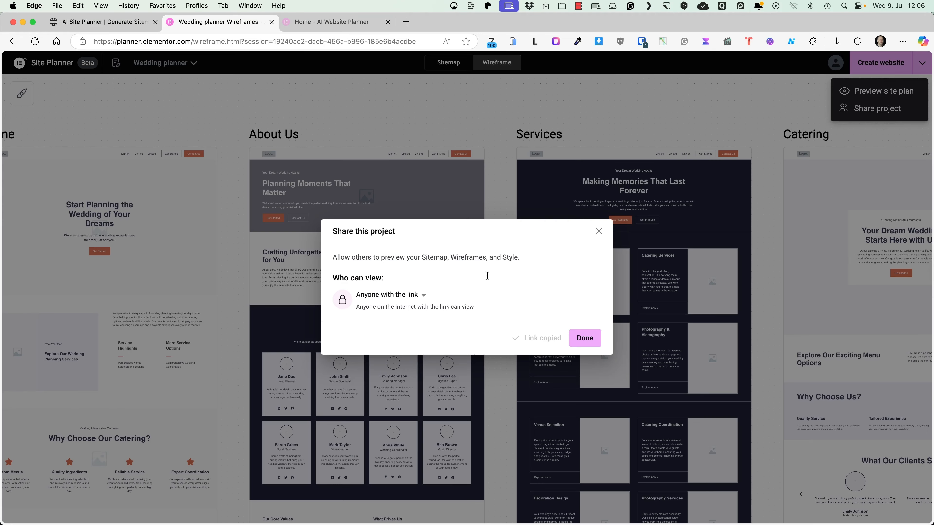
pyautogui.click(598, 232)
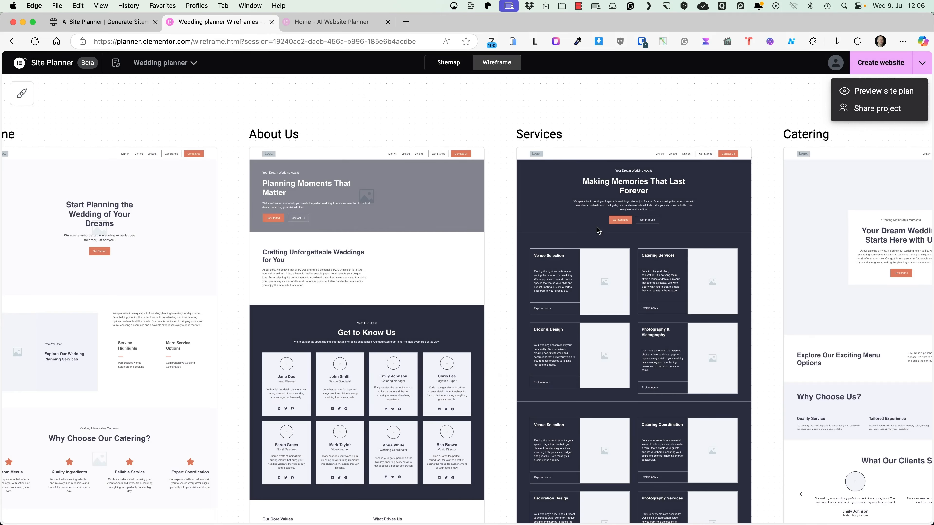
pyautogui.click(494, 111)
pyautogui.scroll(2, 588, 154)
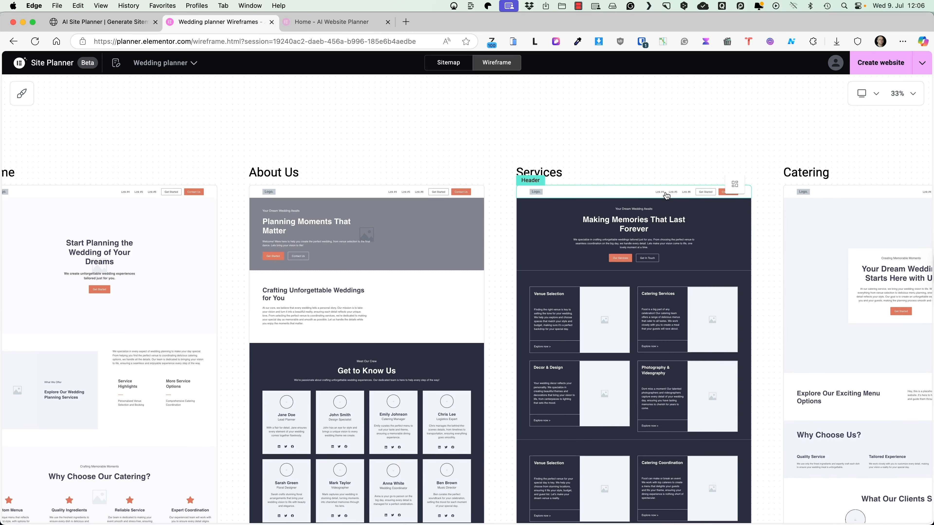
# Step: Create the website by importing the kit into an existing site, choosing Download & apply manually
pyautogui.scroll(4, 666, 195)
pyautogui.scroll(-4, 666, 193)
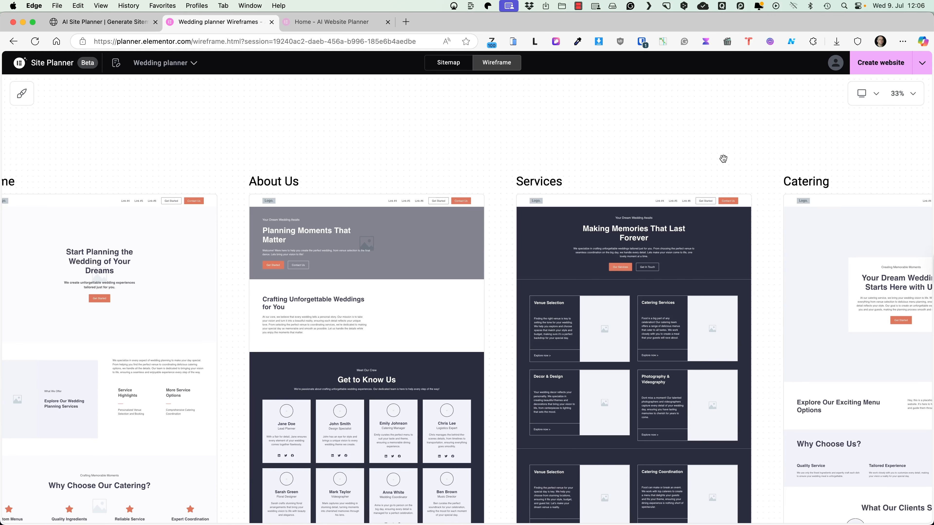
pyautogui.click(870, 63)
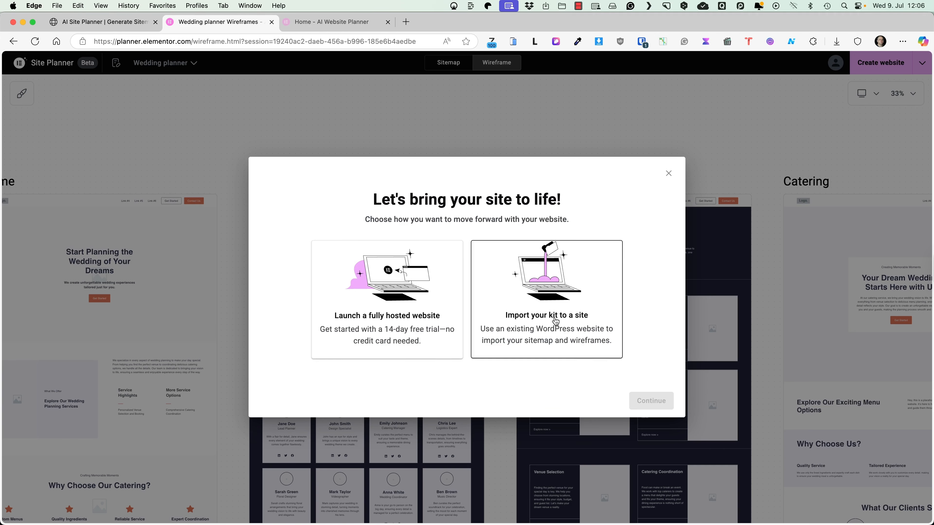
pyautogui.click(558, 303)
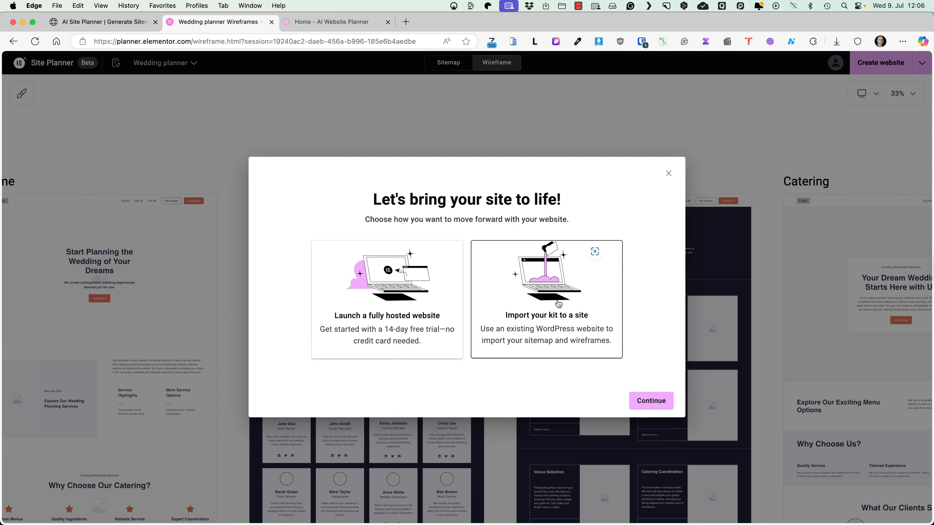
pyautogui.click(658, 401)
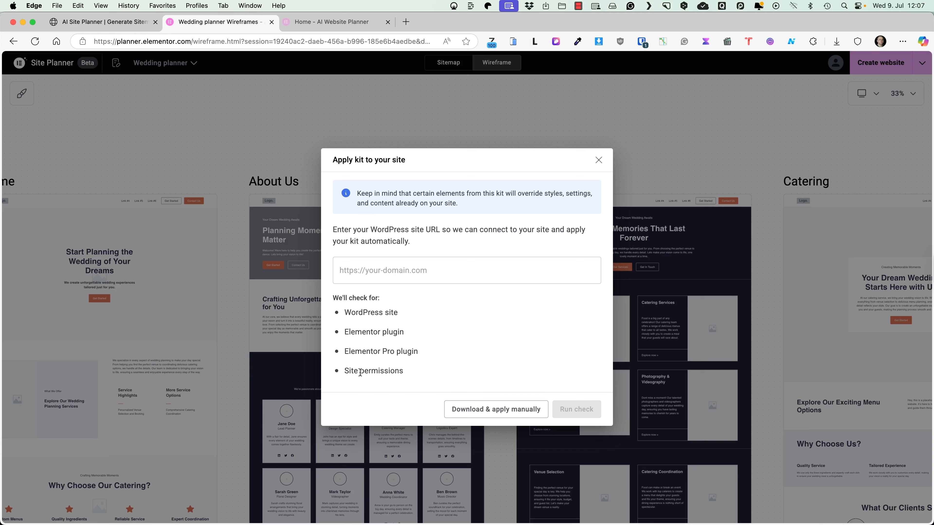
pyautogui.click(489, 411)
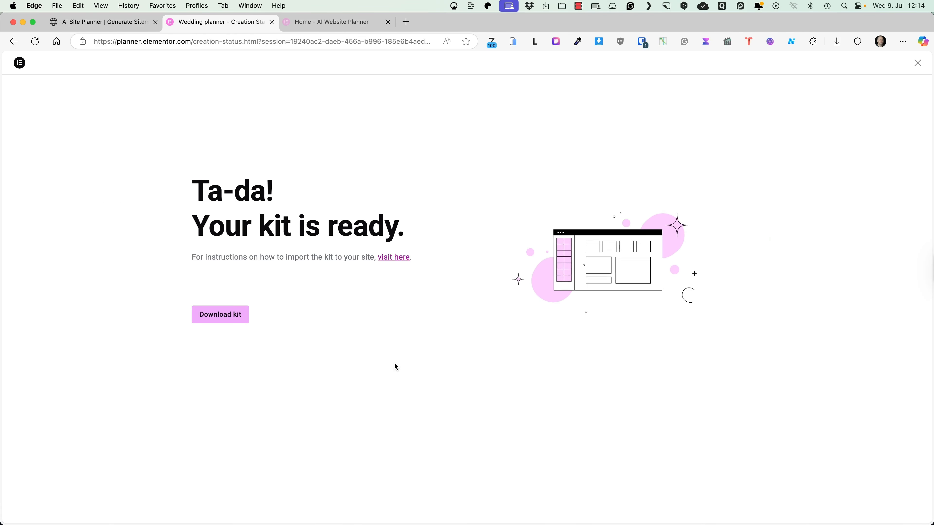
# Step: Download the finished site kit and save the zip file
pyautogui.click(228, 314)
pyautogui.click(905, 466)
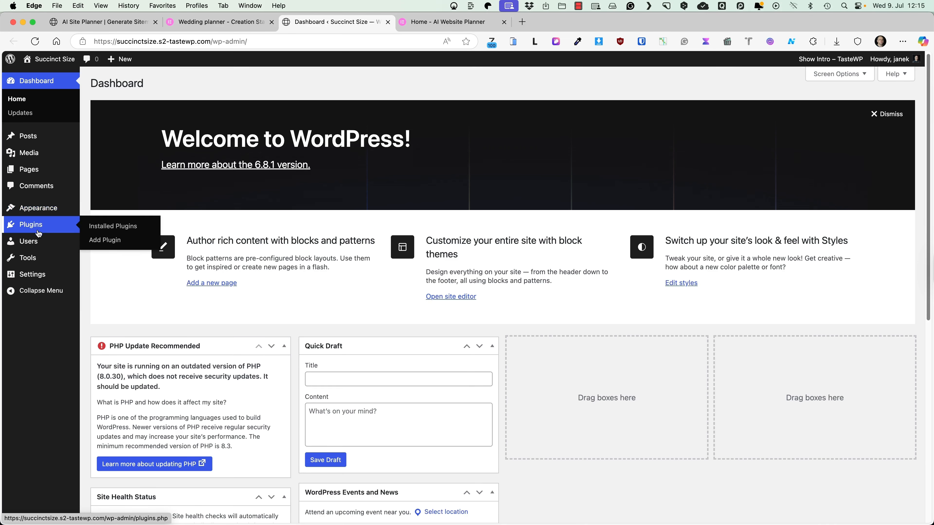
# Step: Search the plugin directory for 'elementor', then install and activate the Elementor plugin
pyautogui.moveTo(38, 226)
pyautogui.click(116, 242)
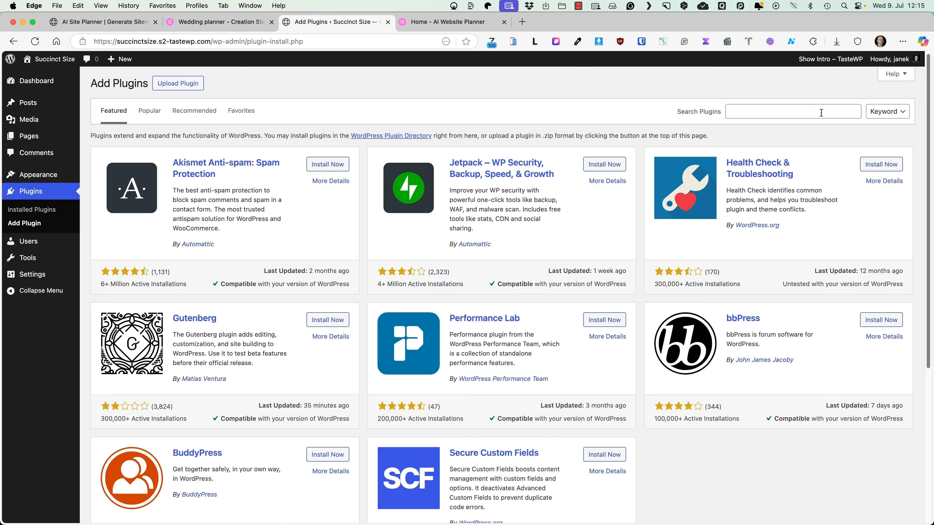
pyautogui.click(822, 112)
pyautogui.write('elementor')
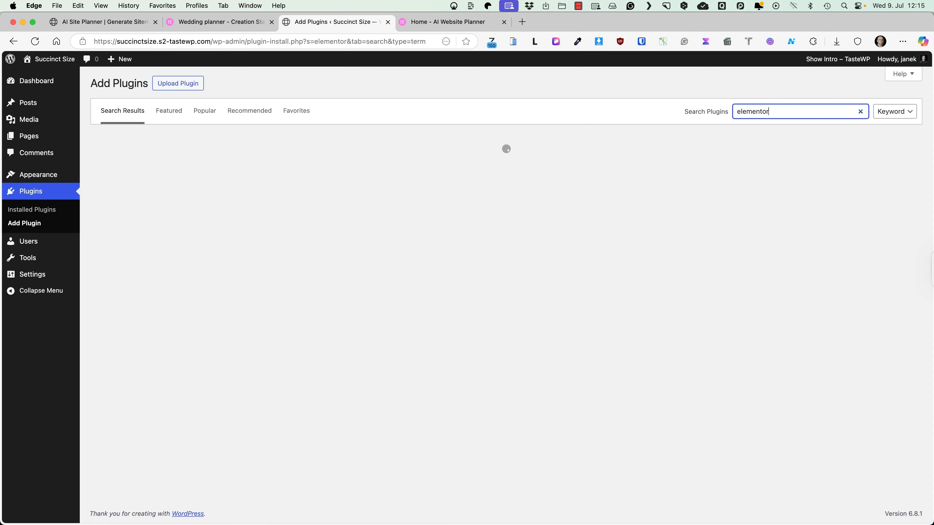
pyautogui.click(331, 166)
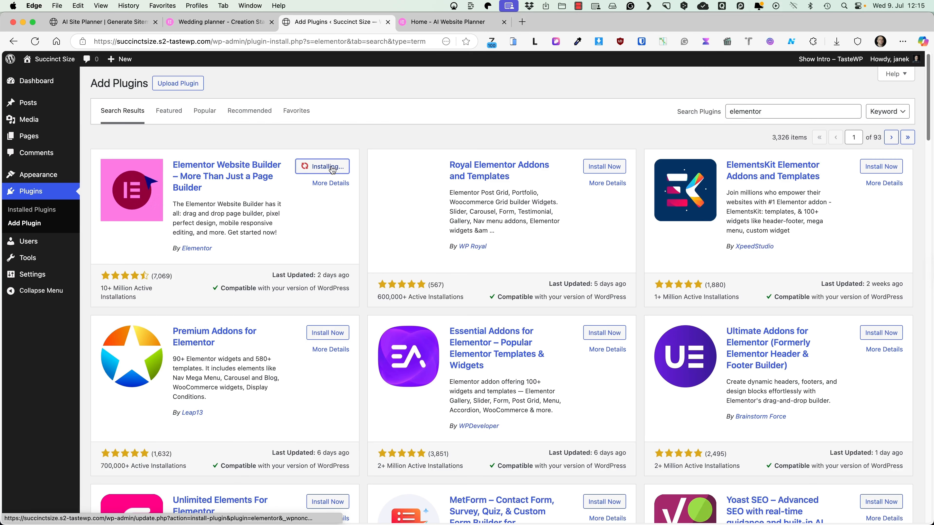
pyautogui.click(331, 167)
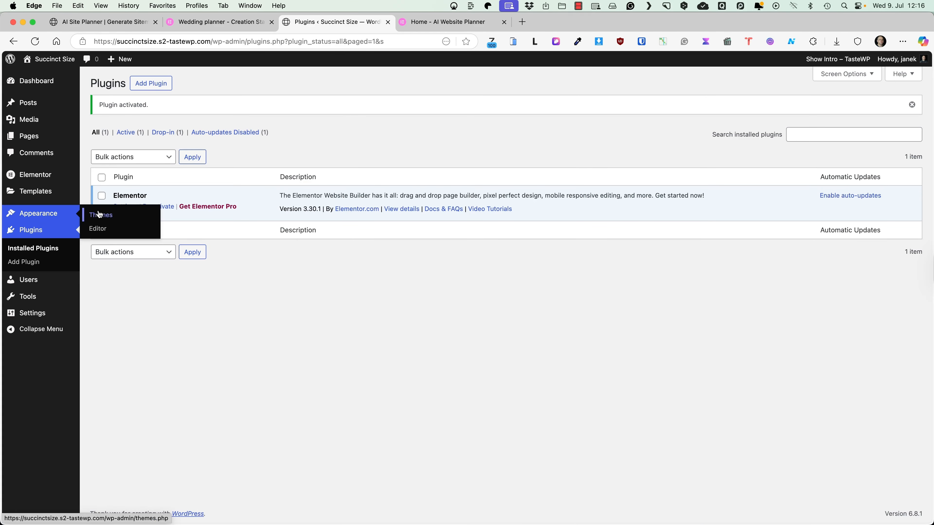
# Step: Install the Hello Elementor theme from Add New Themes and activate it
pyautogui.click(103, 218)
pyautogui.click(184, 84)
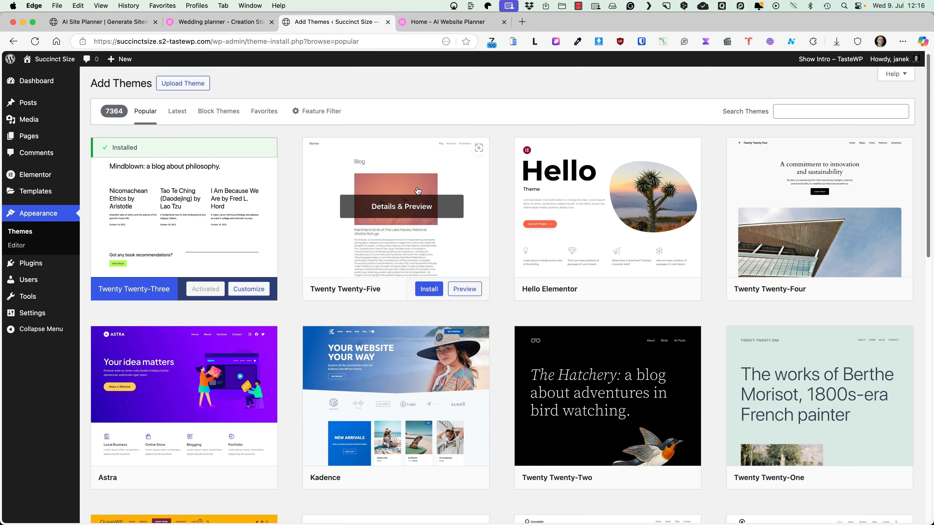
pyautogui.moveTo(565, 258)
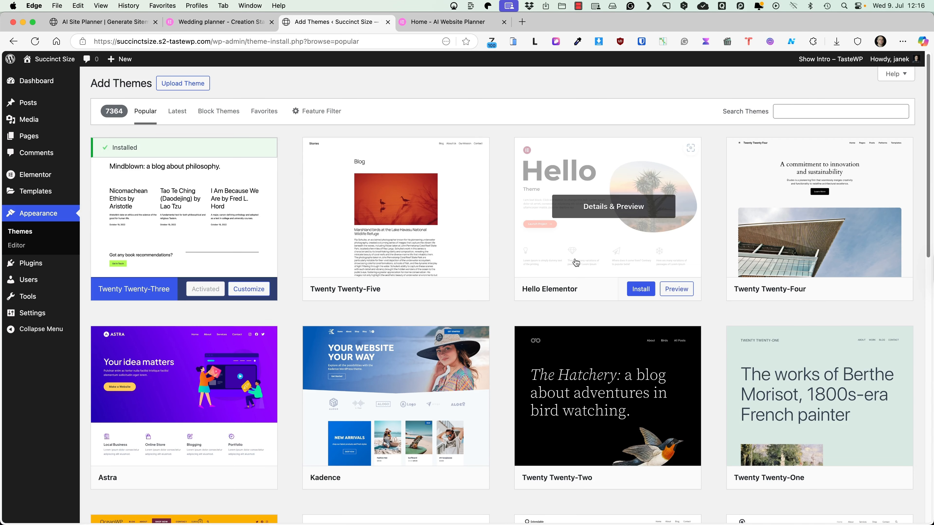
pyautogui.click(640, 289)
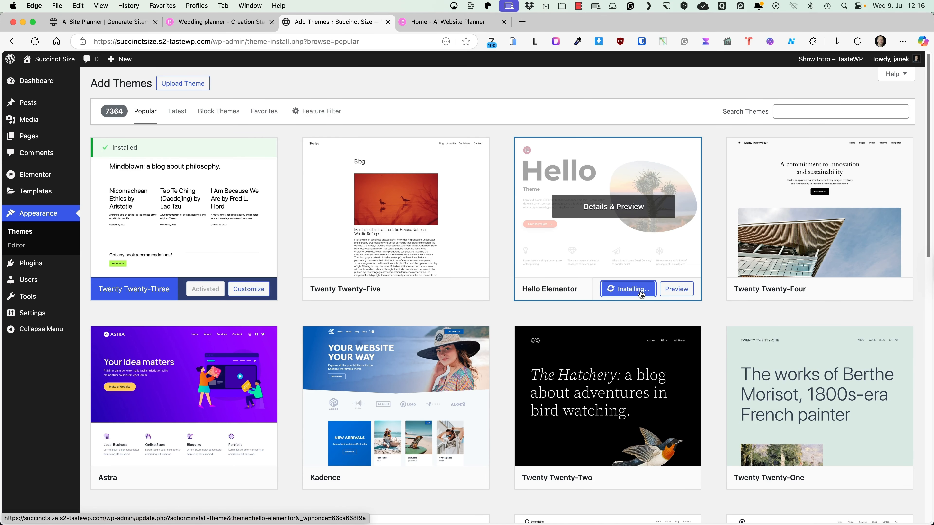
pyautogui.click(624, 290)
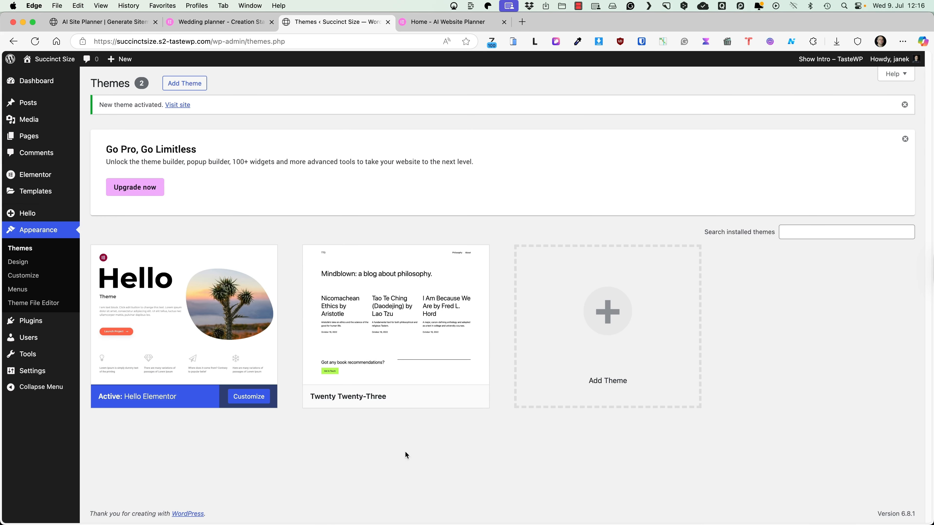
# Step: Open Elementor's Tools page on the Website Templates tab
pyautogui.moveTo(18, 175)
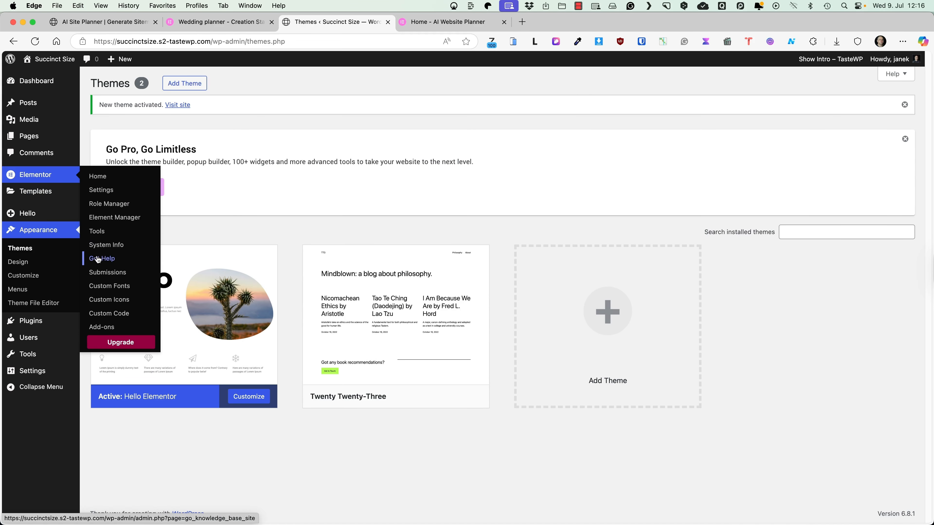
pyautogui.click(101, 231)
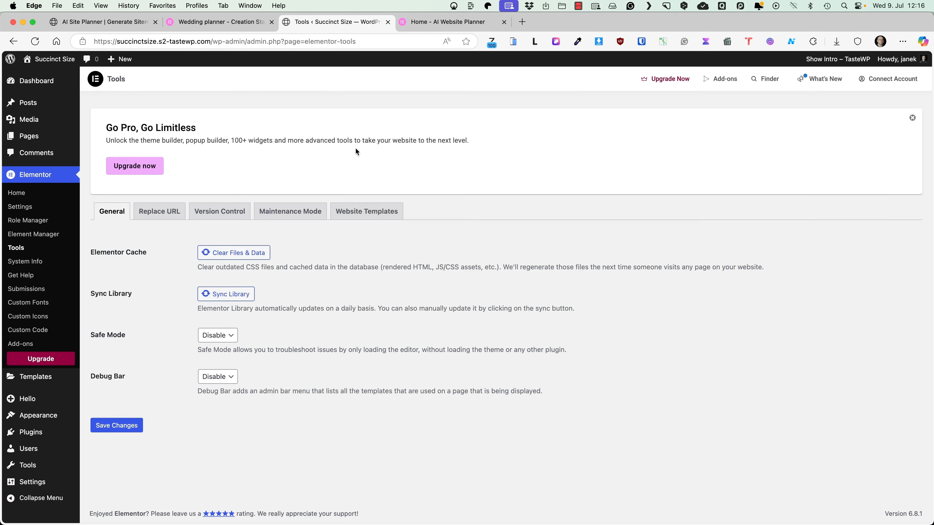
pyautogui.click(367, 212)
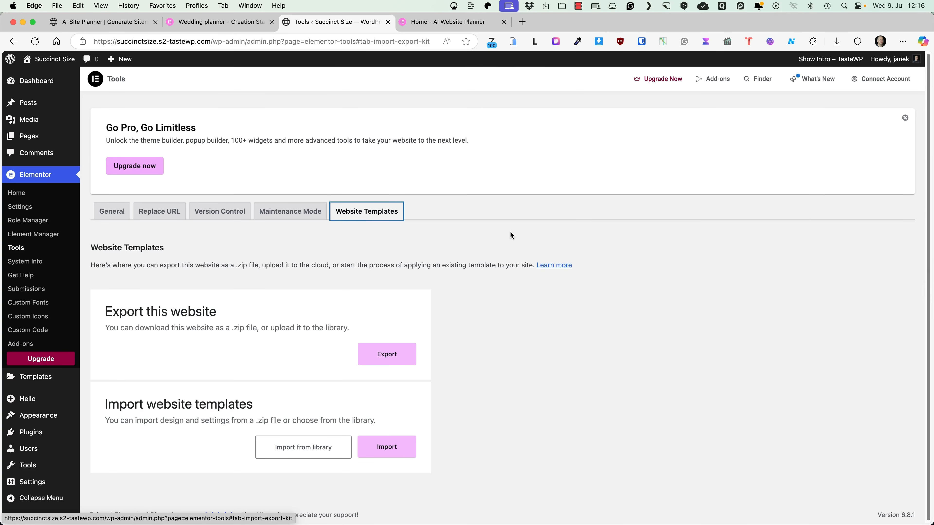
# Step: Begin importing the downloaded template zip from files, then exit the wizard since it requires Elementor Pro
pyautogui.click(389, 448)
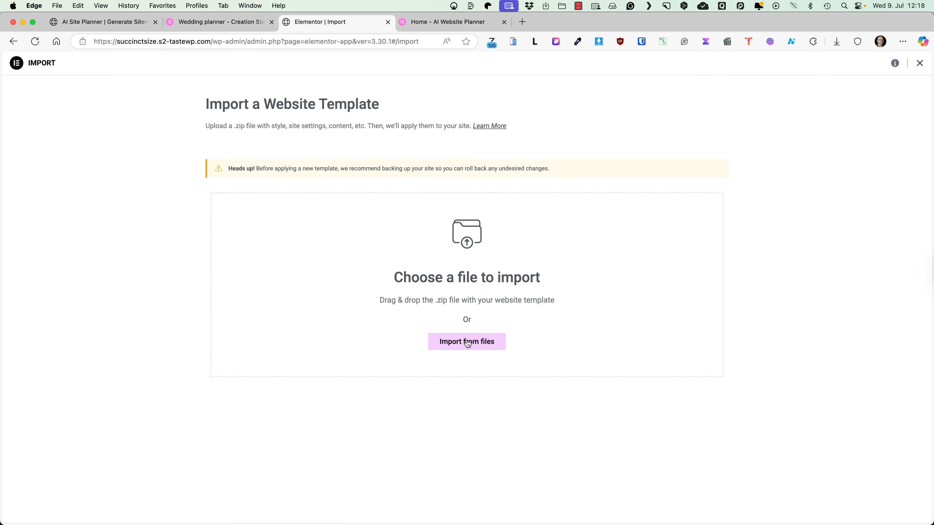
pyautogui.click(467, 343)
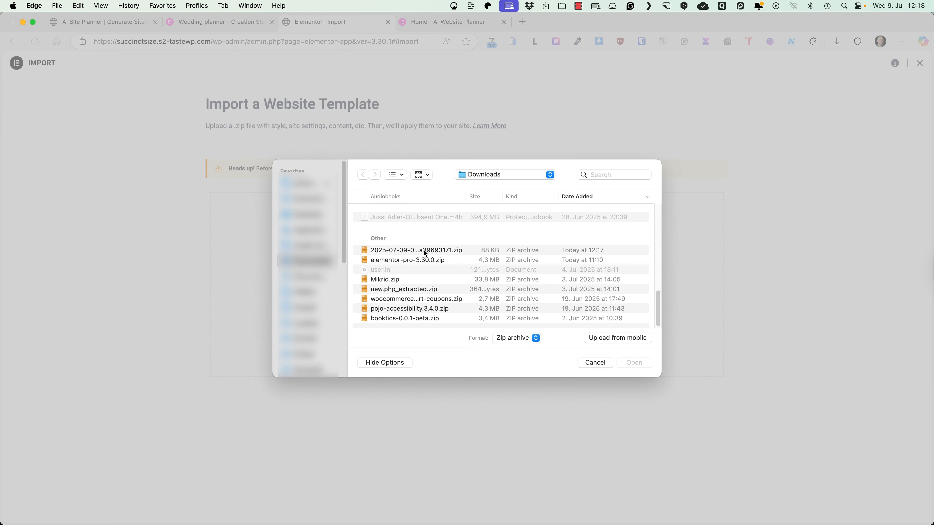
pyautogui.click(425, 251)
pyautogui.click(628, 359)
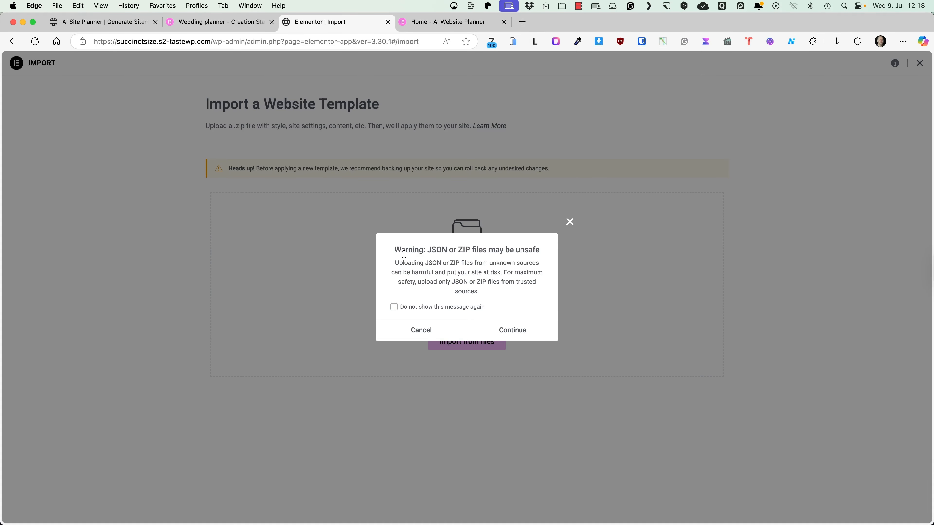
pyautogui.click(512, 330)
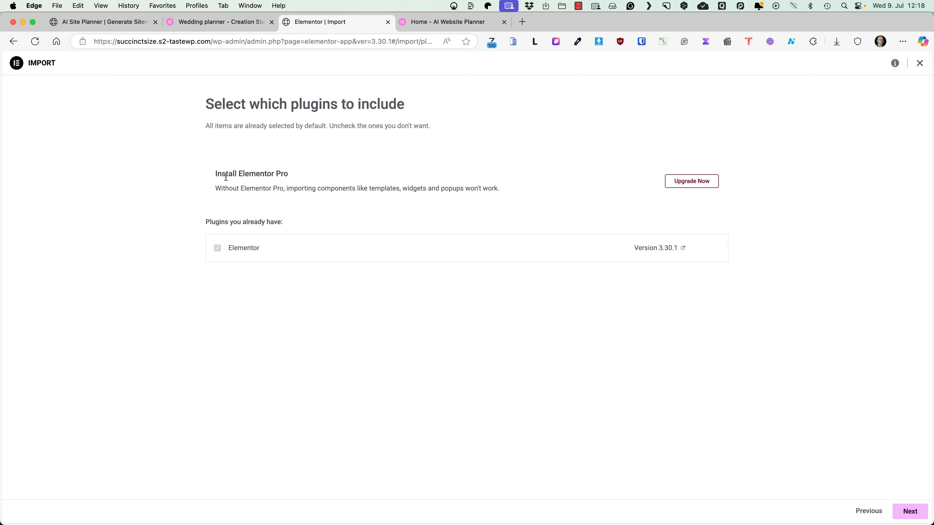
pyautogui.click(920, 63)
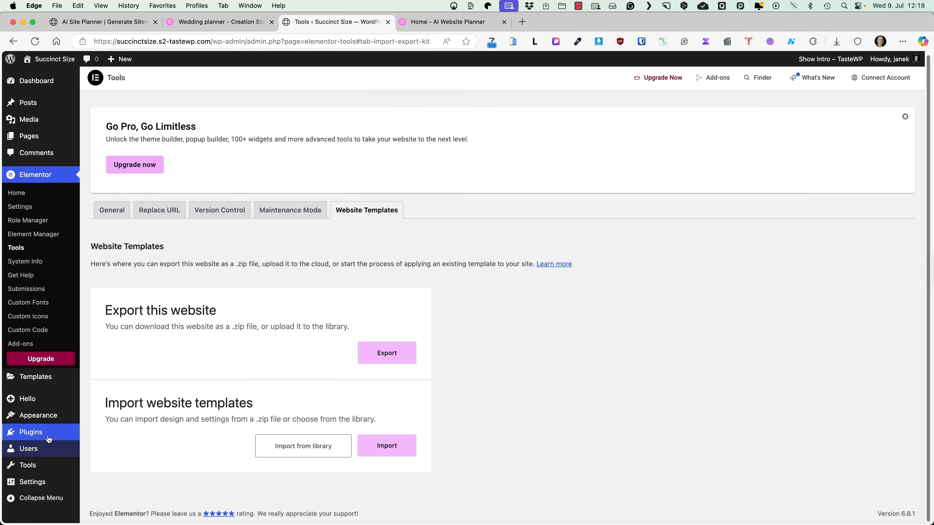
# Step: Upload elementor-pro-3.30.0.zip as a new plugin, install it and activate it
pyautogui.moveTo(49, 439)
pyautogui.click(105, 448)
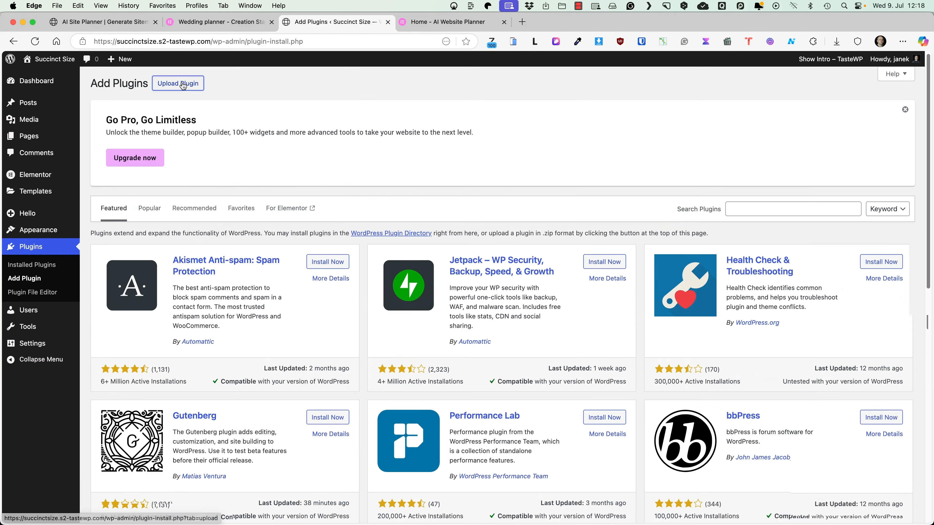
pyautogui.click(178, 83)
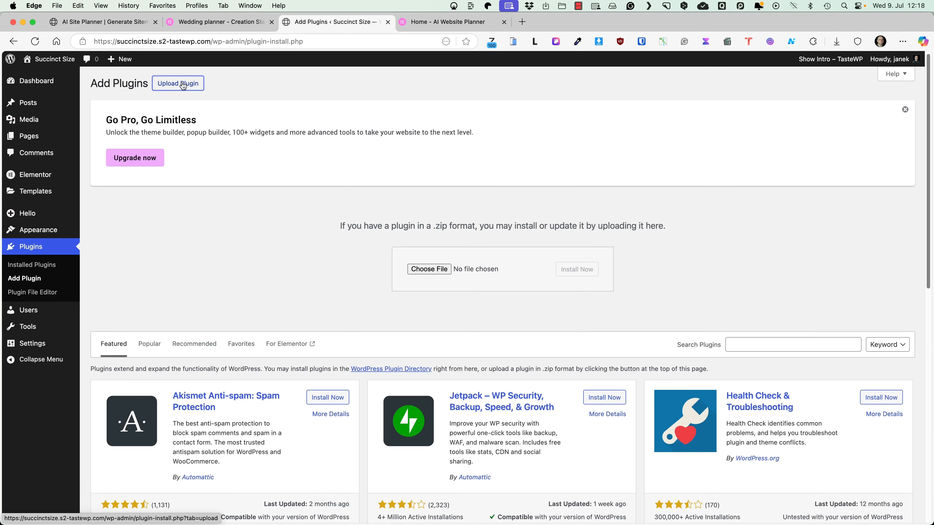
pyautogui.click(419, 270)
pyautogui.scroll(-10, 497, 221)
pyautogui.doubleClick(438, 260)
pyautogui.click(583, 271)
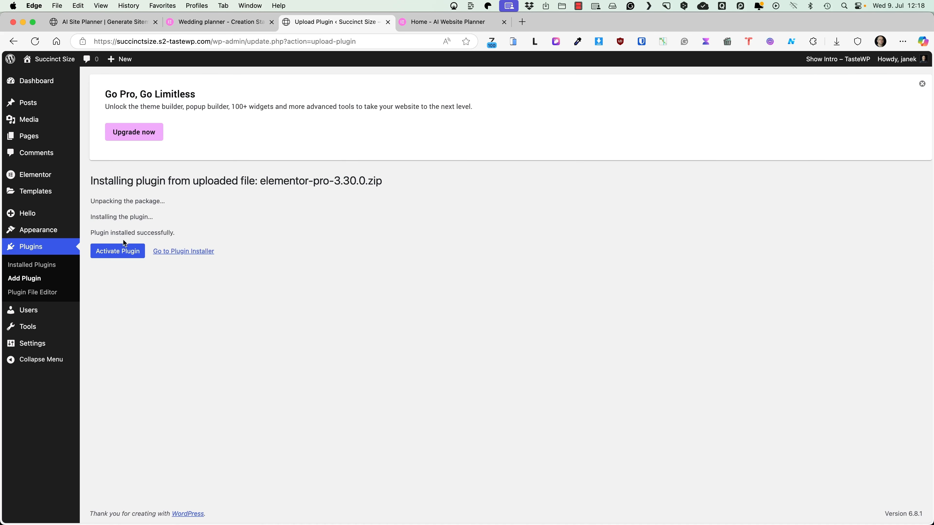
pyautogui.click(122, 249)
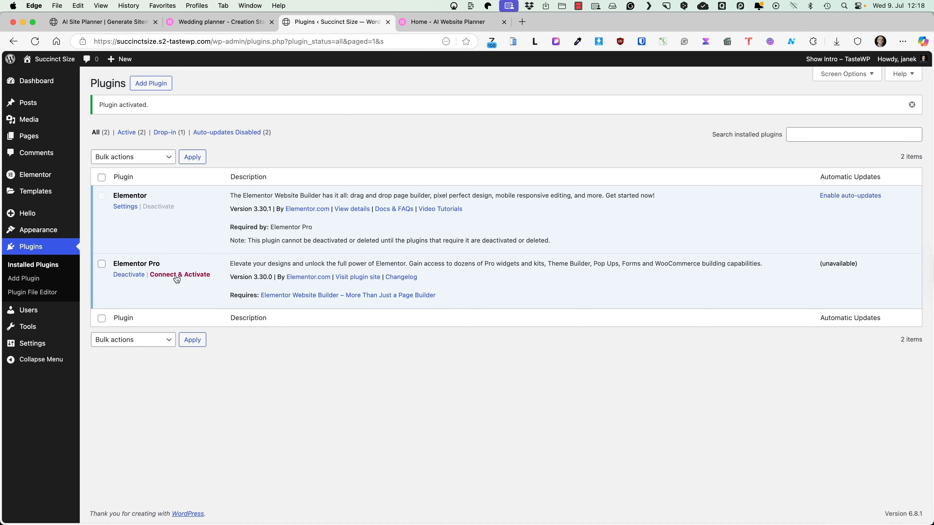
# Step: Connect the site to the Elementor account to activate the Elementor Pro licence
pyautogui.click(176, 276)
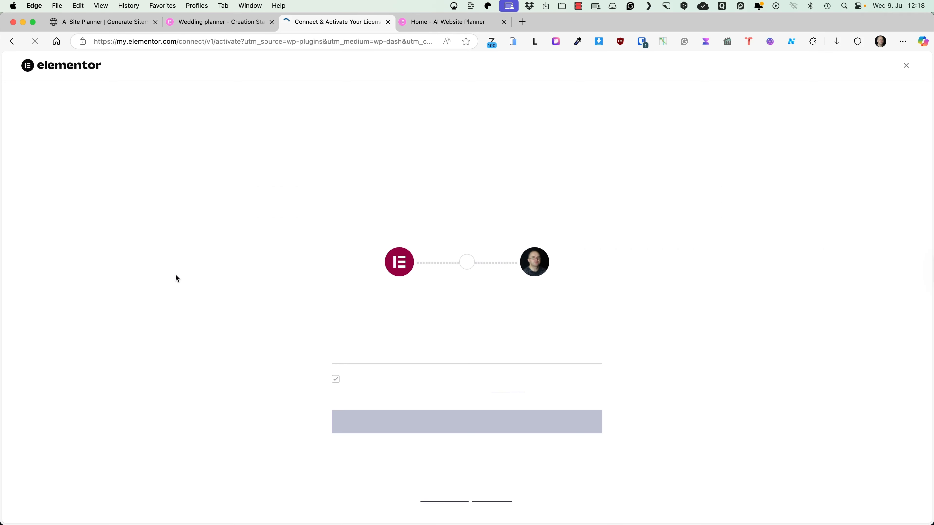
pyautogui.click(465, 422)
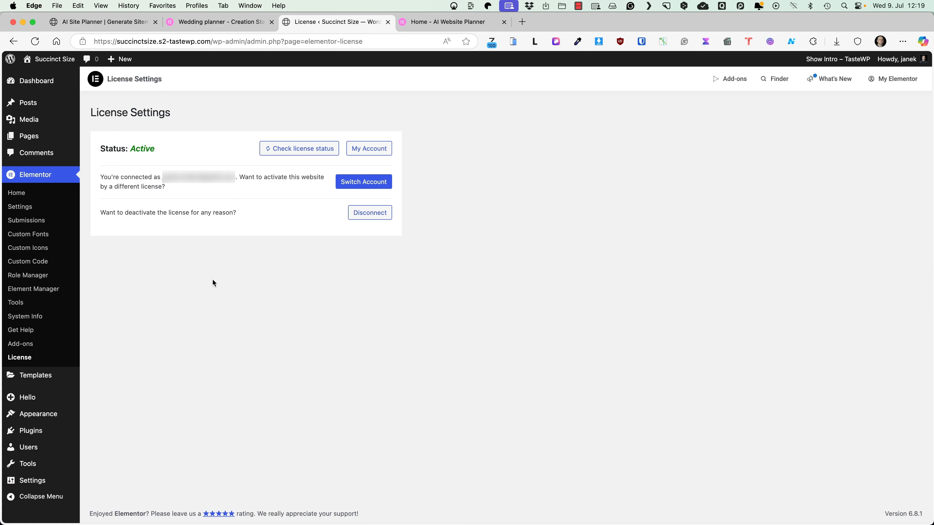
pyautogui.click(25, 302)
# Step: Load the downloaded website template zip into Elementor's importer, accepting the unsafe-file warning
pyautogui.click(366, 115)
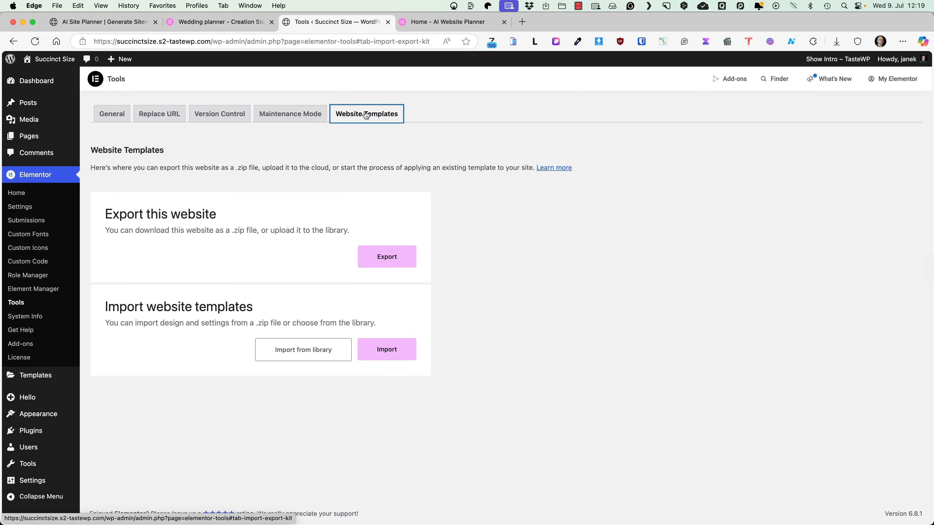
pyautogui.click(390, 348)
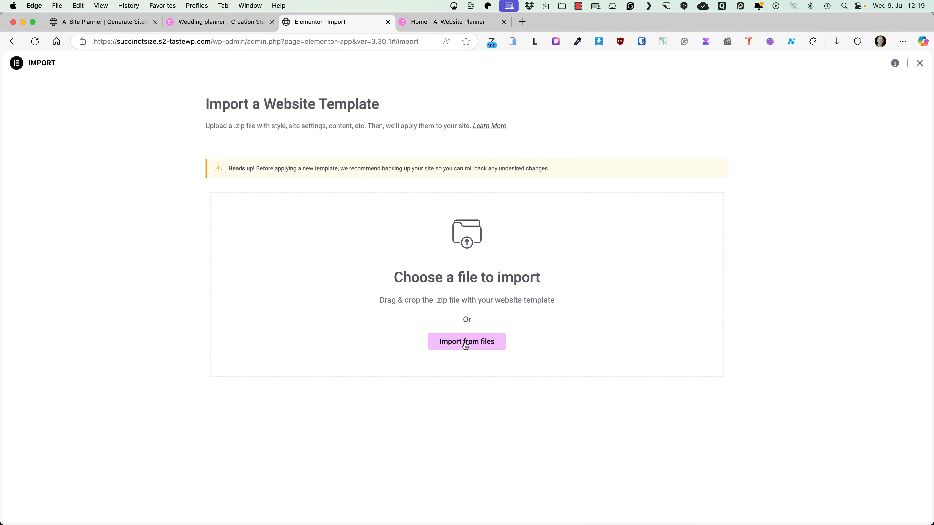
pyautogui.click(466, 342)
pyautogui.click(445, 246)
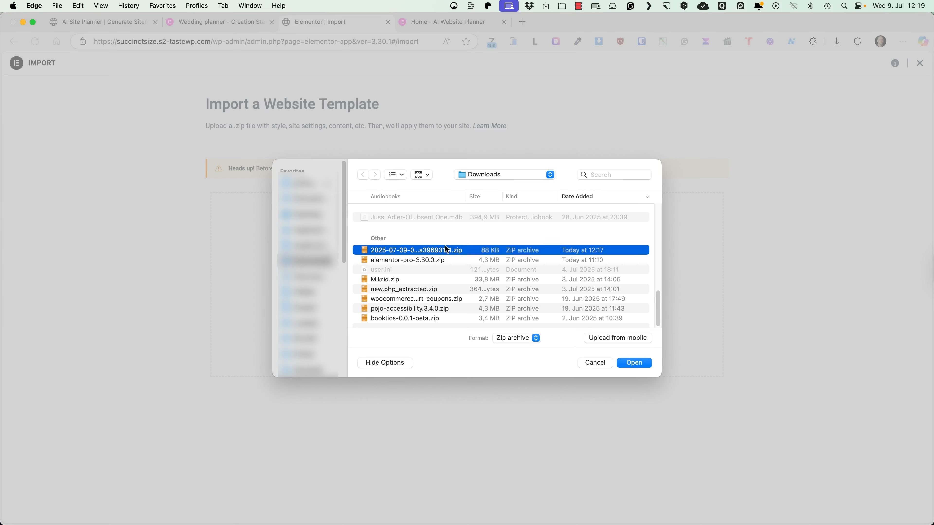
pyautogui.click(633, 363)
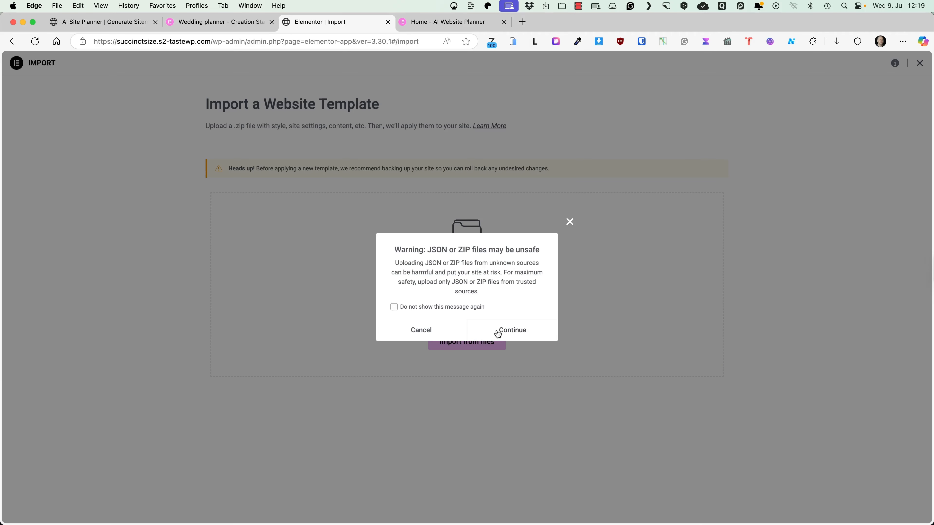
pyautogui.click(498, 334)
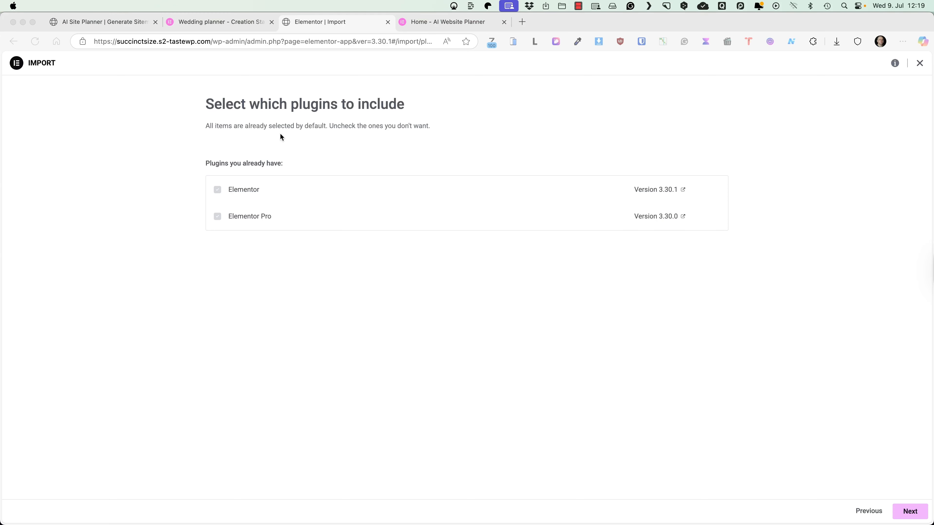
# Step: Import the kit without the Products post type, enabling unfiltered uploads for its SVGs
pyautogui.click(908, 491)
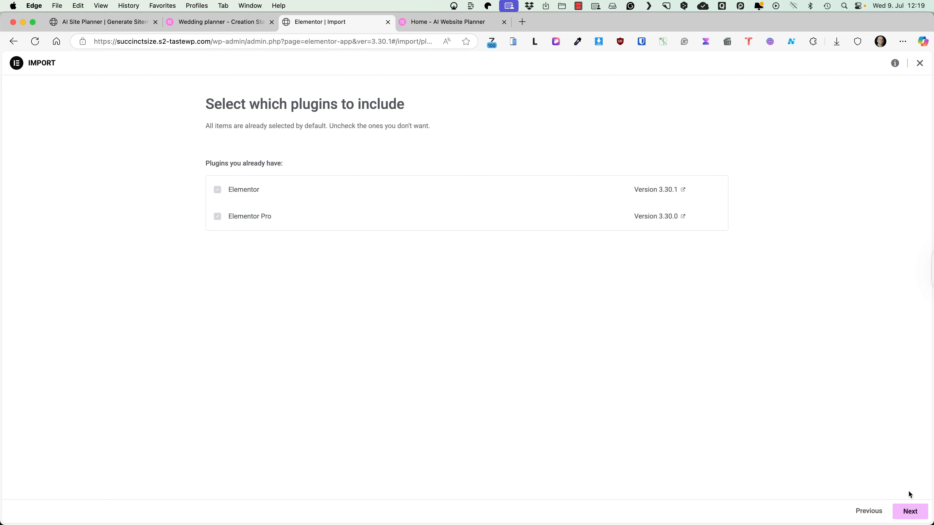
pyautogui.click(909, 511)
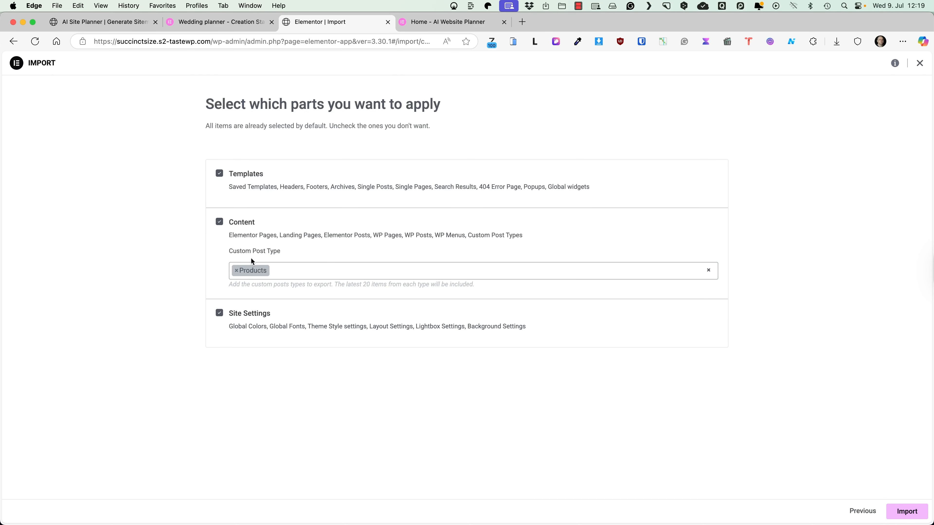
pyautogui.click(236, 270)
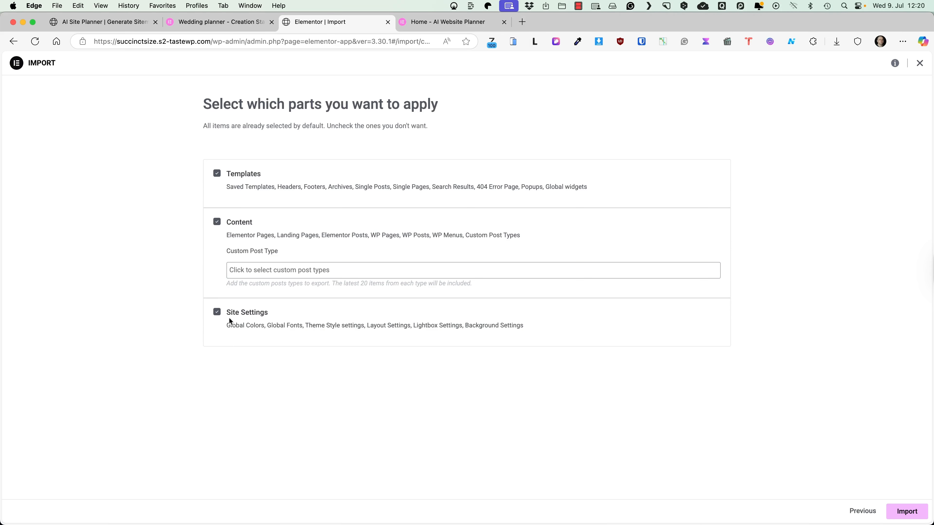
pyautogui.click(907, 512)
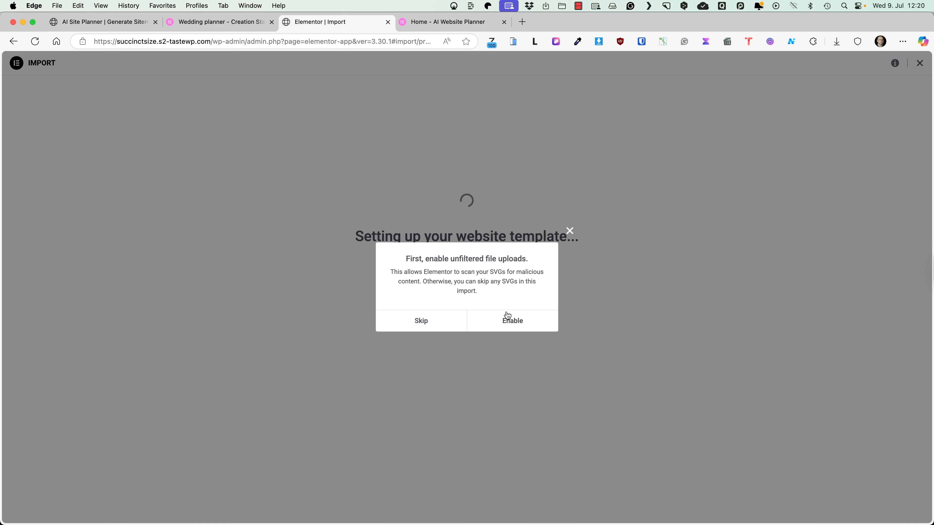
pyautogui.click(519, 324)
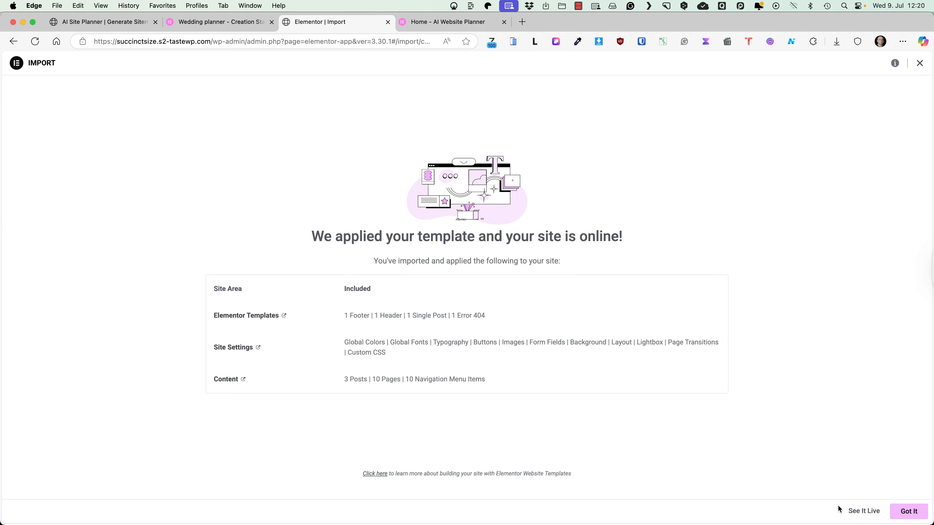
pyautogui.click(906, 512)
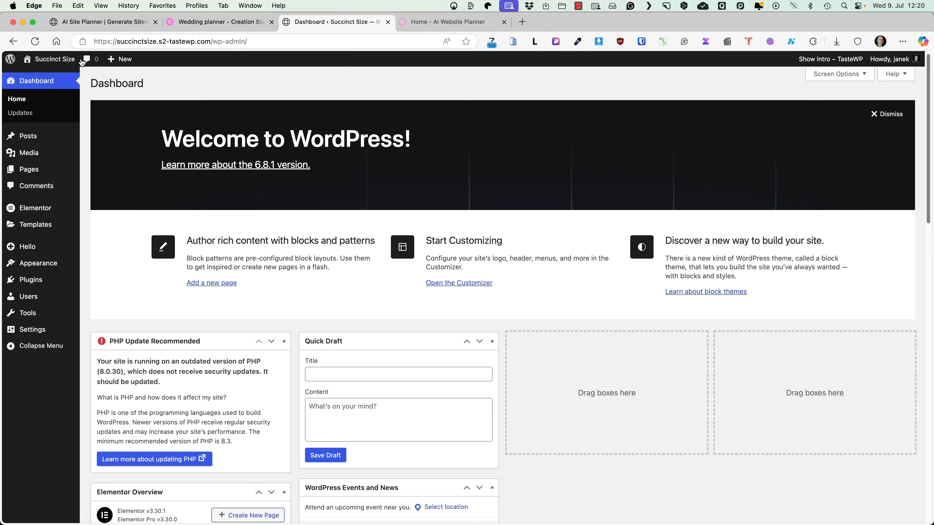
# Step: Open the live site in a new tab, scroll its homepage, then return to the Dashboard tab
pyautogui.keyDown('super'); pyautogui.click(49, 59); pyautogui.keyUp('super')
pyautogui.click(437, 22)
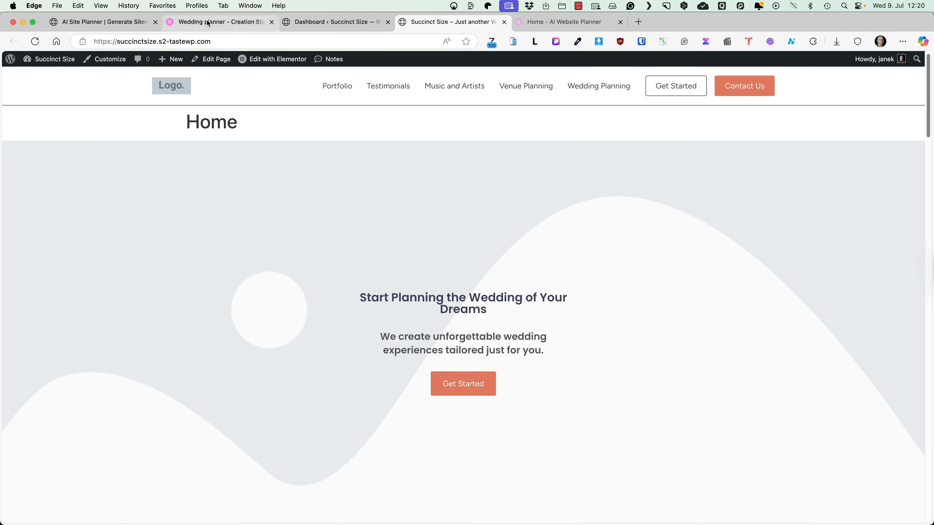
pyautogui.scroll(-20, 380, 237)
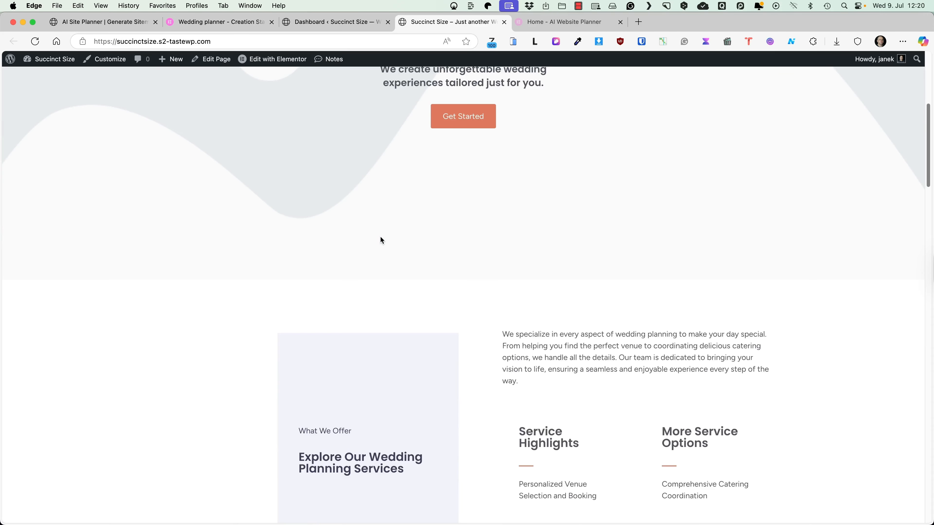
pyautogui.scroll(20, 380, 238)
pyautogui.scroll(5, 375, 228)
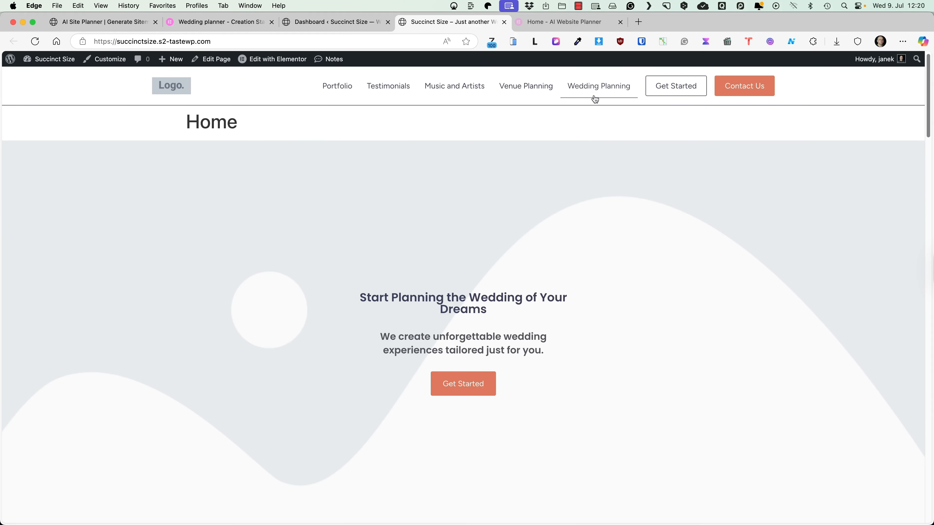
pyautogui.click(372, 22)
# Step: Turn on Hello's Hide page title setting and reload the homepage to confirm the title is gone
pyautogui.moveTo(52, 272)
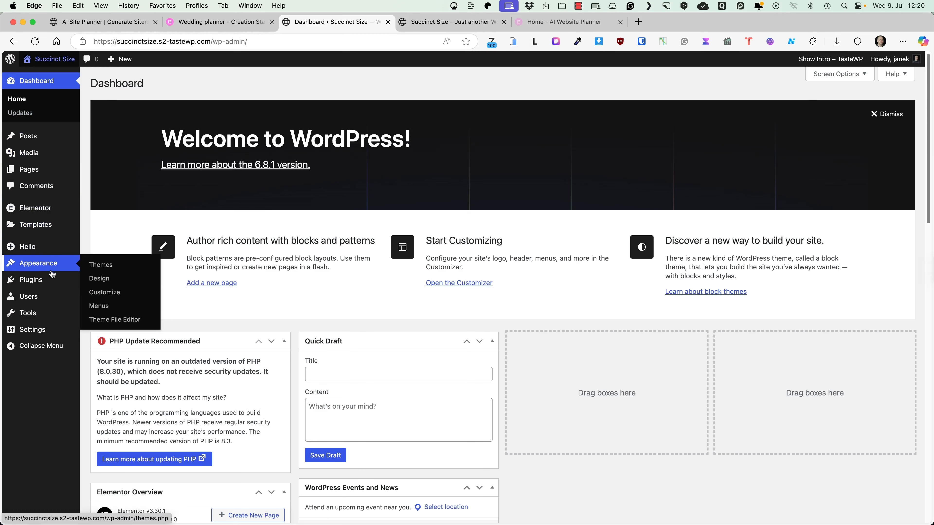
pyautogui.moveTo(22, 247)
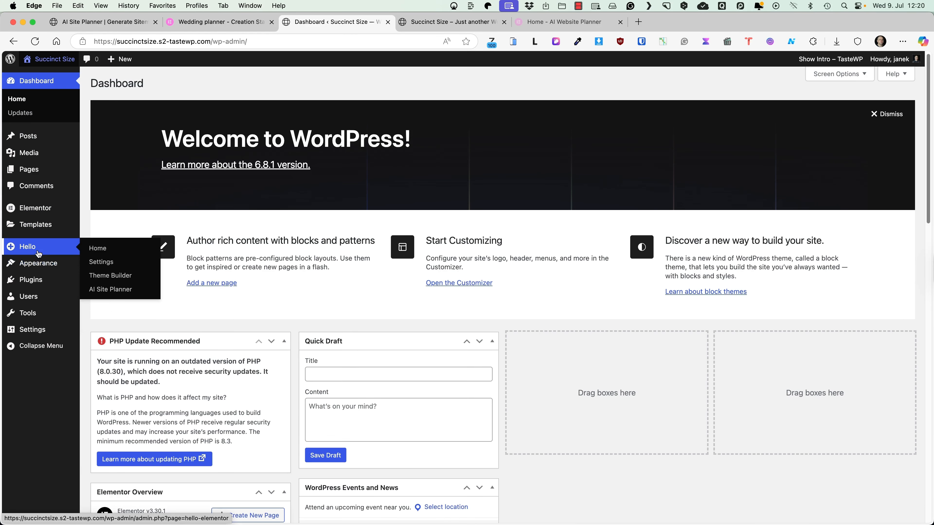
pyautogui.click(108, 263)
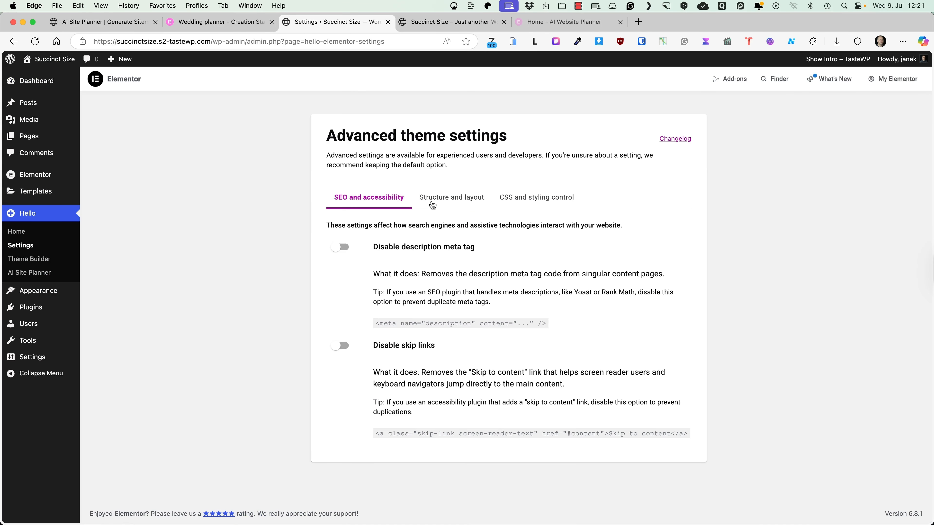
pyautogui.click(437, 199)
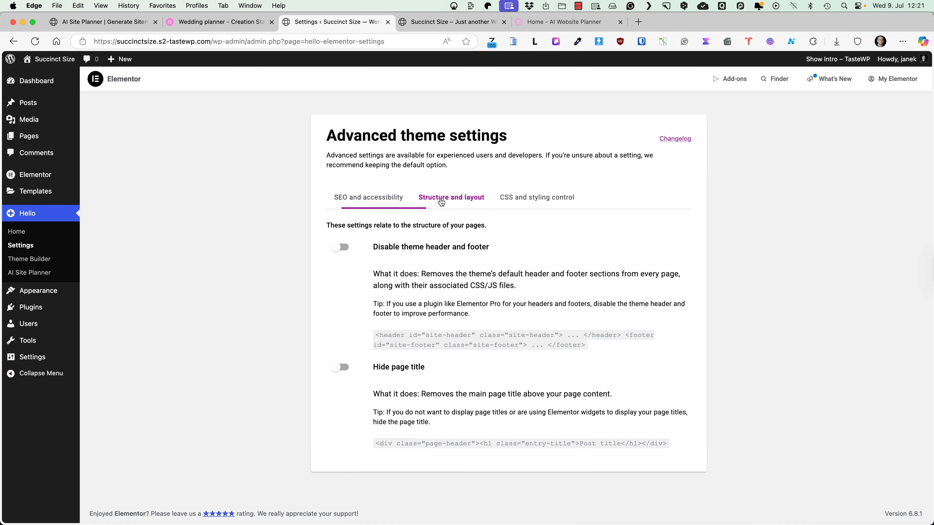
pyautogui.click(348, 368)
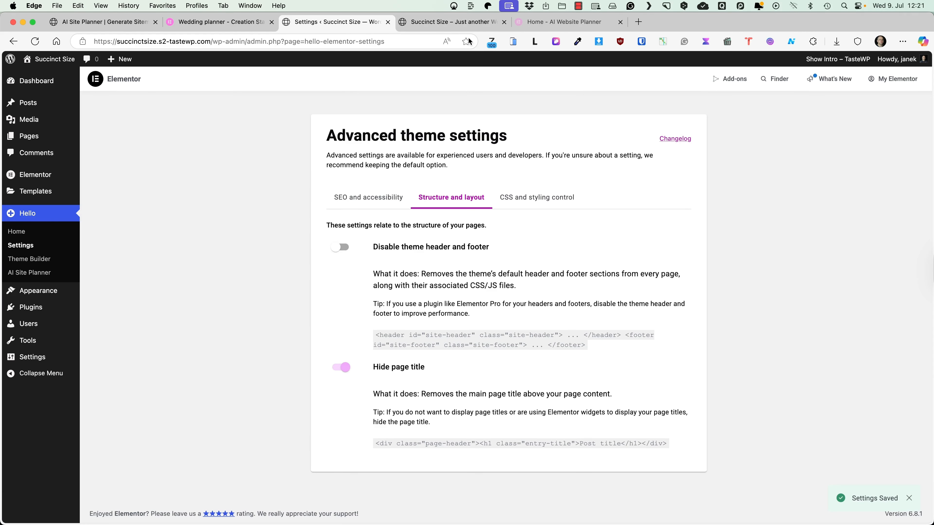
pyautogui.hotkey('ctrl', 'Tab')
pyautogui.click(34, 42)
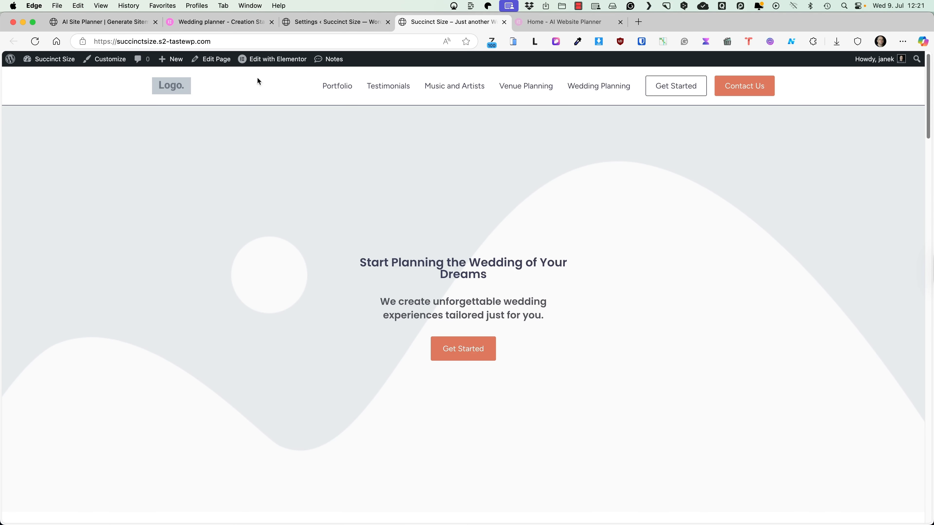
# Step: In the Header template, replace the placeholder site logo with an uploaded logo.png
pyautogui.moveTo(259, 61)
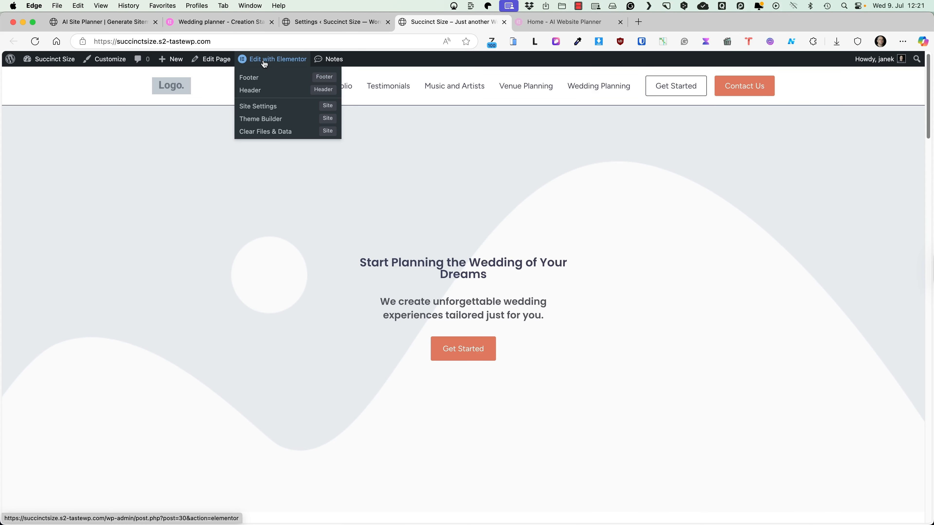
pyautogui.click(257, 90)
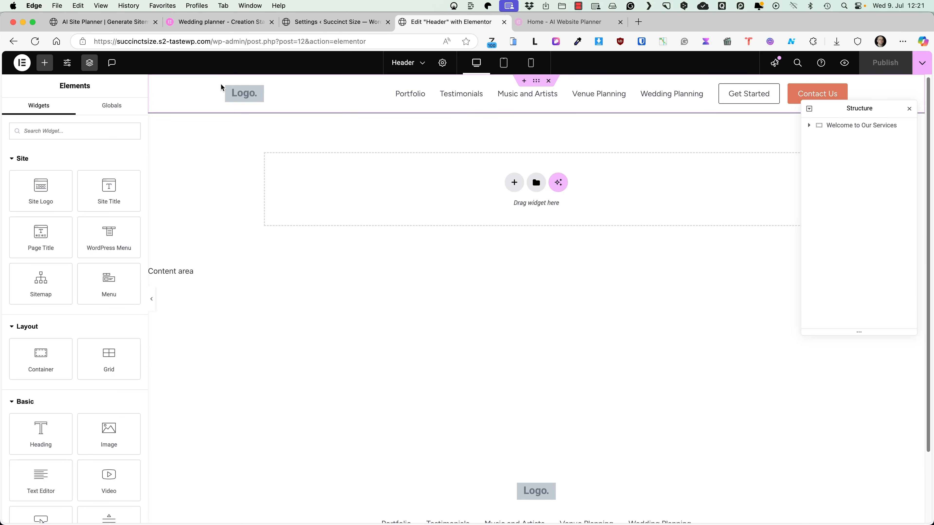
pyautogui.click(257, 93)
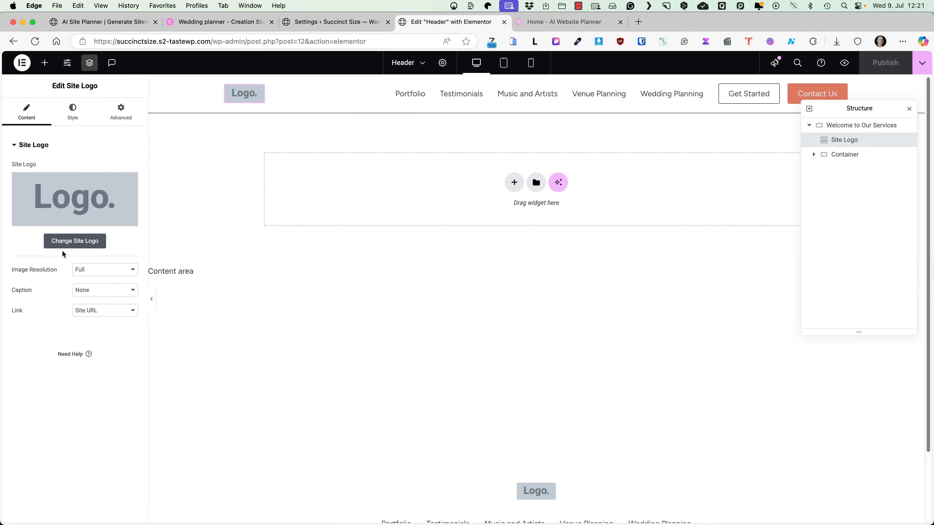
pyautogui.click(72, 241)
pyautogui.click(214, 266)
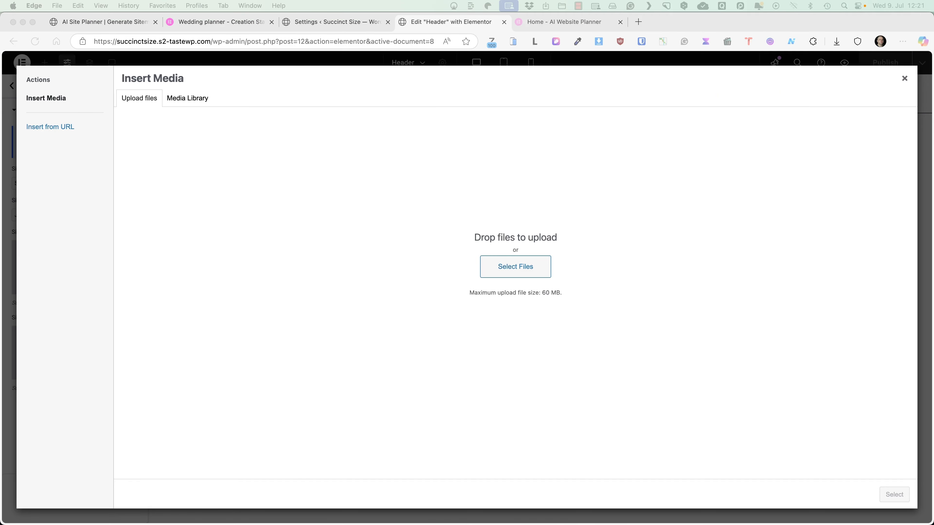
pyautogui.moveTo(932, 282); pyautogui.dragTo(476, 282)
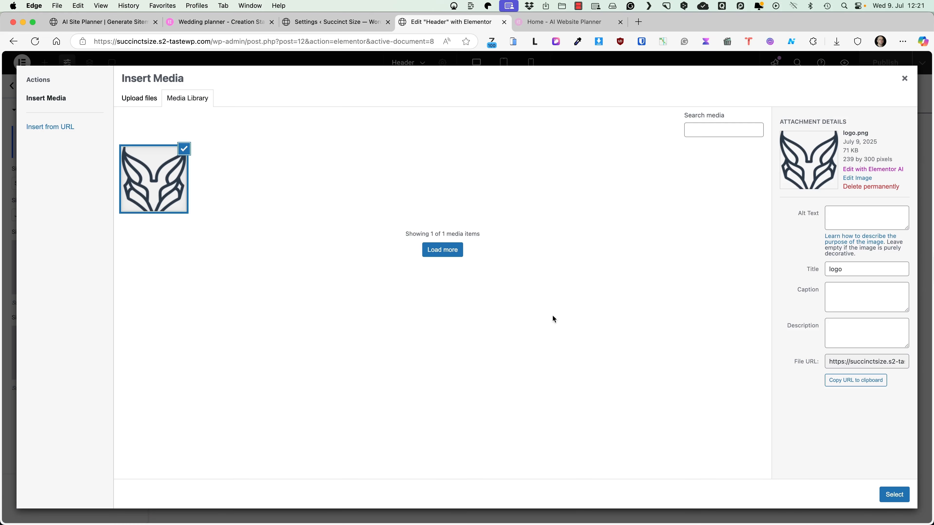
pyautogui.click(905, 493)
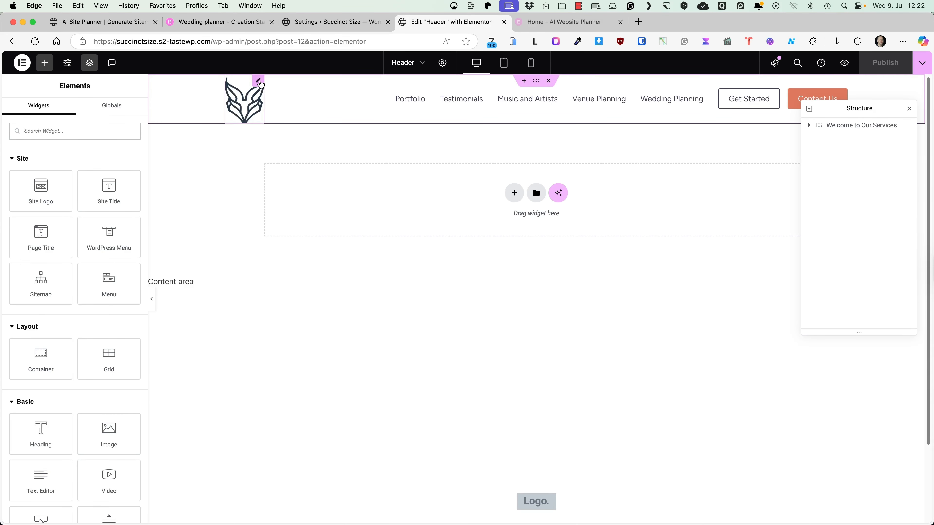
# Step: Shrink the header logo's width to 54 px
pyautogui.click(259, 83)
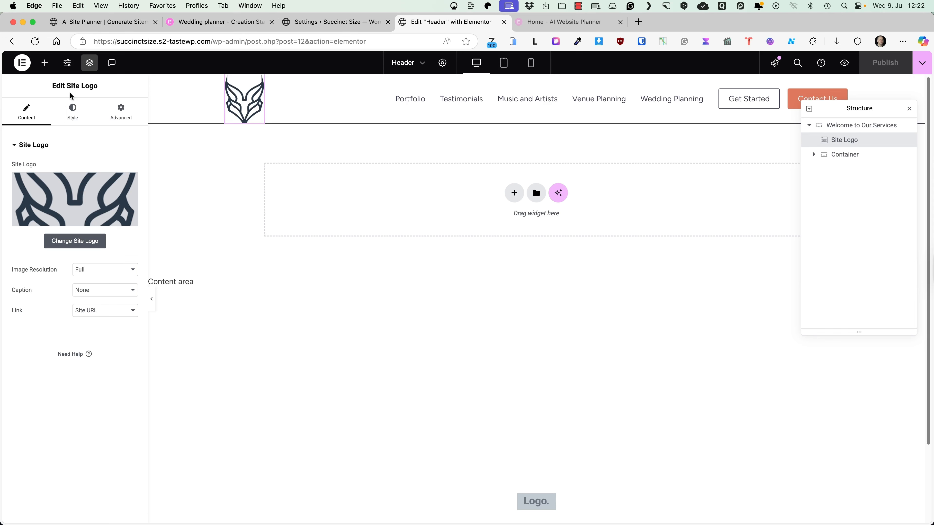
pyautogui.click(72, 110)
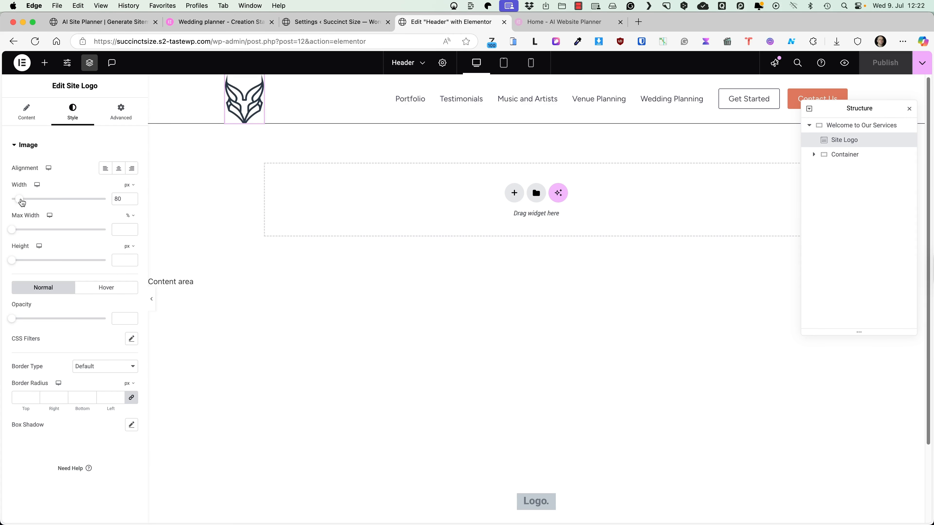
pyautogui.moveTo(19, 201); pyautogui.dragTo(19, 202)
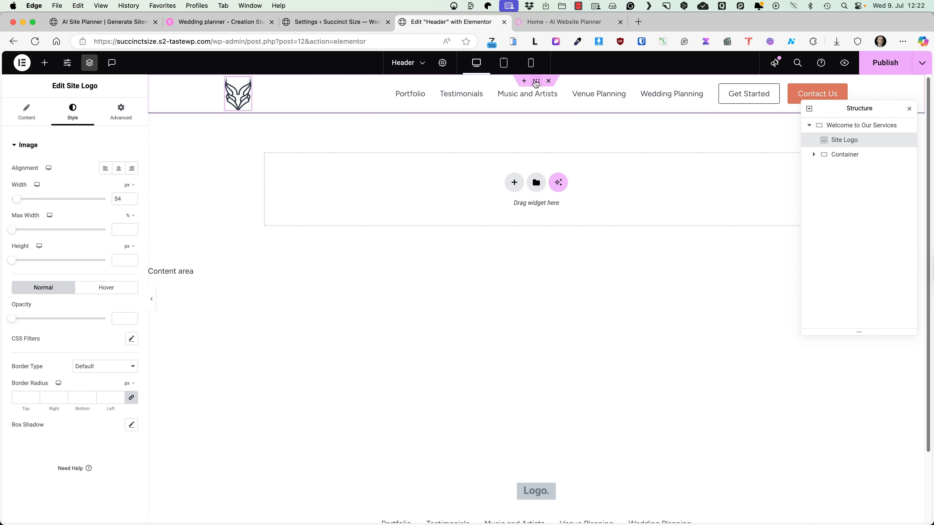
# Step: Switch the header navigation widget to the Header-2025-07-09 menu and publish the header
pyautogui.click(535, 82)
pyautogui.click(72, 111)
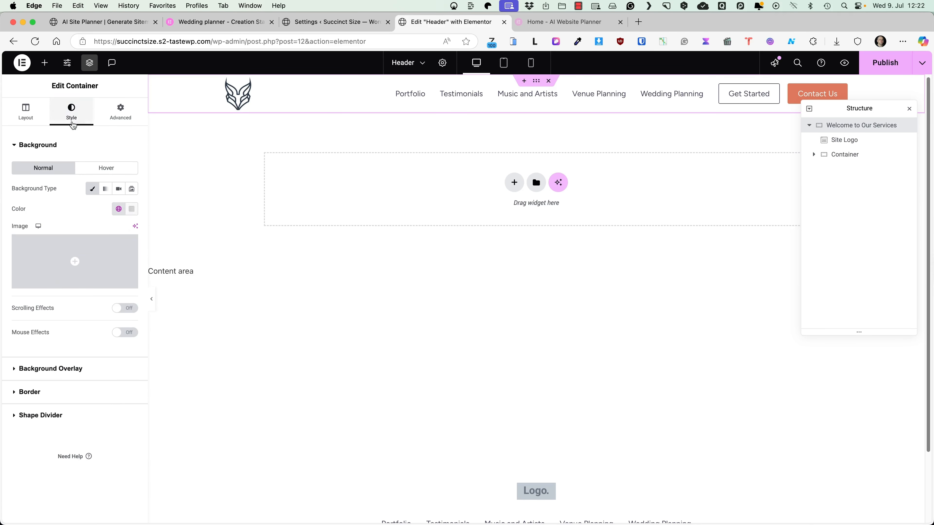
pyautogui.click(68, 392)
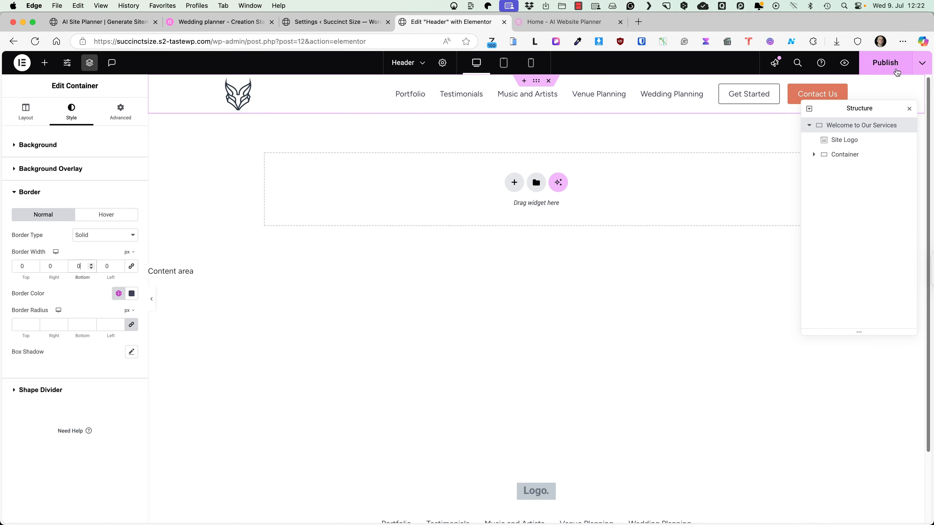
pyautogui.click(704, 88)
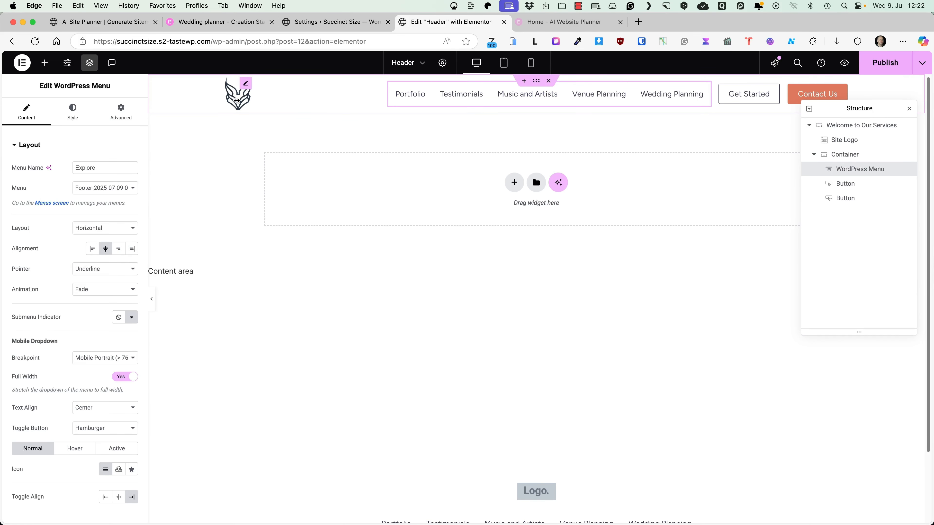
pyautogui.click(94, 187)
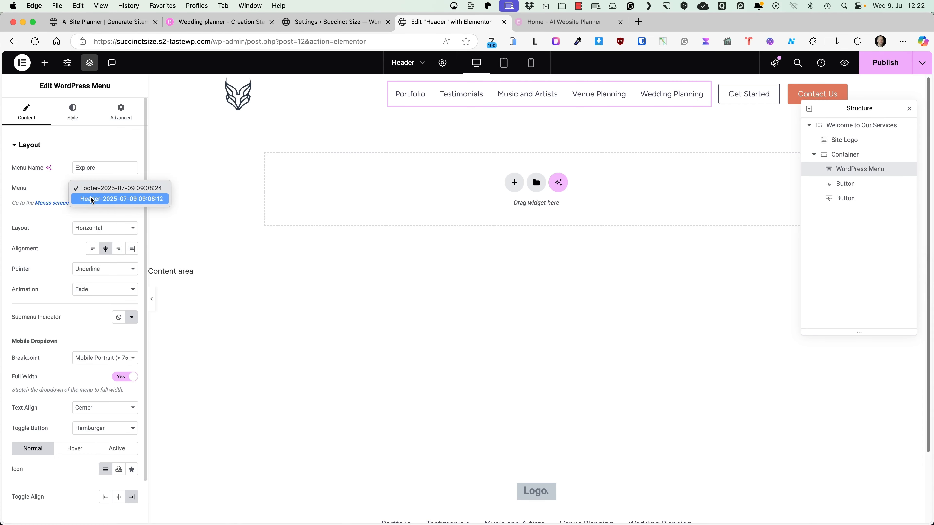
pyautogui.click(92, 199)
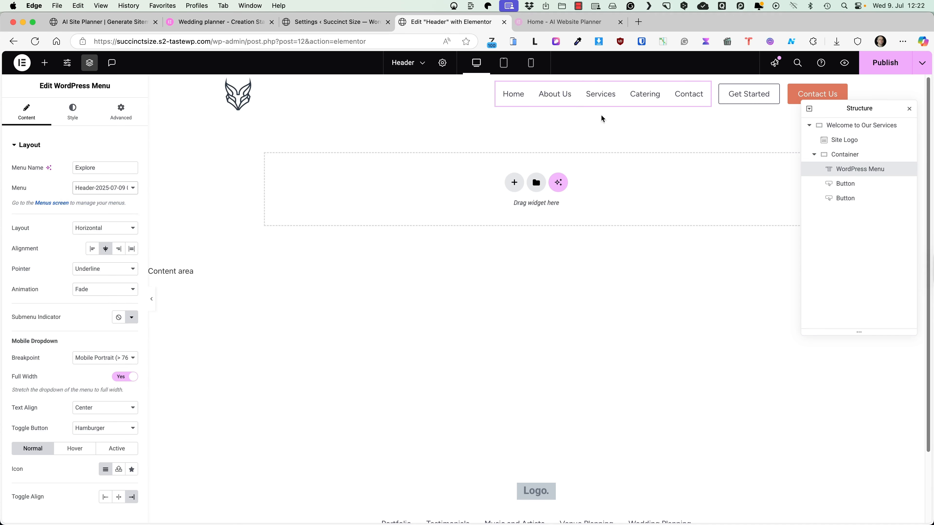
pyautogui.click(888, 64)
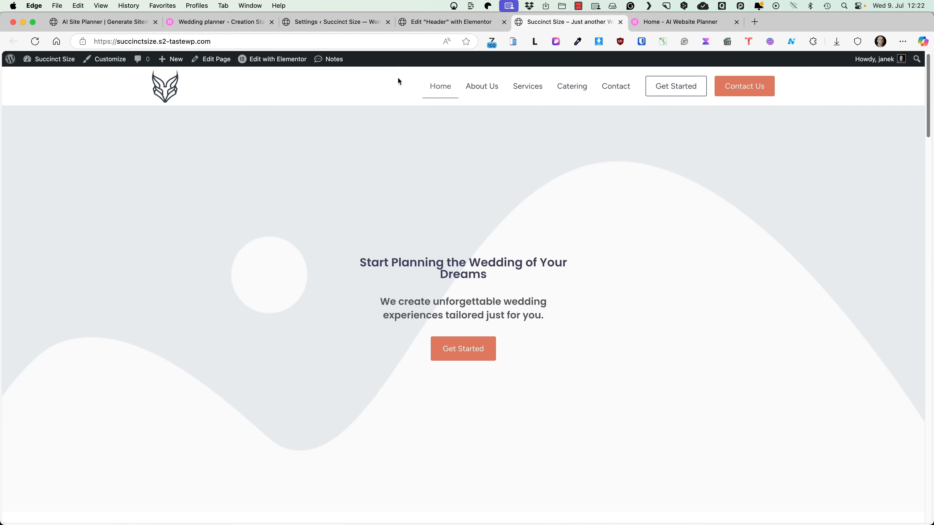
# Step: Scroll through the updated homepage, then open Home in Elementor from the admin bar
pyautogui.scroll(-20, 340, 203)
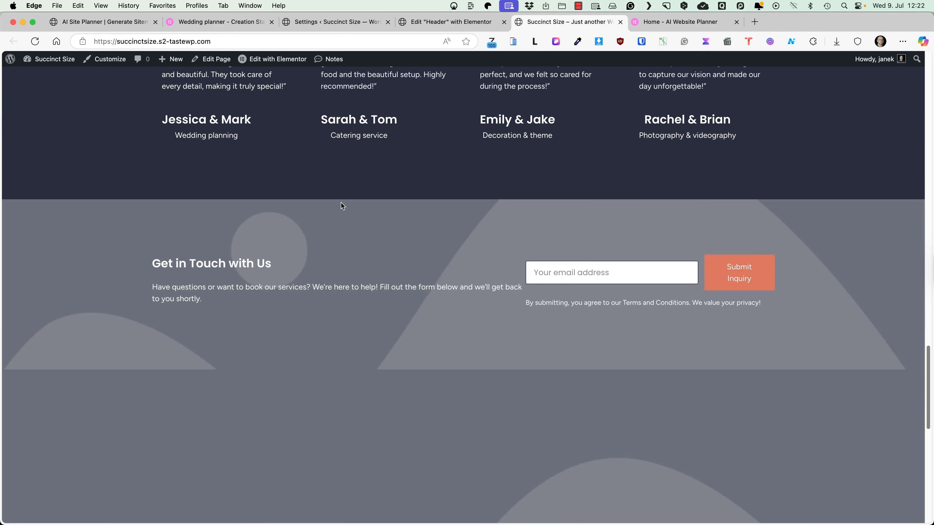
pyautogui.scroll(20, 341, 202)
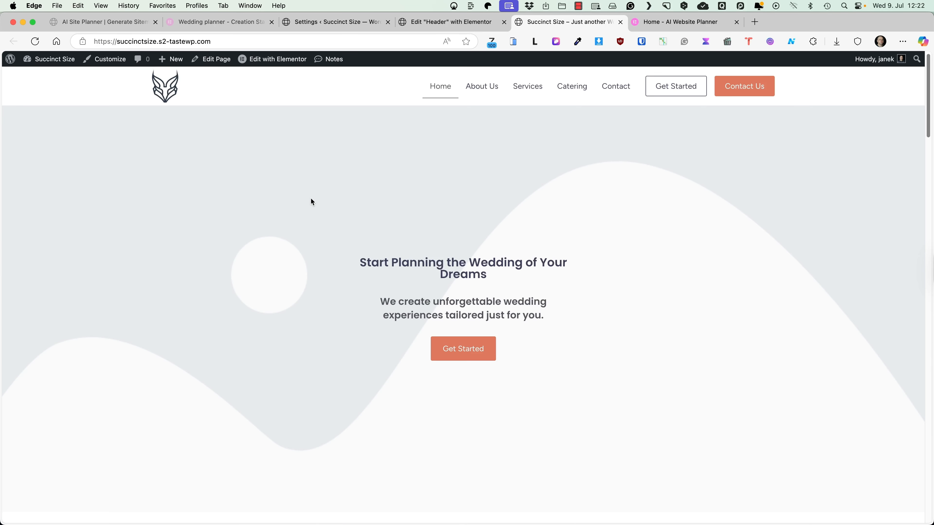
pyautogui.click(275, 58)
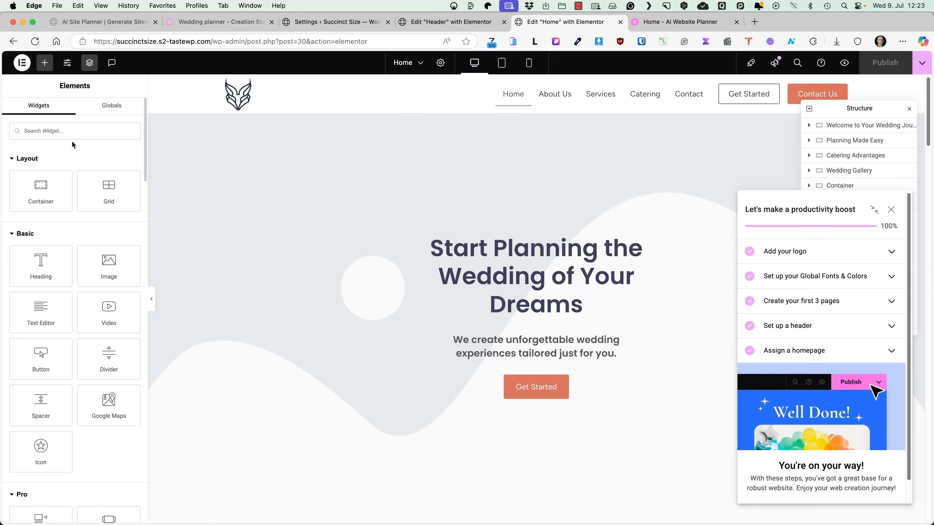
# Step: Upload slaider1.jpg and set it as the hero container's background image
pyautogui.click(533, 142)
pyautogui.click(72, 110)
pyautogui.click(70, 266)
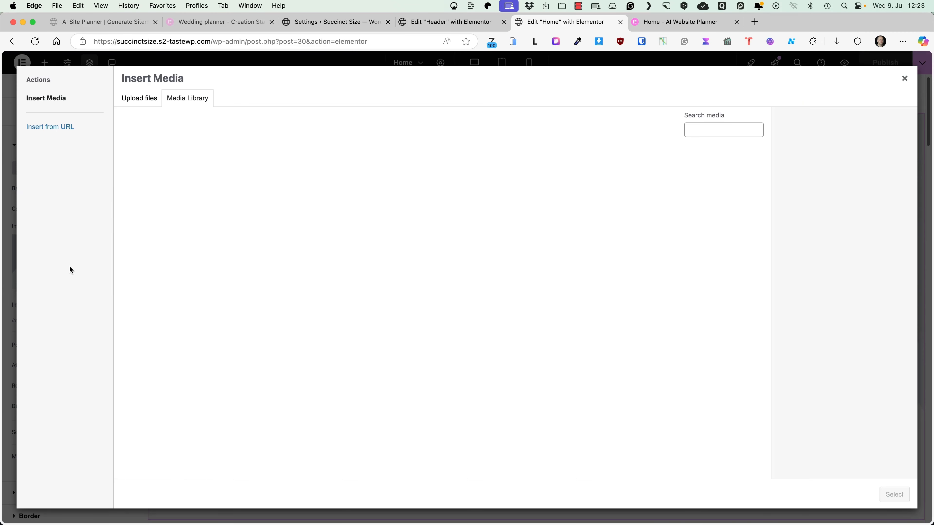
pyautogui.moveTo(111, 344); pyautogui.dragTo(343, 319)
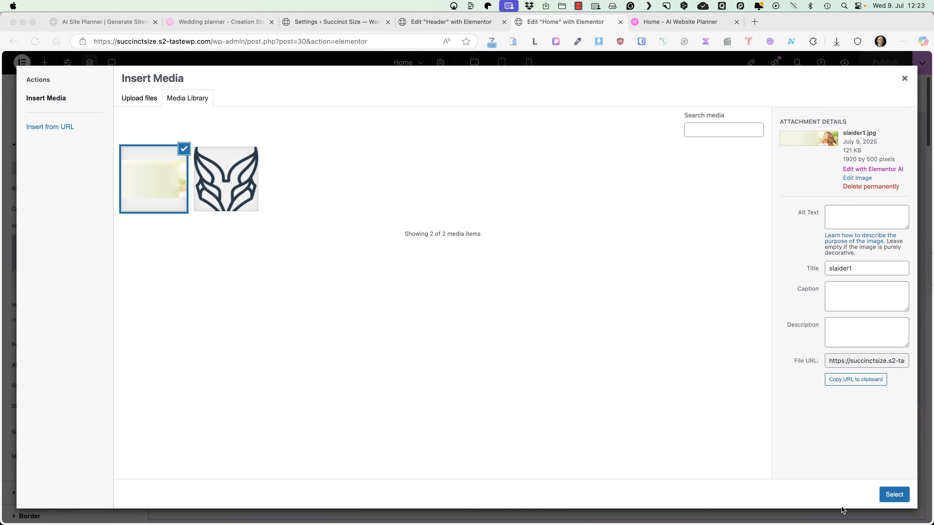
pyautogui.click(894, 495)
pyautogui.click(894, 493)
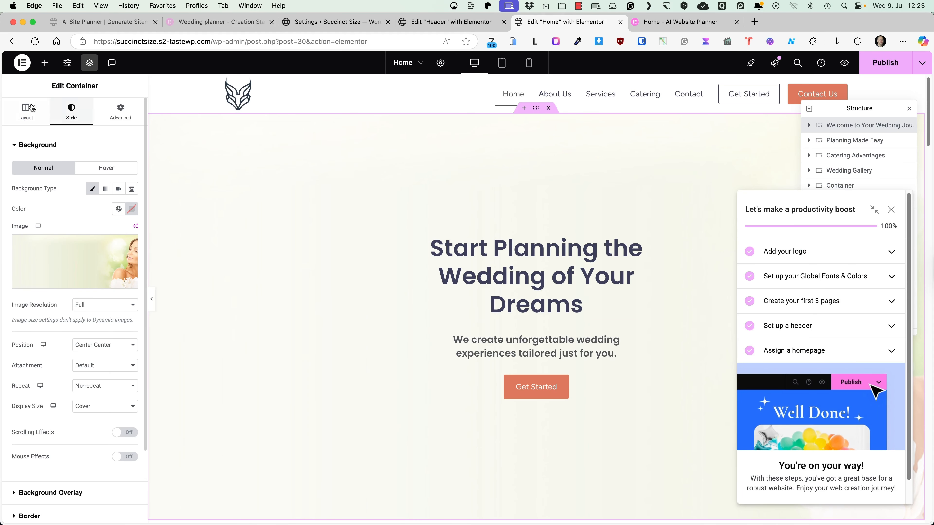
# Step: Set the hero's minimum height to 650 px, widen its heading block, and preview the page
pyautogui.click(25, 112)
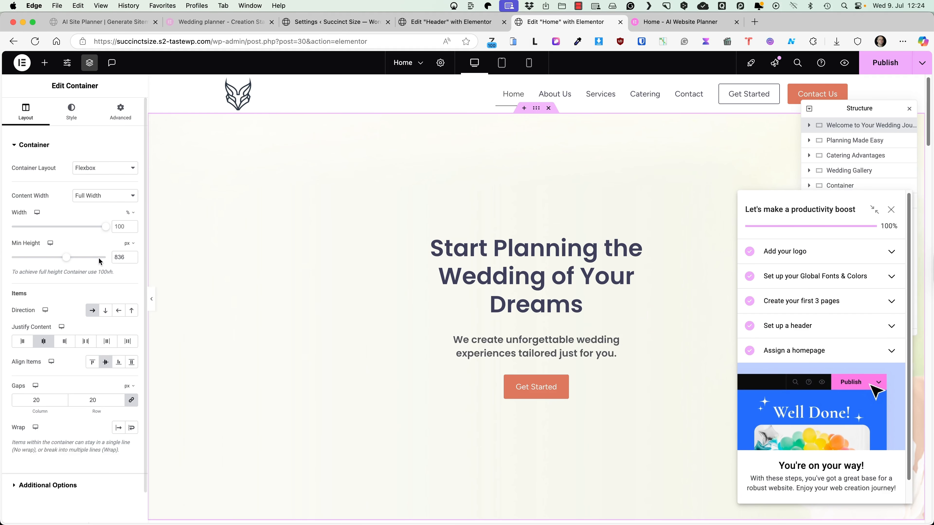
pyautogui.moveTo(67, 257); pyautogui.dragTo(46, 263)
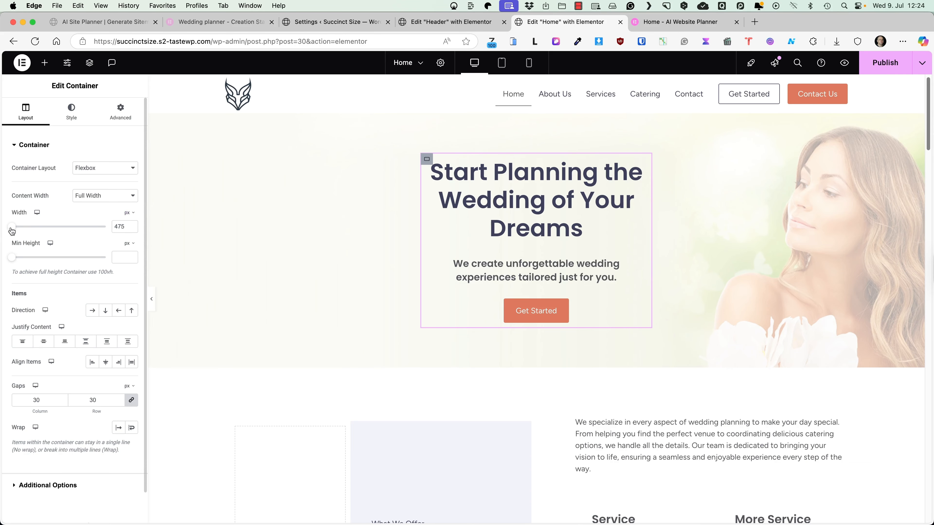
pyautogui.moveTo(12, 228); pyautogui.dragTo(48, 228)
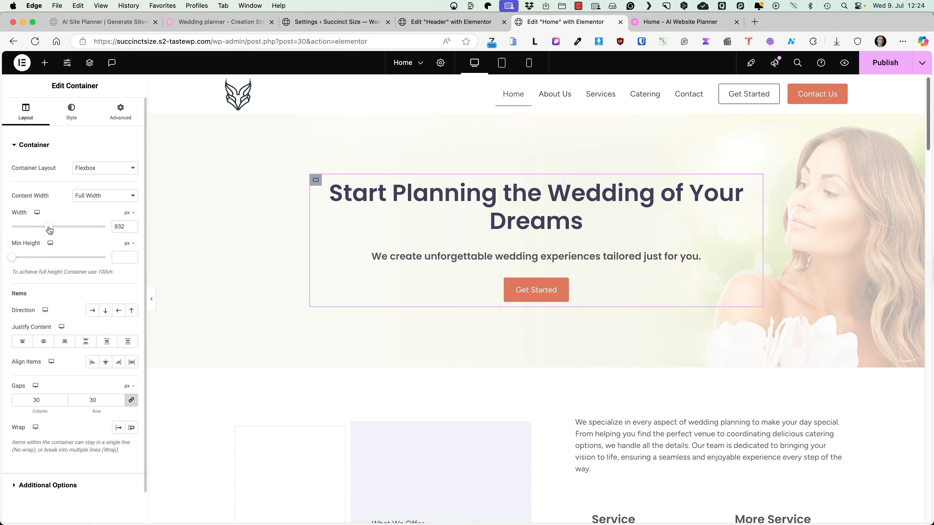
pyautogui.click(845, 62)
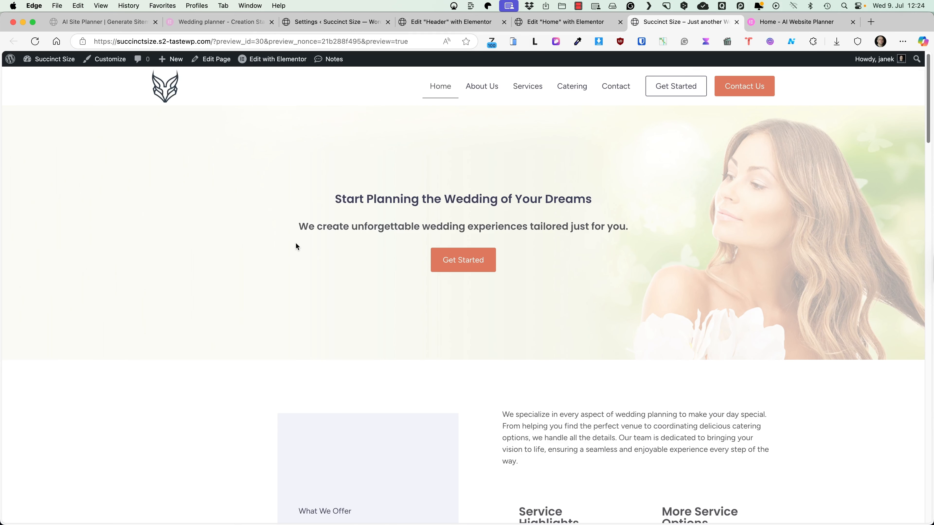
# Step: Scroll through the Home page preview to check the shorter hero
pyautogui.scroll(-5, 295, 243)
pyautogui.scroll(-5, 296, 243)
pyautogui.scroll(10, 294, 245)
pyautogui.scroll(-5, 474, 259)
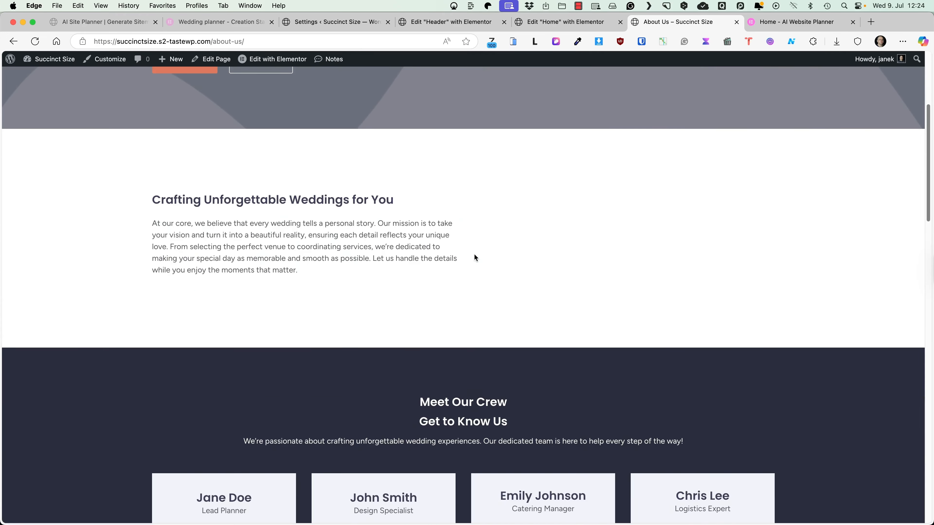
pyautogui.scroll(5, 475, 258)
# Step: Visit the Services, Catering and Contact pages from the header menu, then return to the admin tab
pyautogui.click(525, 90)
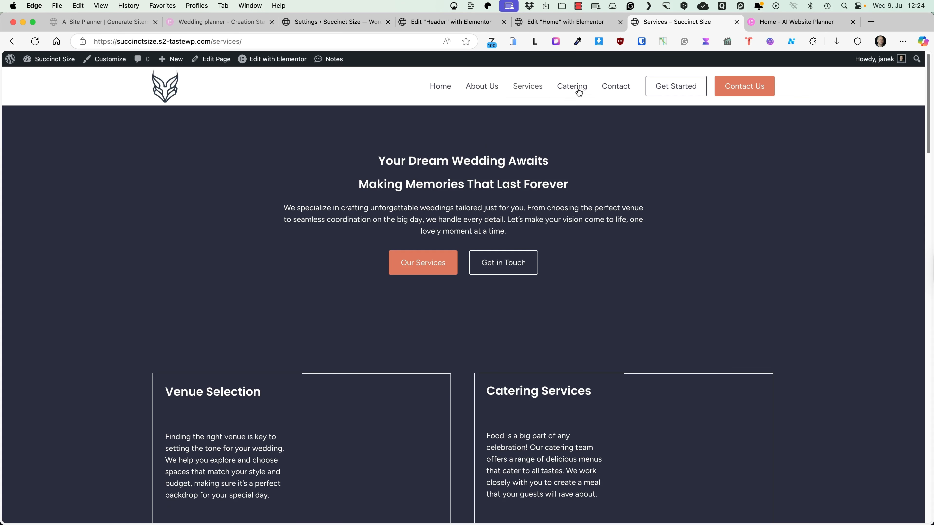
pyautogui.click(573, 87)
pyautogui.click(619, 91)
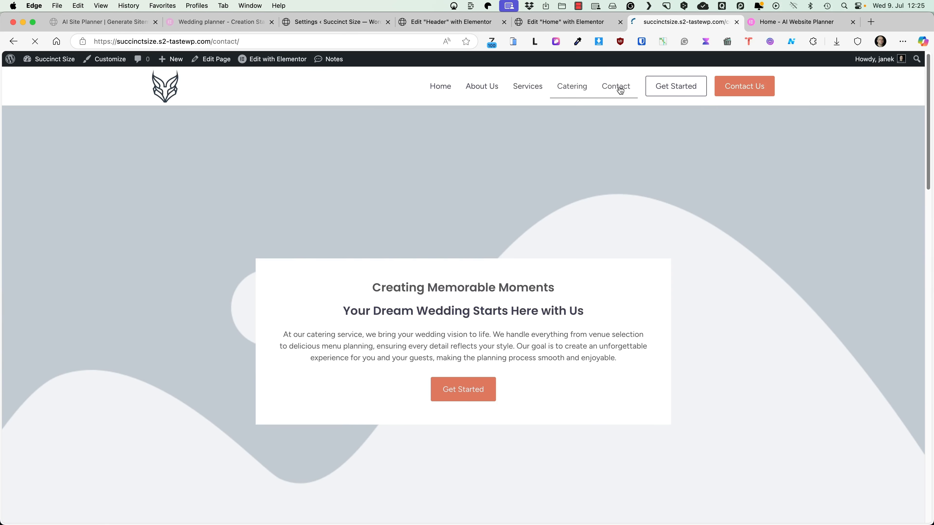
pyautogui.click(562, 22)
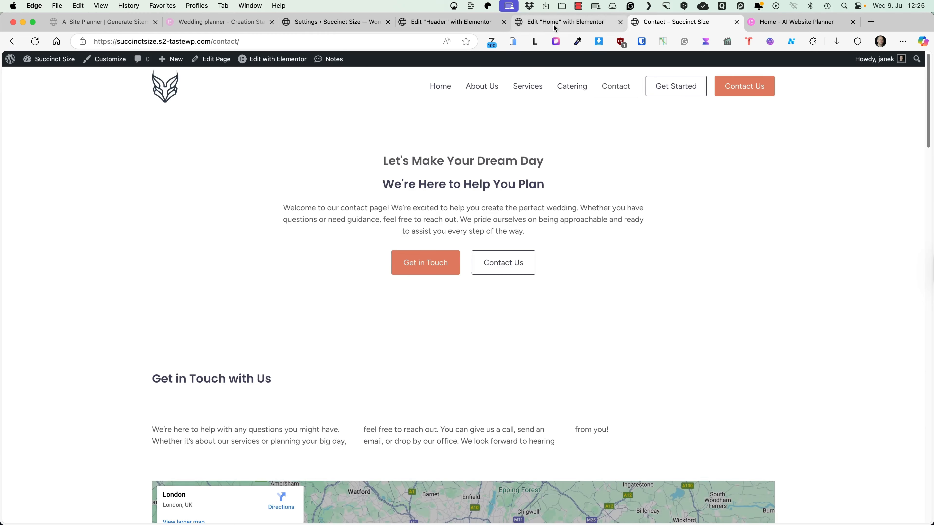
# Step: Add the Portfolio and Testimonials pages to the Header menu
pyautogui.click(333, 22)
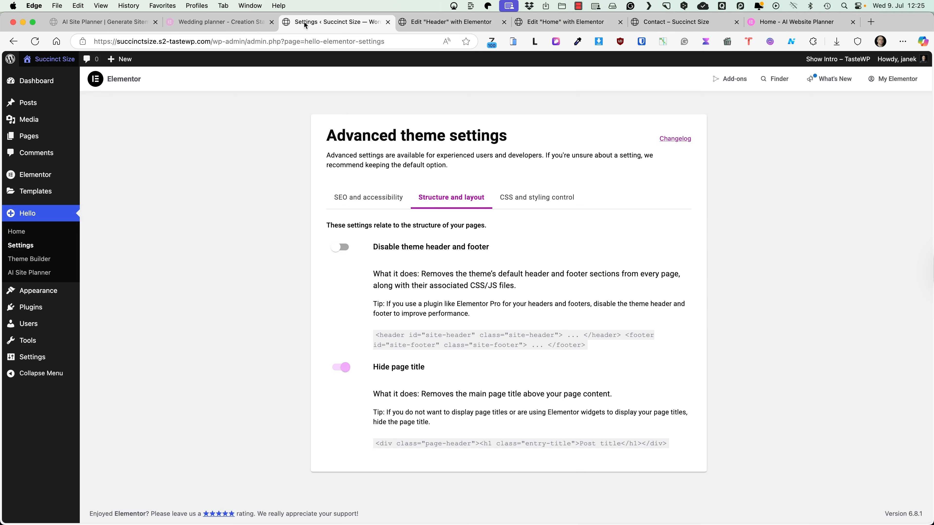
pyautogui.moveTo(32, 312)
pyautogui.moveTo(37, 292)
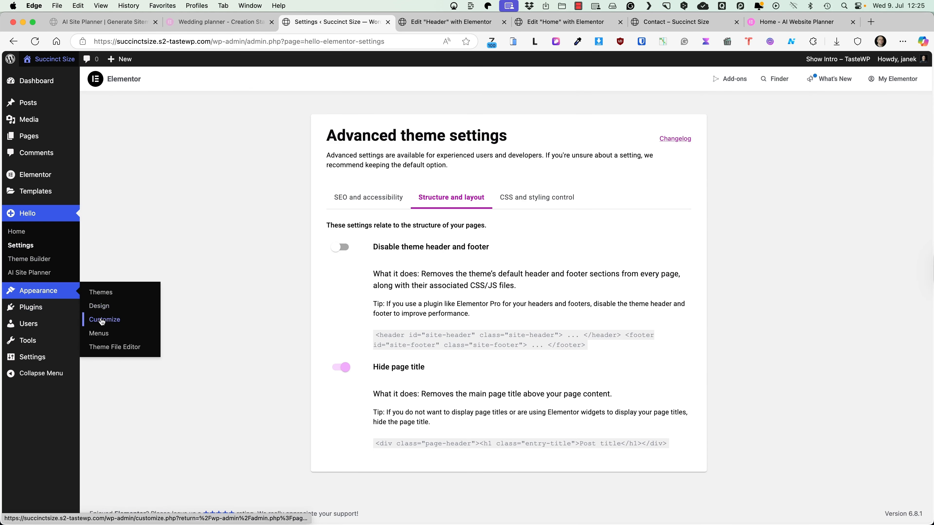
pyautogui.click(103, 333)
pyautogui.click(214, 142)
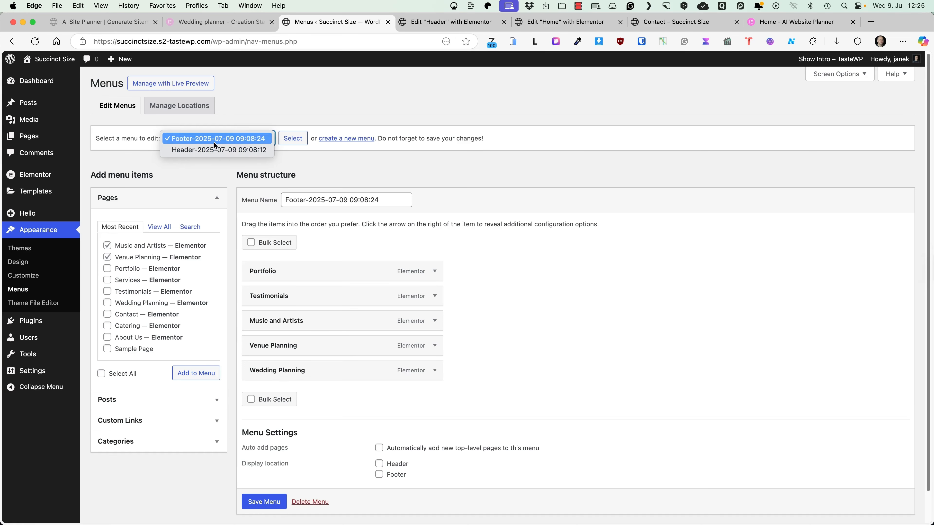
pyautogui.click(215, 155)
pyautogui.click(280, 140)
pyautogui.click(108, 269)
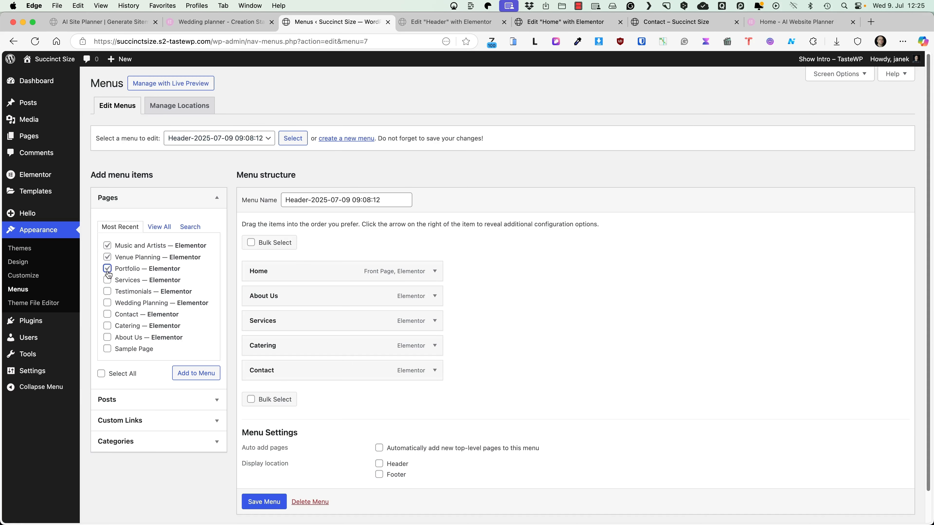
pyautogui.click(107, 292)
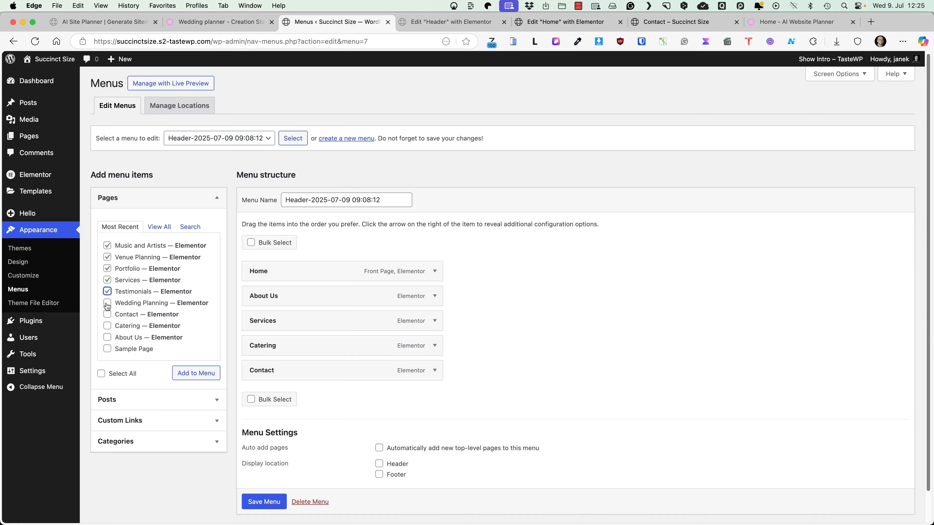
pyautogui.click(196, 373)
# Step: Nest Music And Artists, Venue Planning and Catering under Services, reorder Portfolio, and save the menu
pyautogui.moveTo(286, 395); pyautogui.dragTo(309, 346)
pyautogui.moveTo(282, 420); pyautogui.dragTo(303, 349)
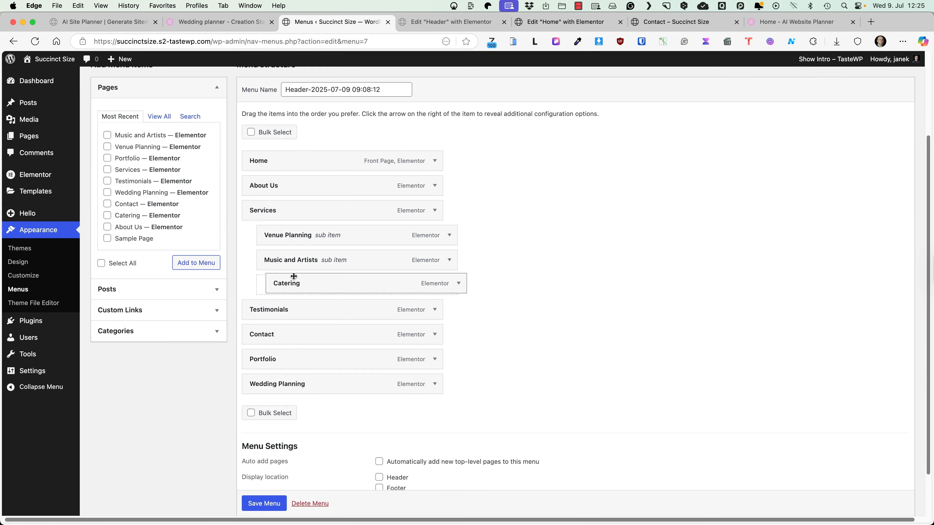
pyautogui.moveTo(294, 277); pyautogui.dragTo(293, 279)
pyautogui.moveTo(283, 358); pyautogui.dragTo(279, 333)
pyautogui.moveTo(269, 376); pyautogui.dragTo(293, 307)
pyautogui.scroll(-2, 282, 462)
pyautogui.click(264, 469)
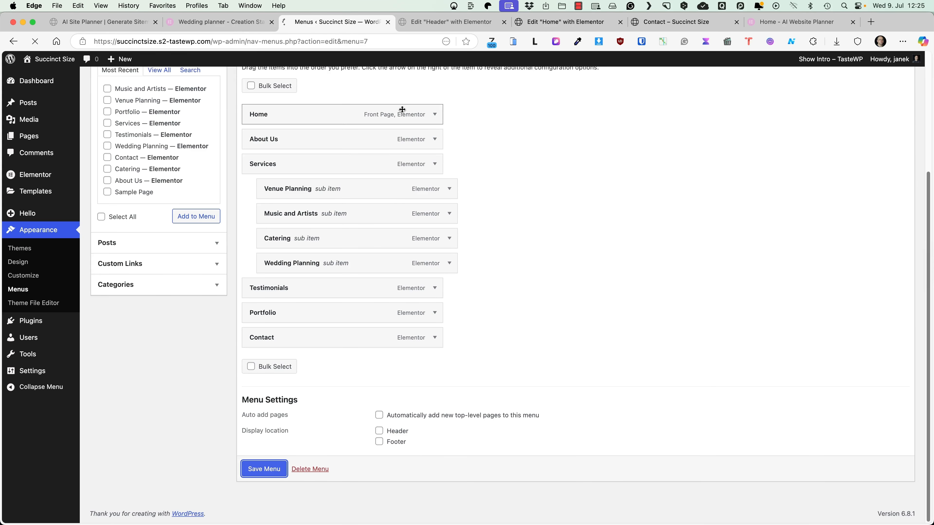
pyautogui.click(391, 24)
# Step: Open the Portfolio page from the new header menu and scroll through it
pyautogui.moveTo(475, 96)
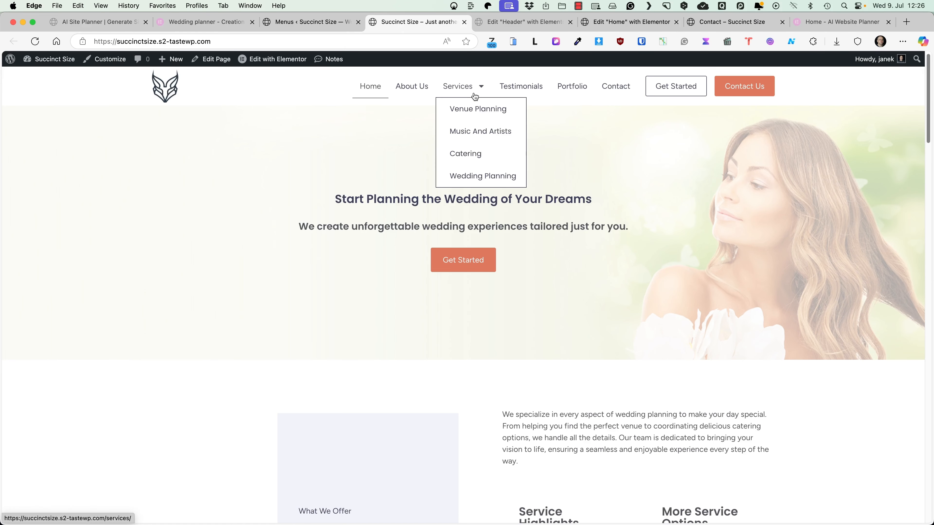
pyautogui.click(570, 91)
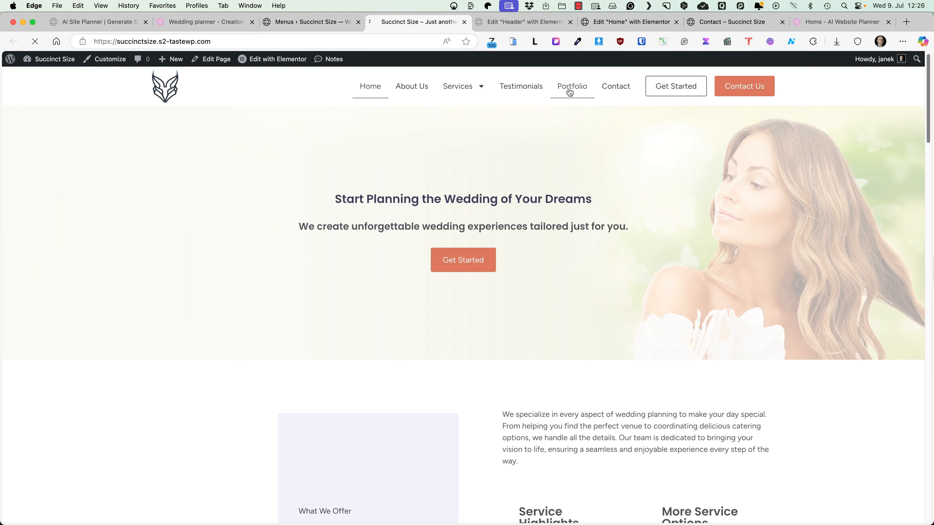
pyautogui.scroll(-15, 557, 210)
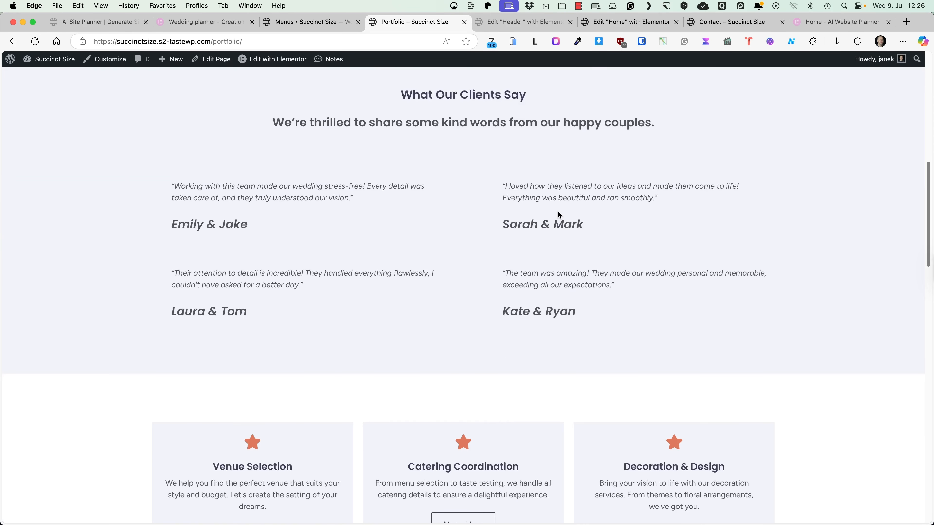
pyautogui.scroll(-5, 557, 216)
pyautogui.scroll(20, 557, 216)
# Step: Check the Testimonials page, then switch to the Wedding planner Wireframe tab
pyautogui.click(528, 89)
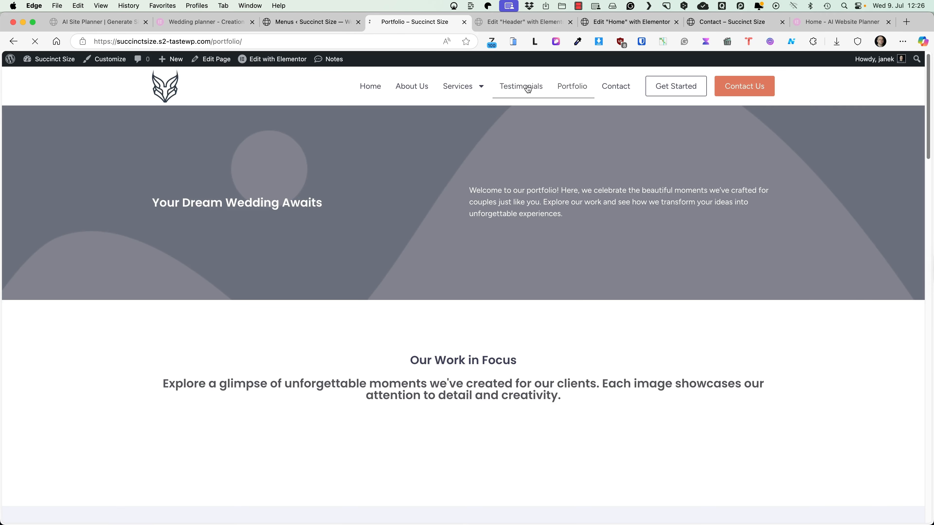
pyautogui.scroll(-8, 526, 241)
pyautogui.scroll(8, 541, 246)
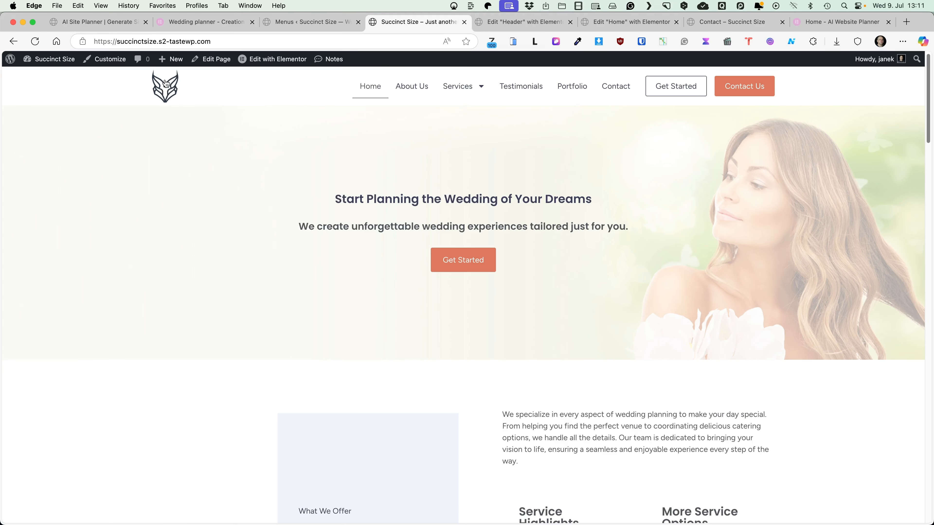
pyautogui.click(201, 23)
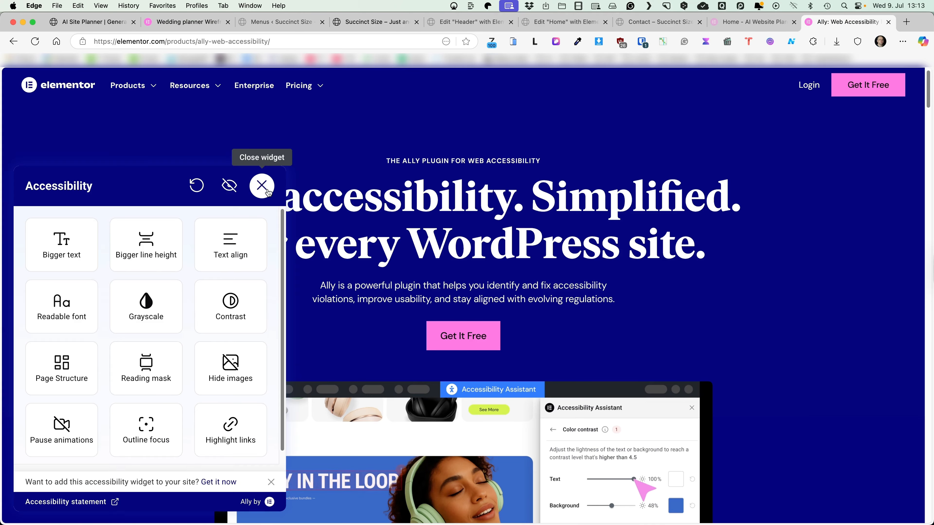
# Step: Reopen the Ally accessibility panel and apply 1.25x text, 1.3x line height, left align, dark contrast and grayscale
pyautogui.click(262, 186)
pyautogui.click(25, 501)
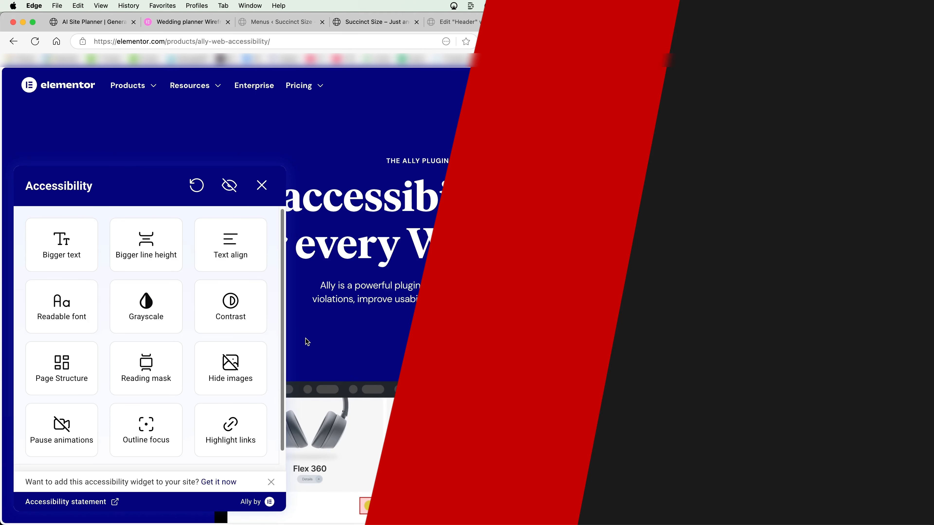
pyautogui.click(58, 246)
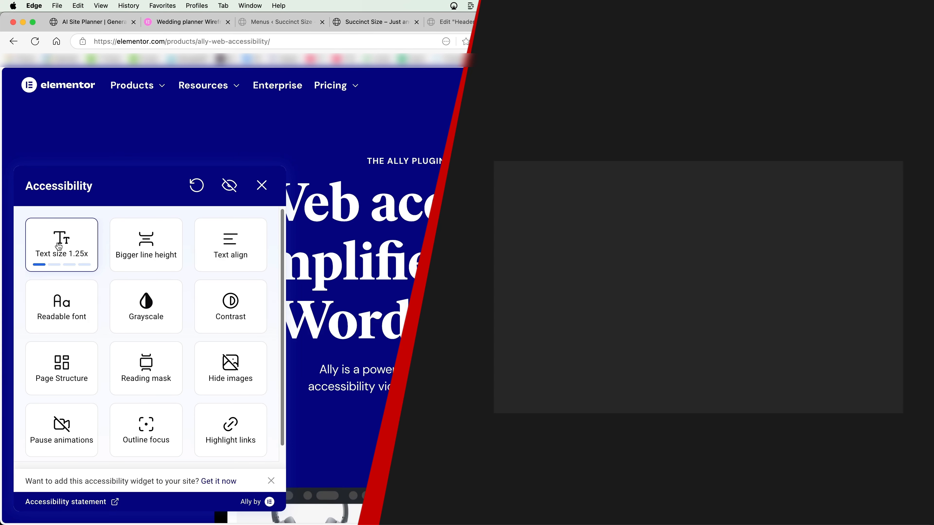
pyautogui.click(123, 261)
pyautogui.click(232, 262)
pyautogui.click(230, 305)
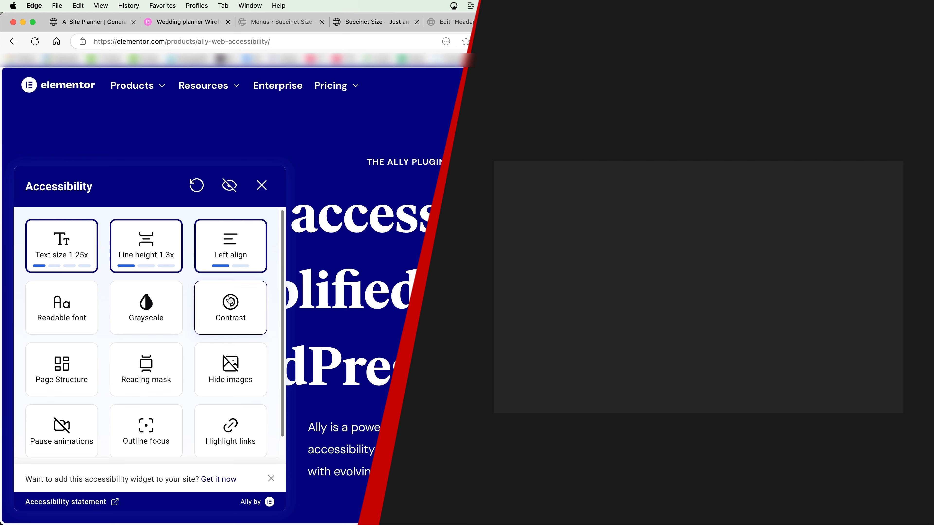
pyautogui.click(154, 310)
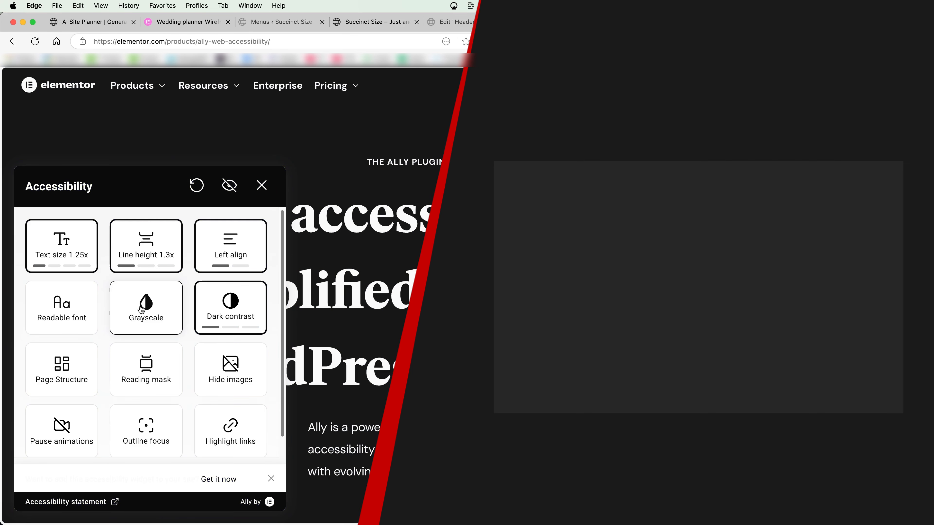